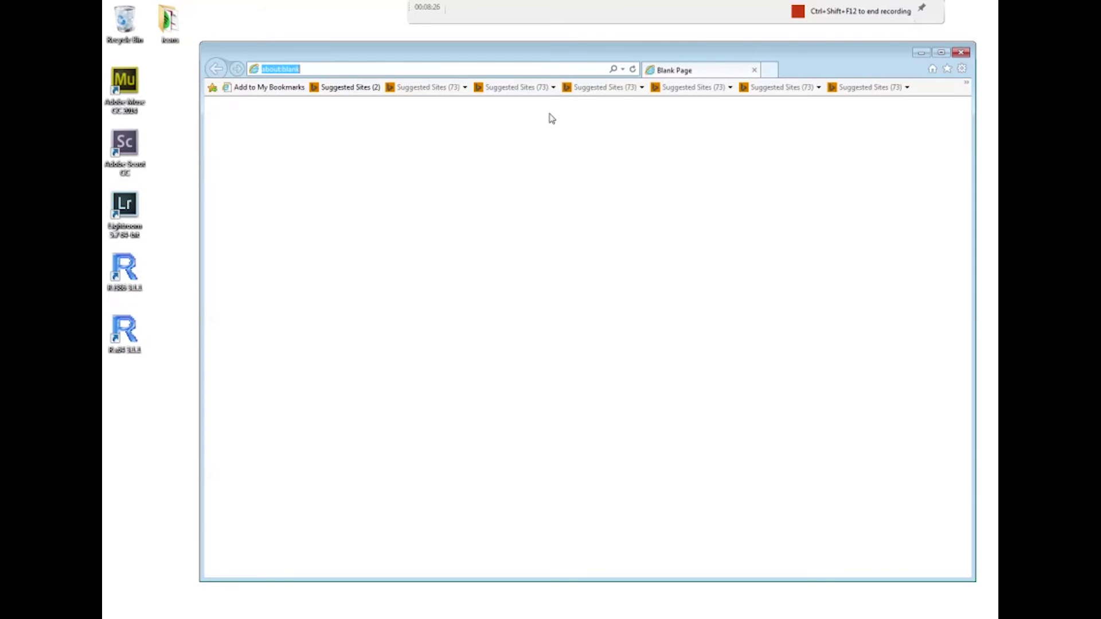
Download the CMSimple 4.6.1 zip from the English Downloads page of cmsimple.org and save it
text(cmsimple.org/)
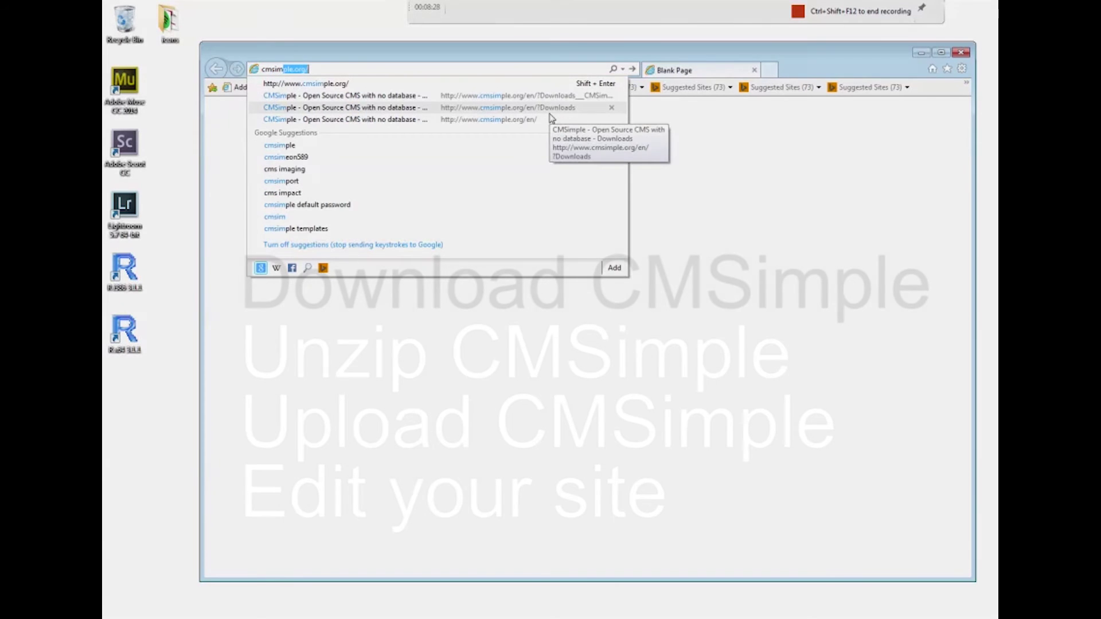
key(Return)
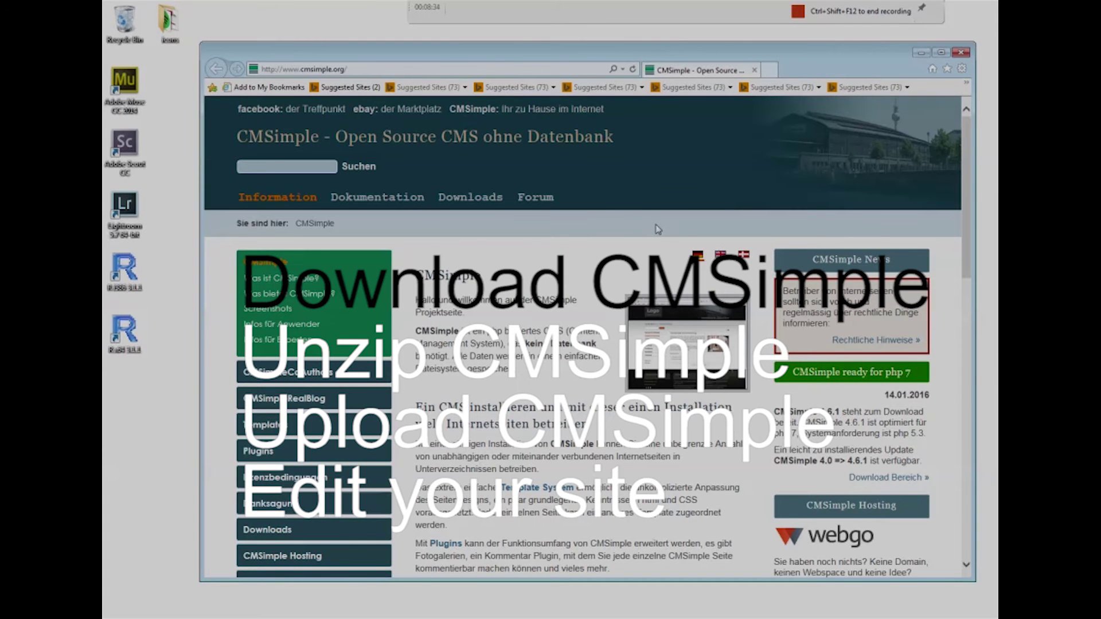
click(721, 256)
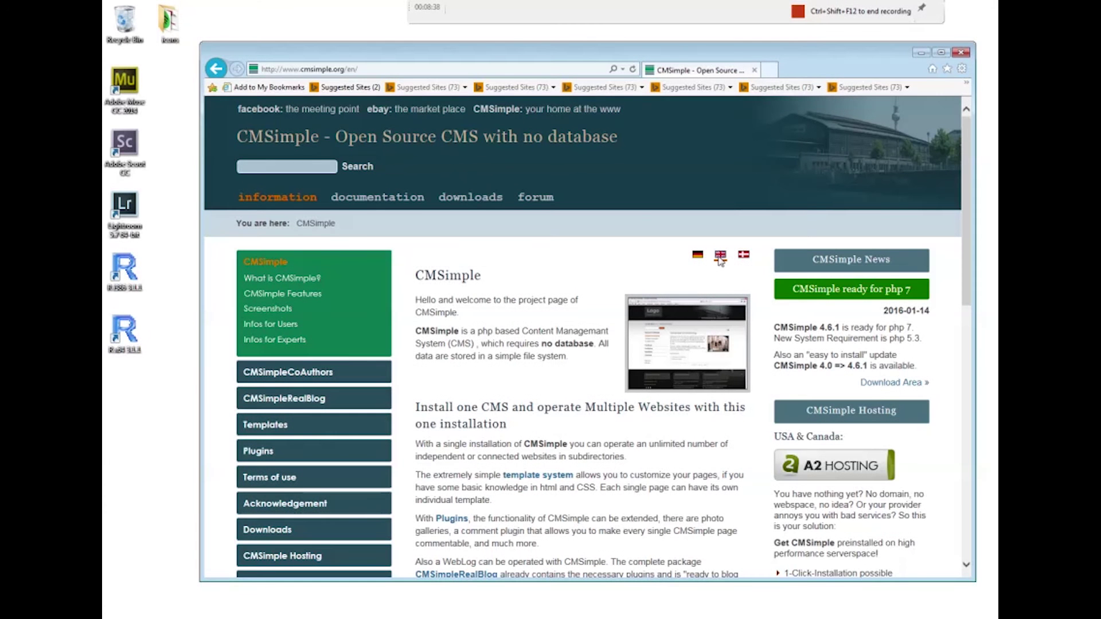
click(467, 196)
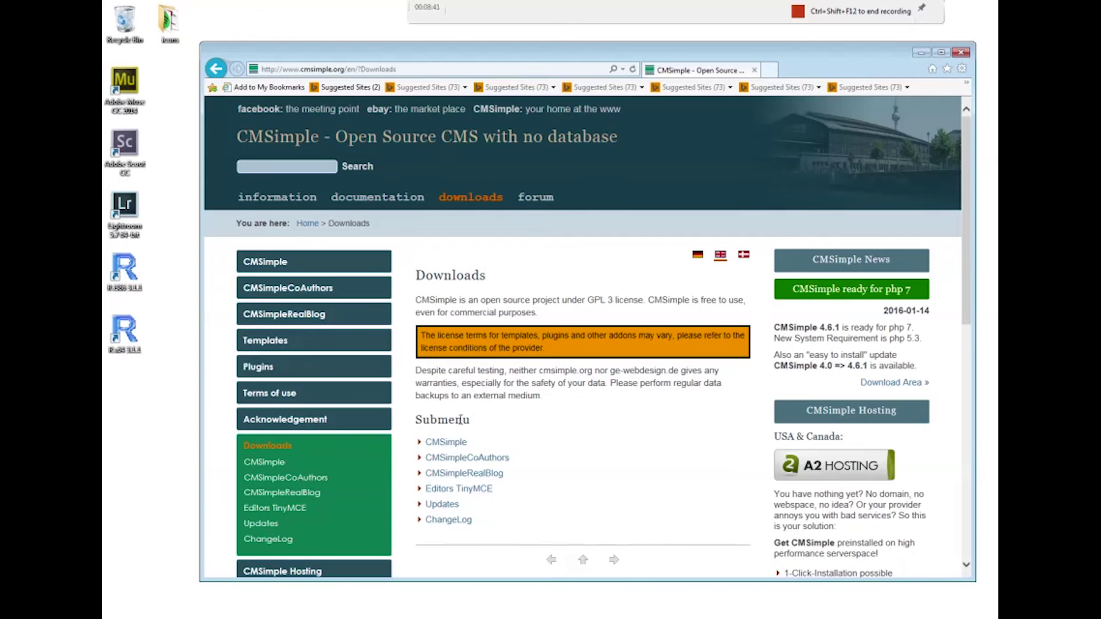
click(447, 442)
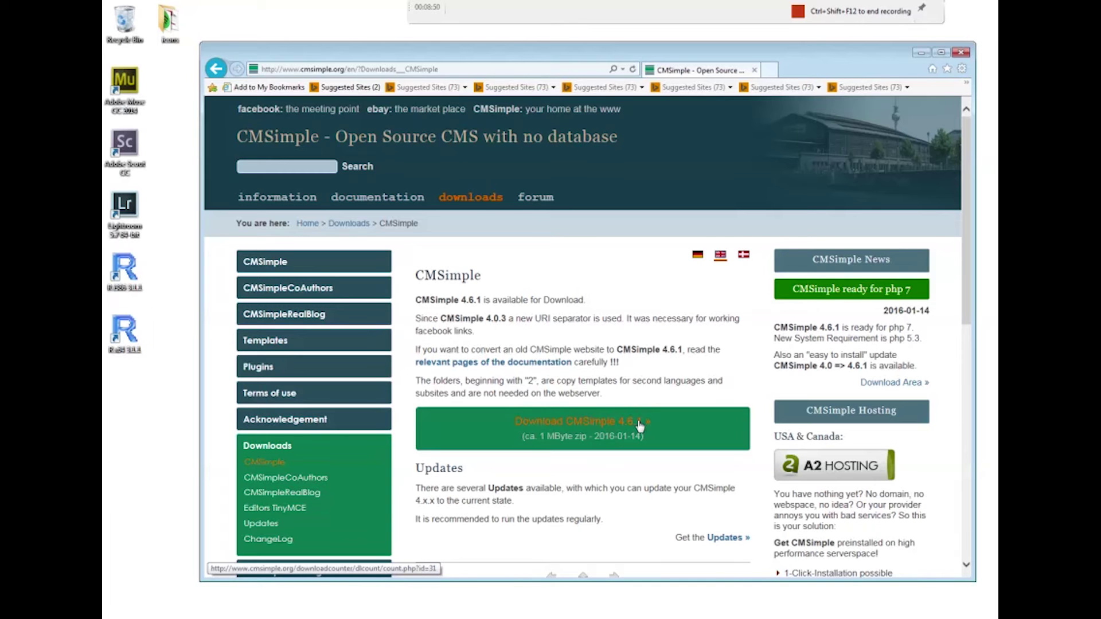
click(640, 427)
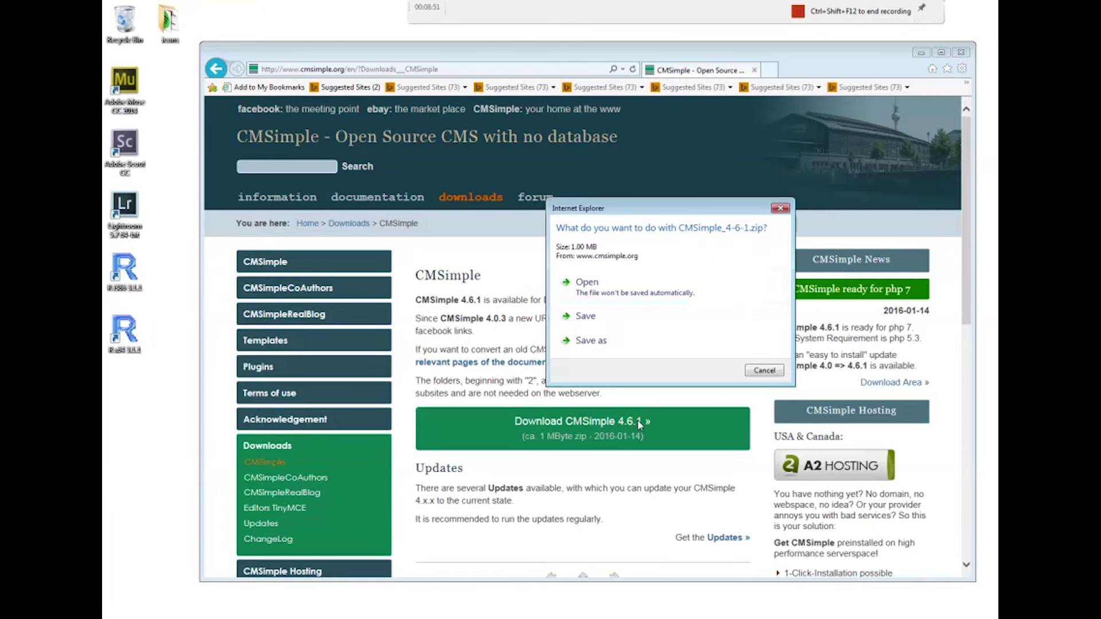
click(590, 316)
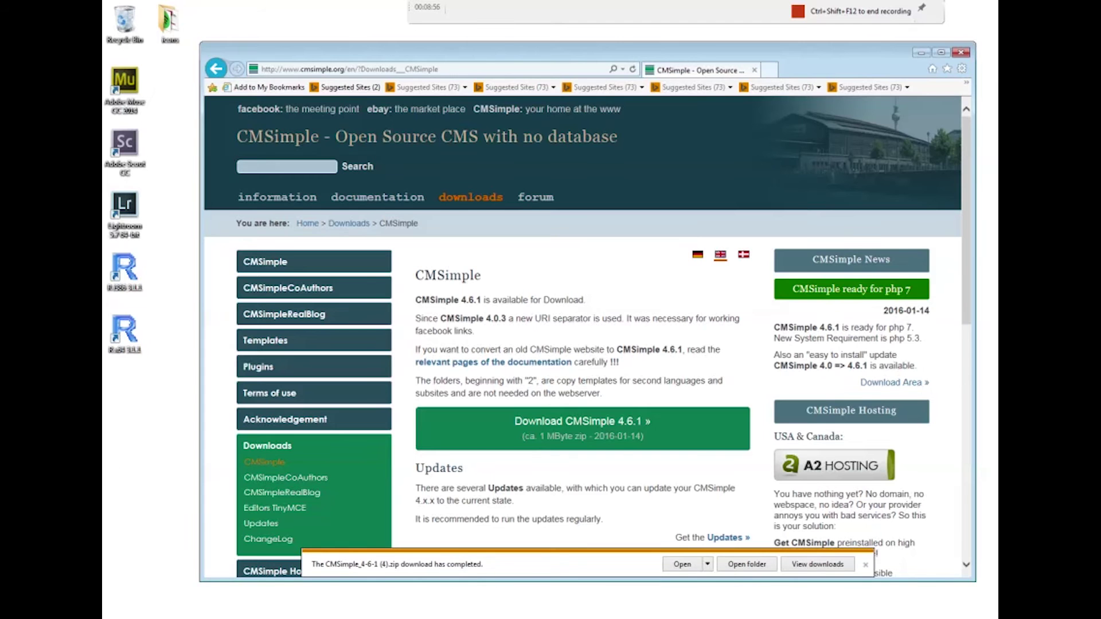
Close the browser, place the CMSimple zip on the desktop, and choose Extract All on it
click(964, 53)
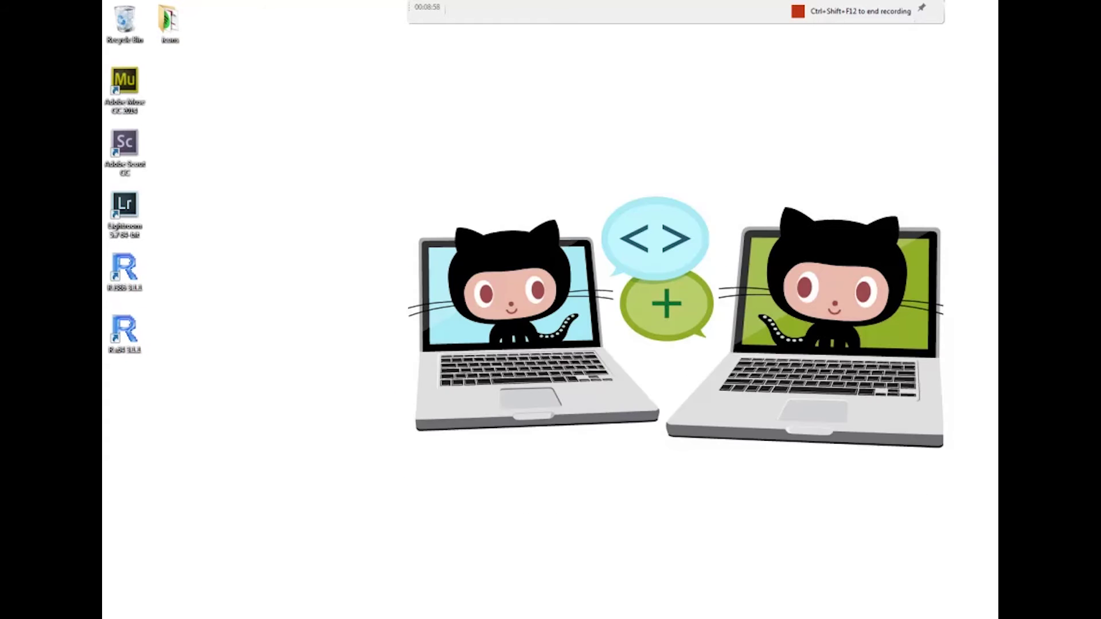
drag(631, 201, 313, 281)
click(358, 285)
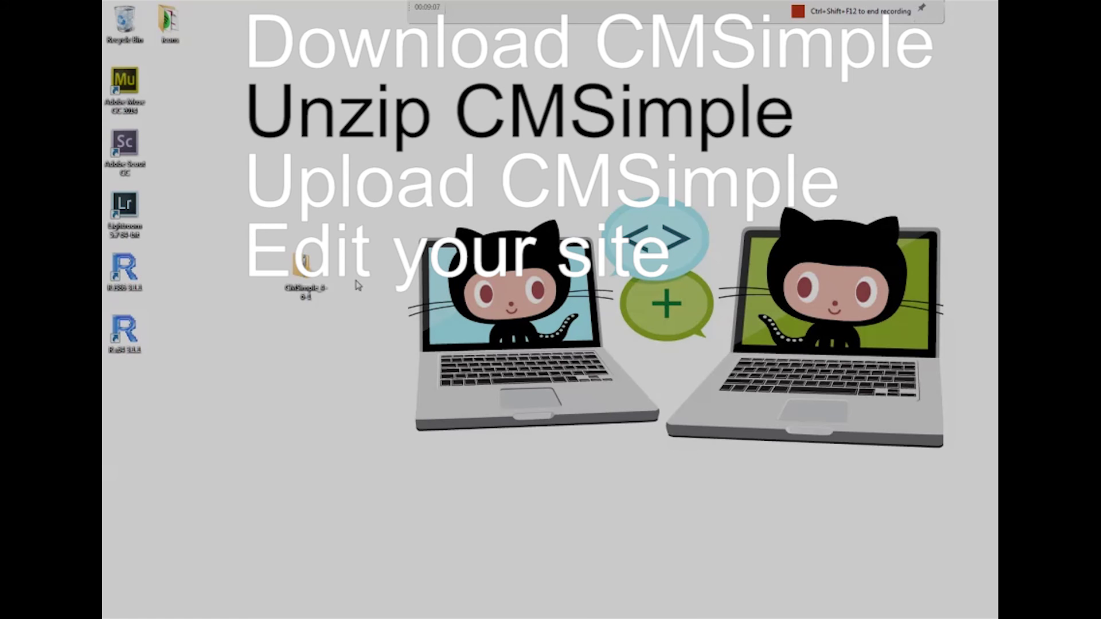
right_click(302, 282)
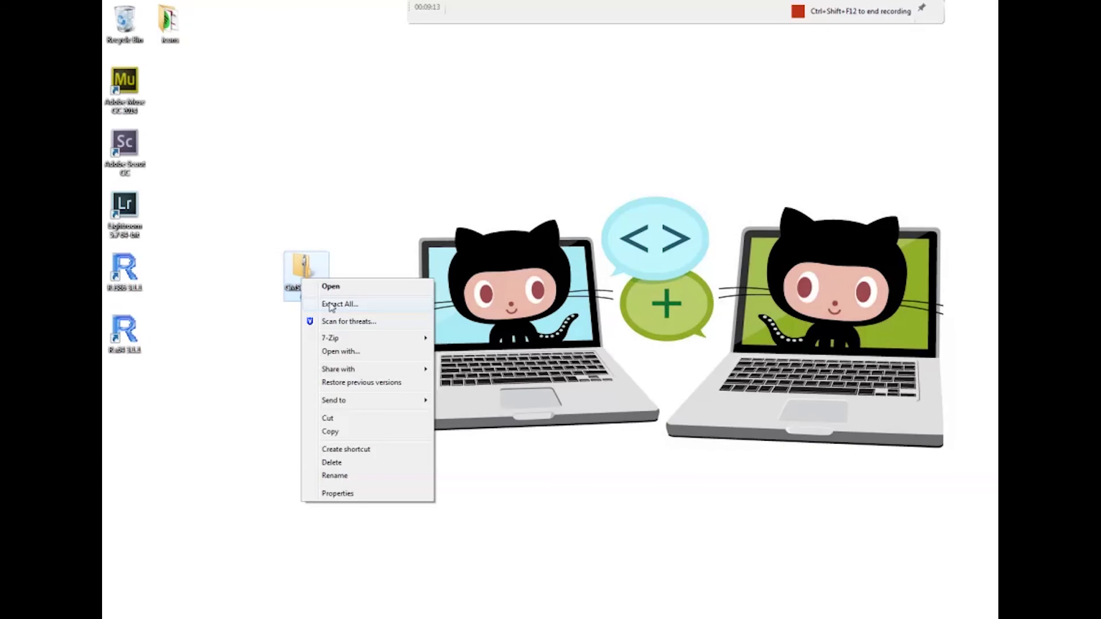
click(331, 305)
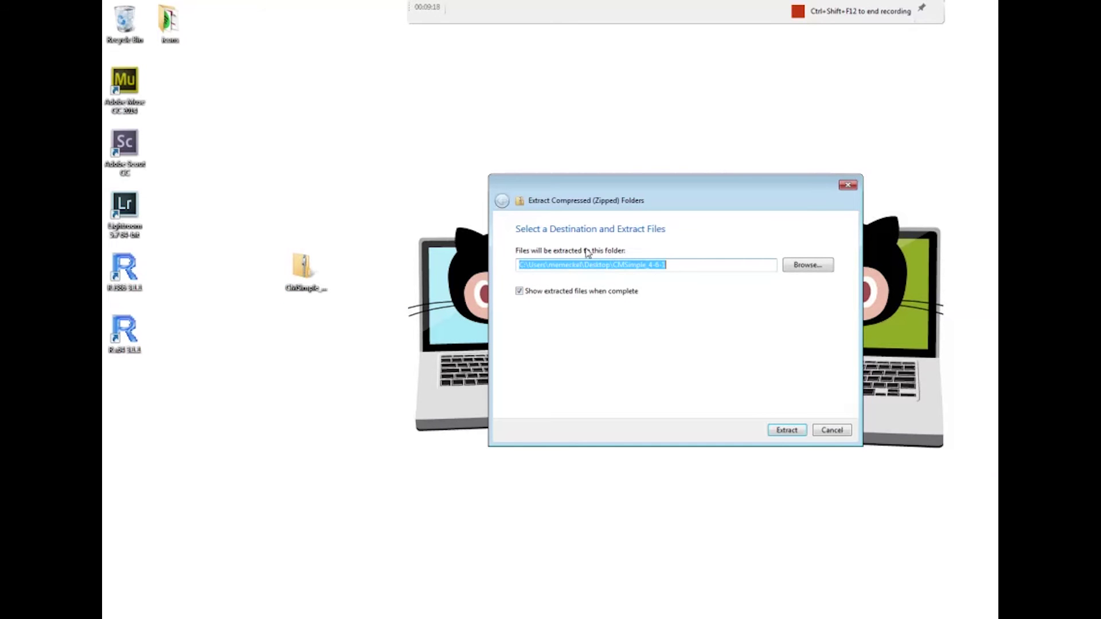
Extract the zip to the suggested desktop folder and browse the CMSimple_4-6-1 contents
click(803, 434)
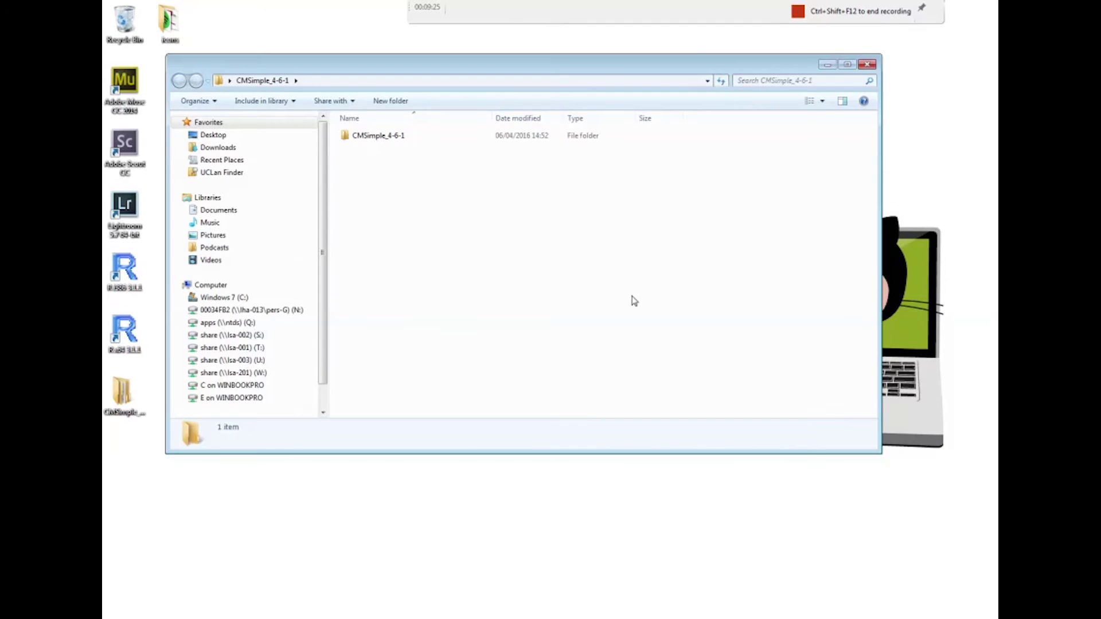
double_click(383, 139)
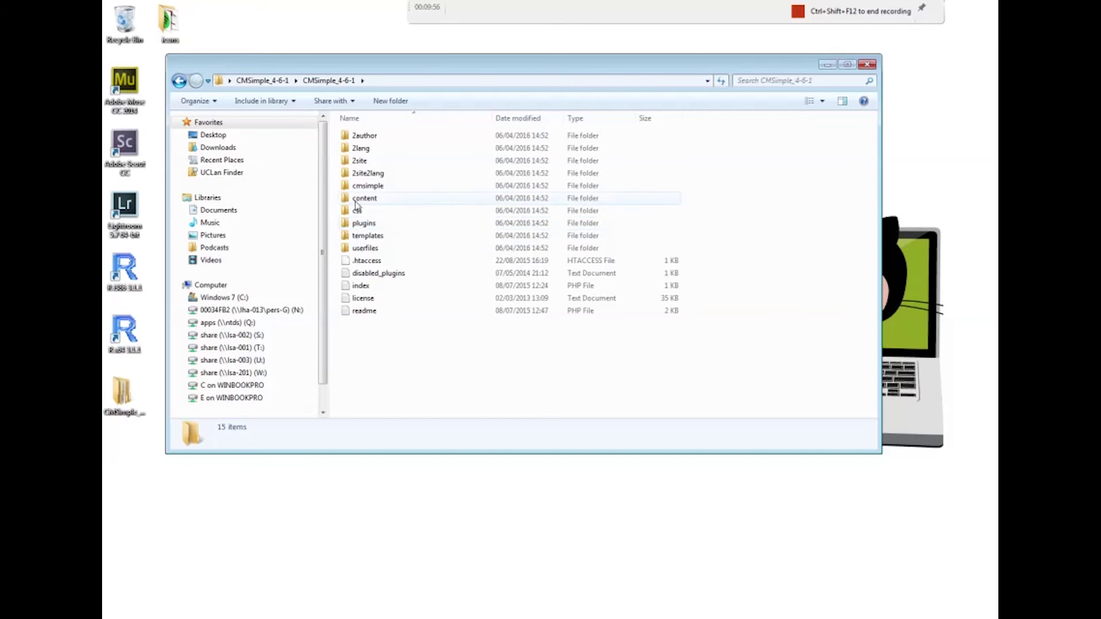
click(264, 80)
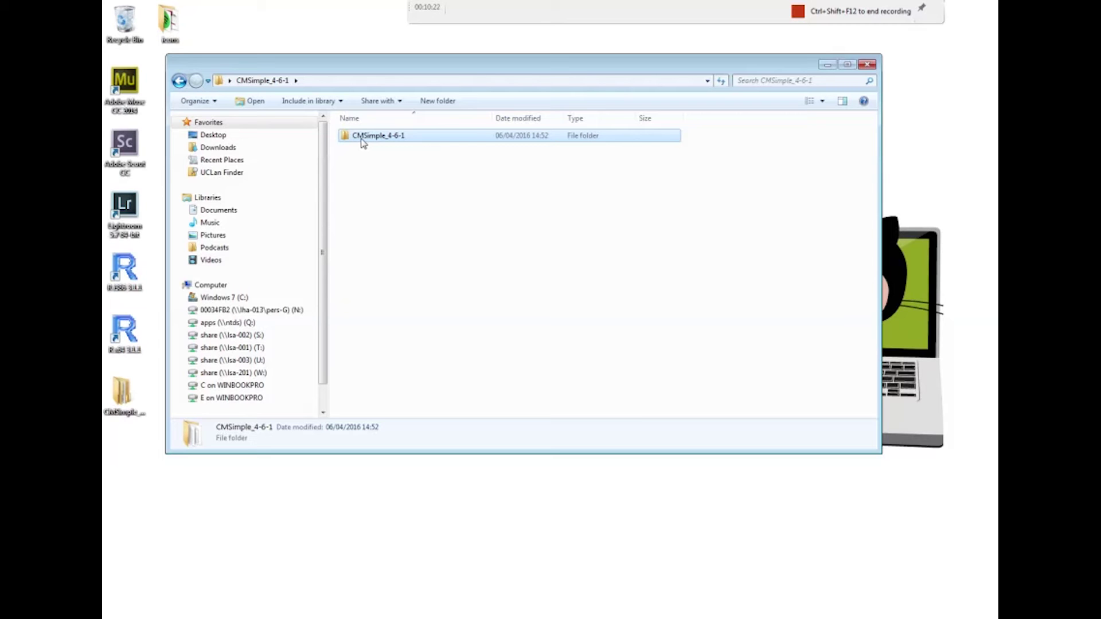
Rename the CMSimple_4-6-1 folder to cmsimple46
right_click(362, 140)
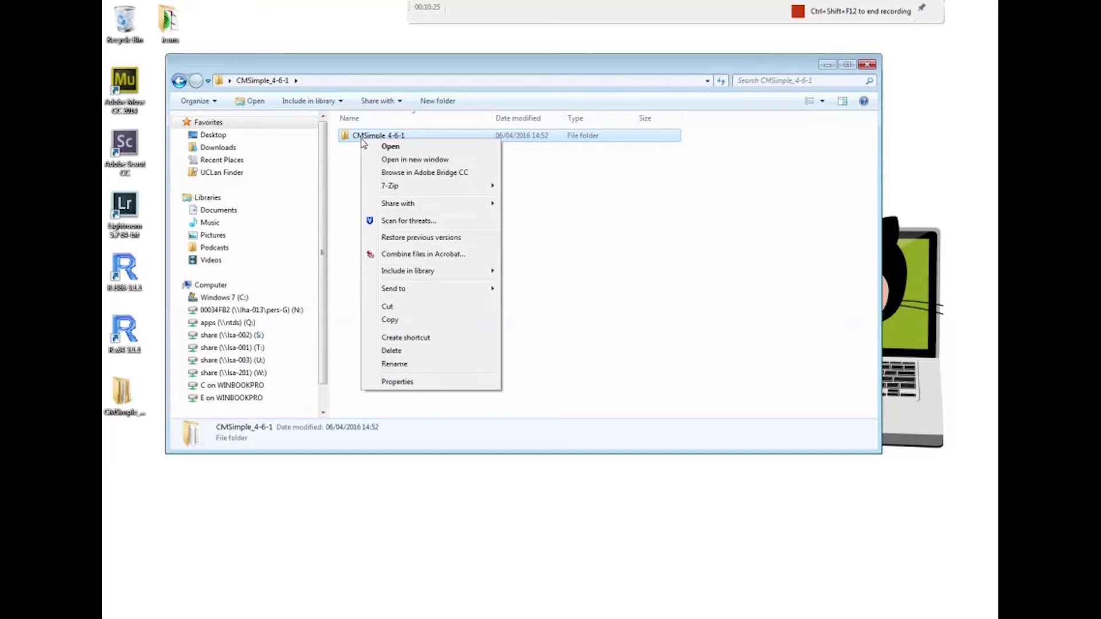
click(390, 365)
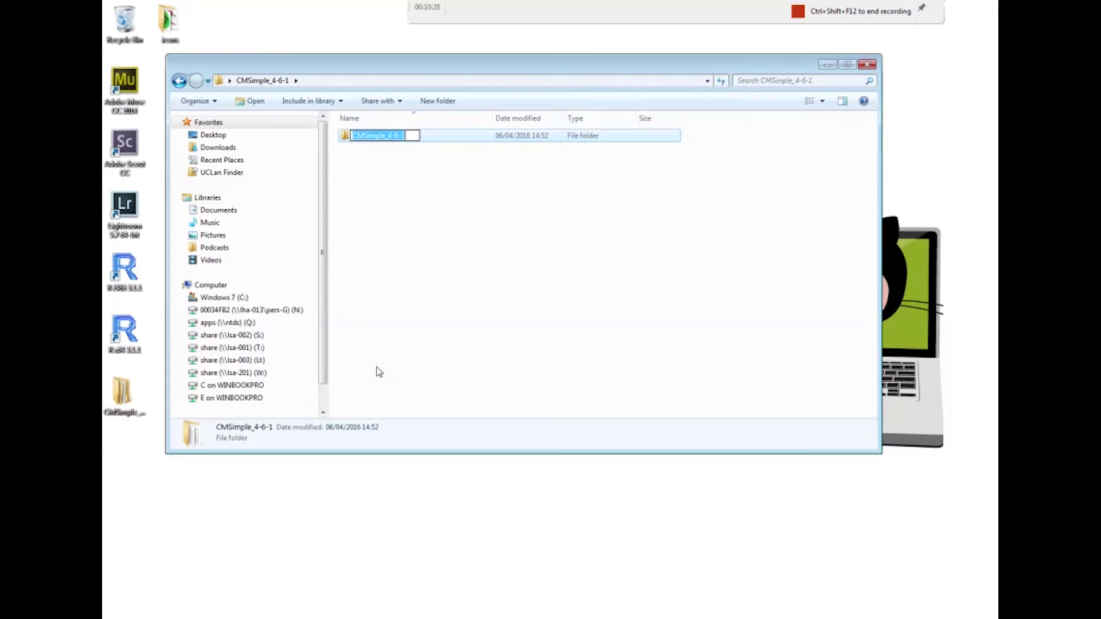
text(cmsimple)
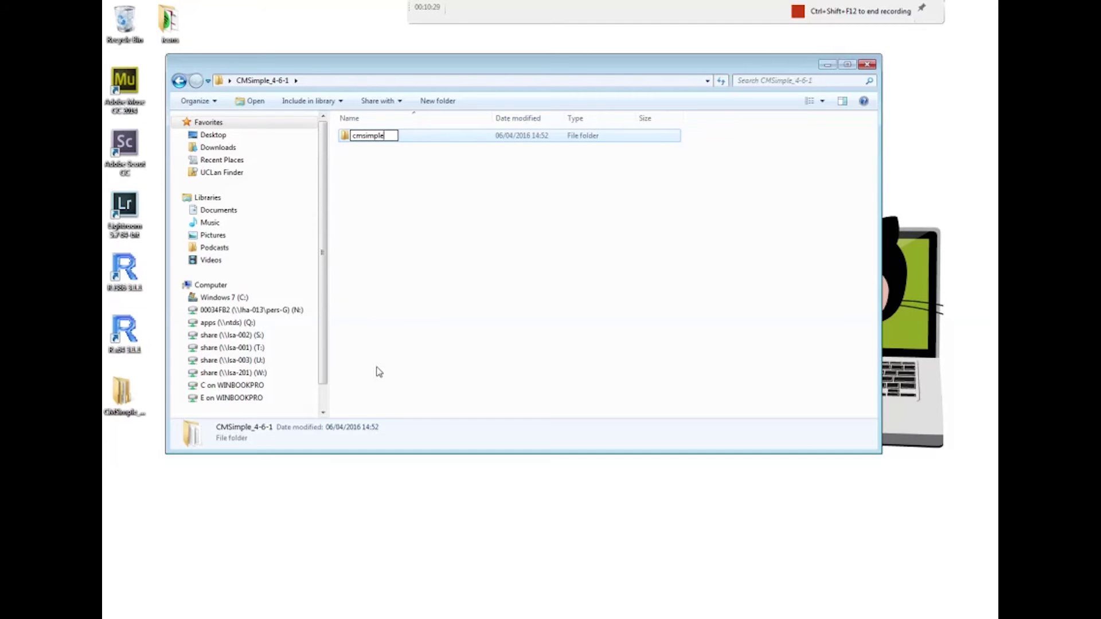
text(46)
key(Return)
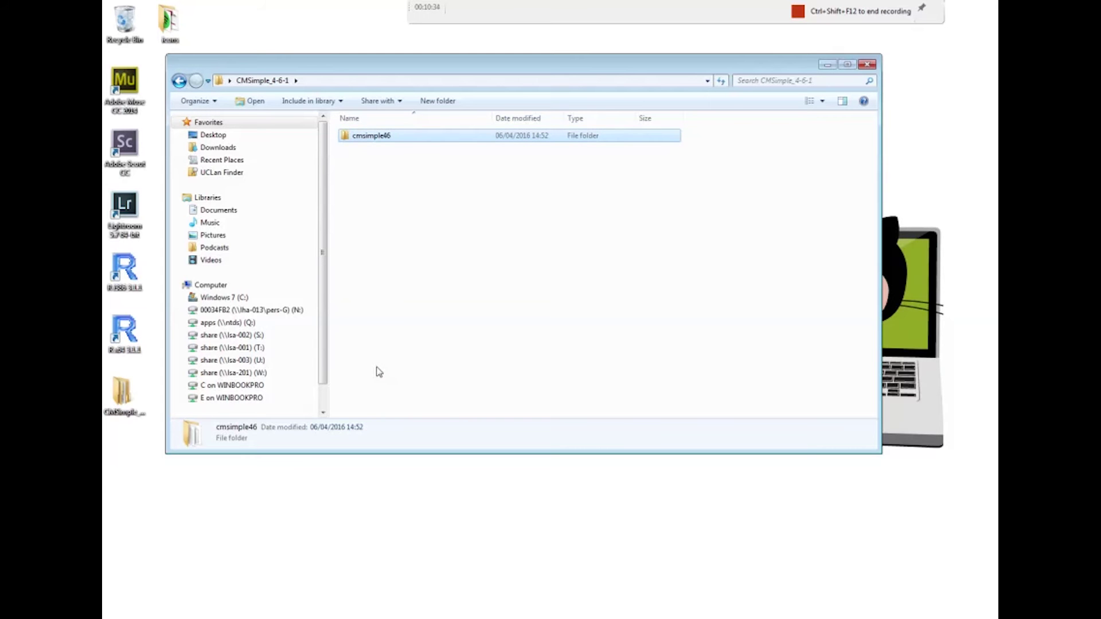
drag(405, 61, 403, 37)
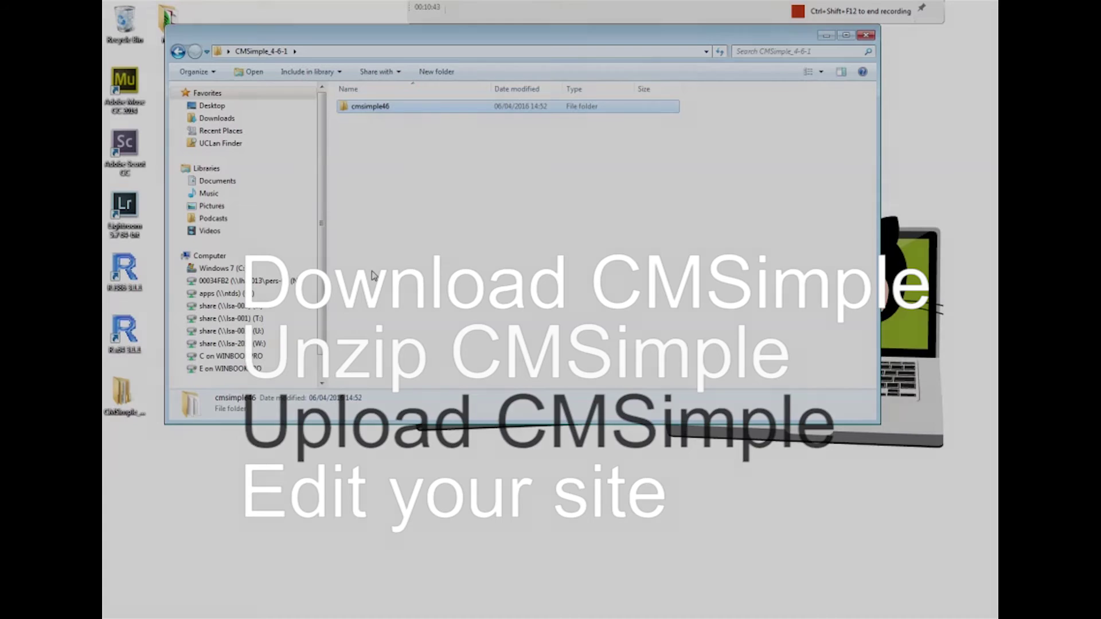
Launch FileZilla and connect to the saved web server through the Site Manager
click(125, 613)
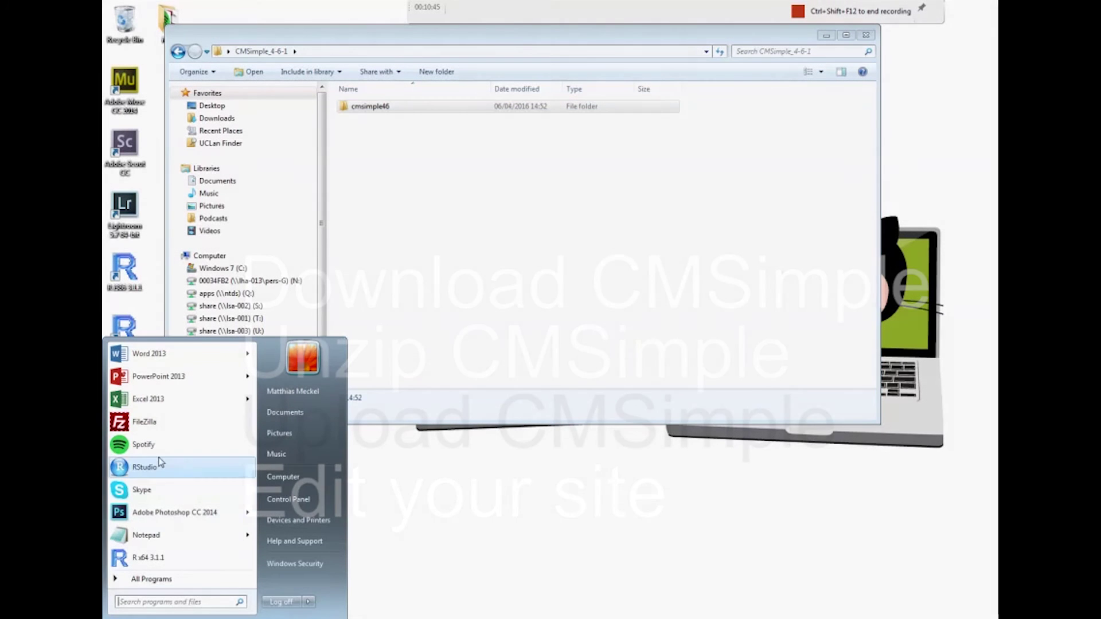
click(144, 422)
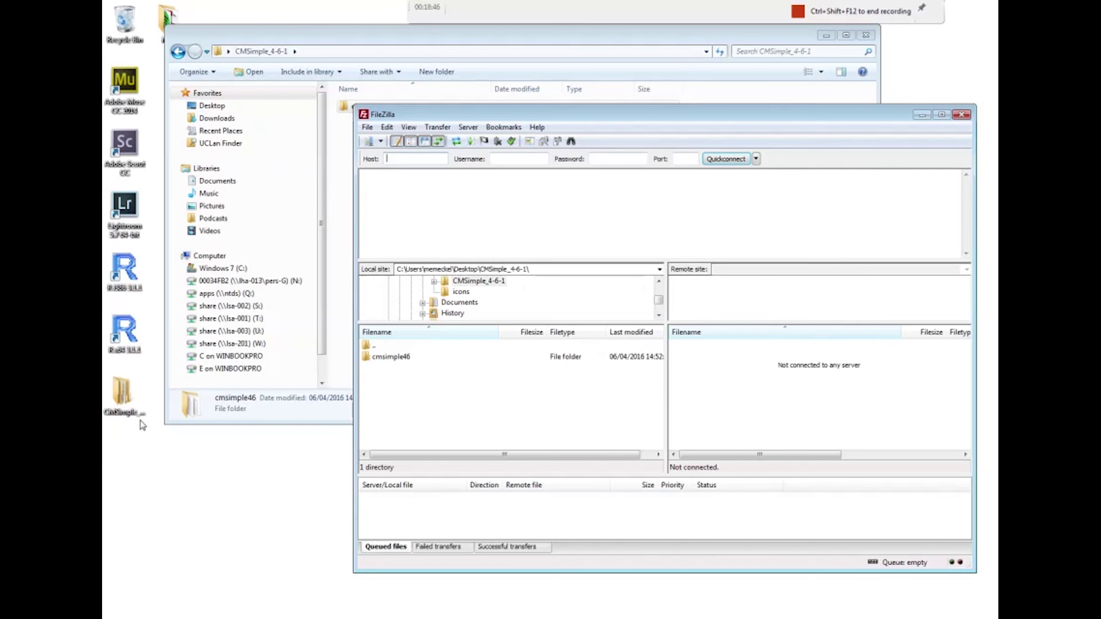
click(367, 127)
click(372, 141)
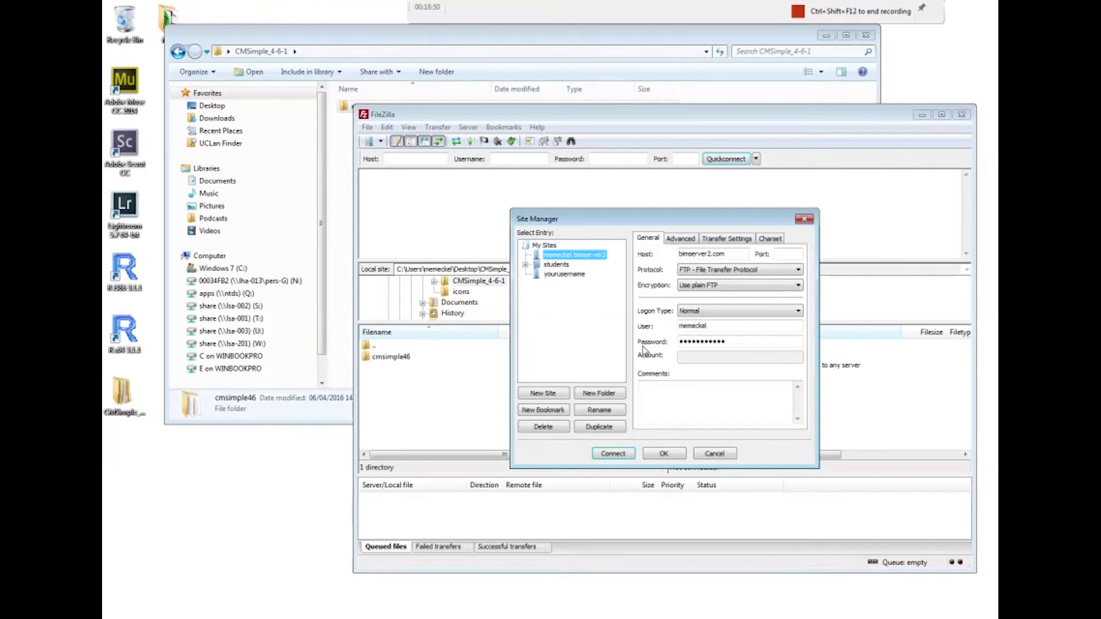
click(612, 454)
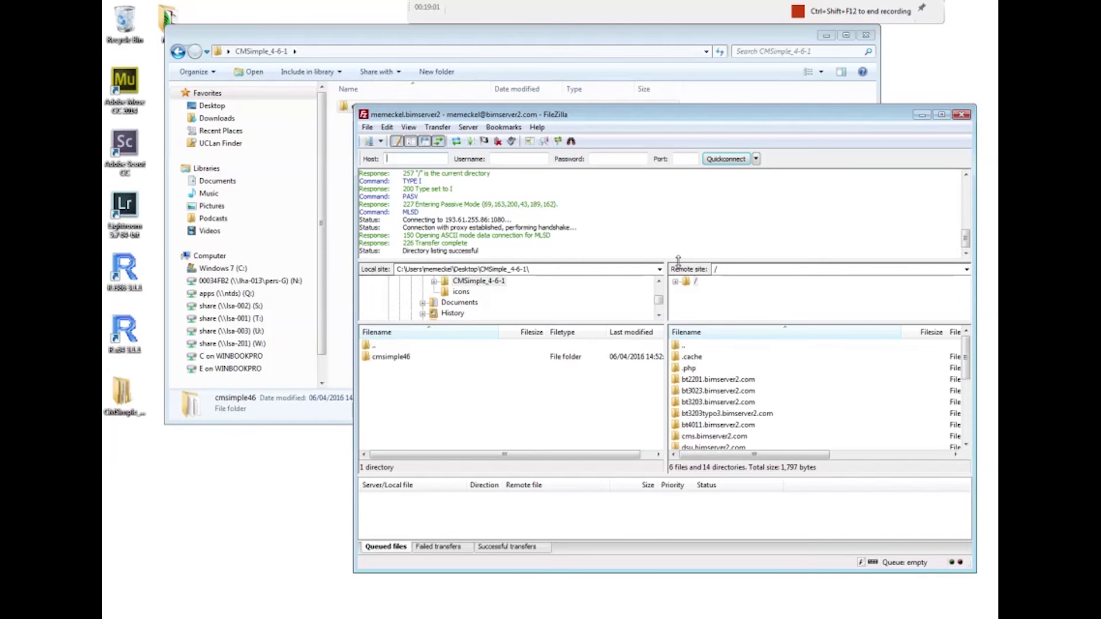
drag(678, 262, 682, 220)
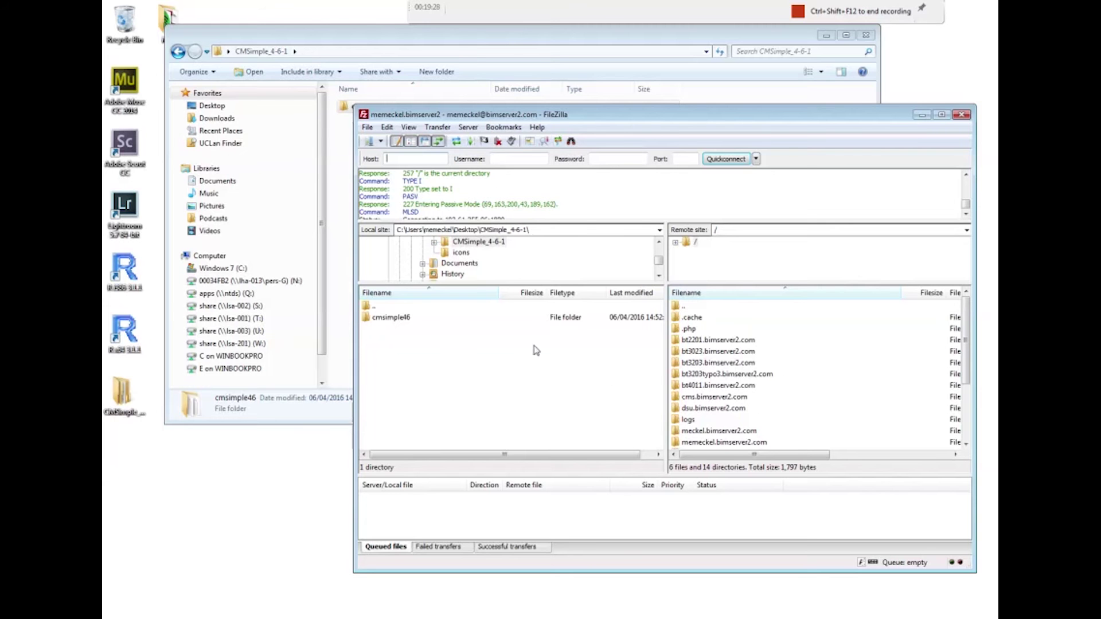
Upload the local cmsimple46 folder into the server's cms.bimserver2.com folder
click(389, 319)
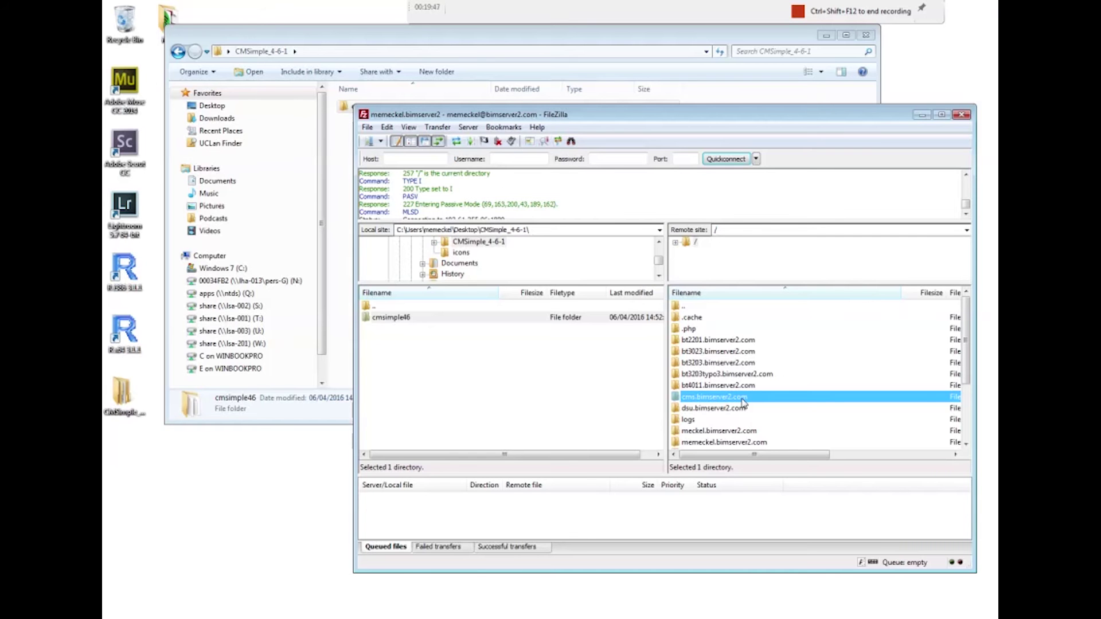
double_click(742, 400)
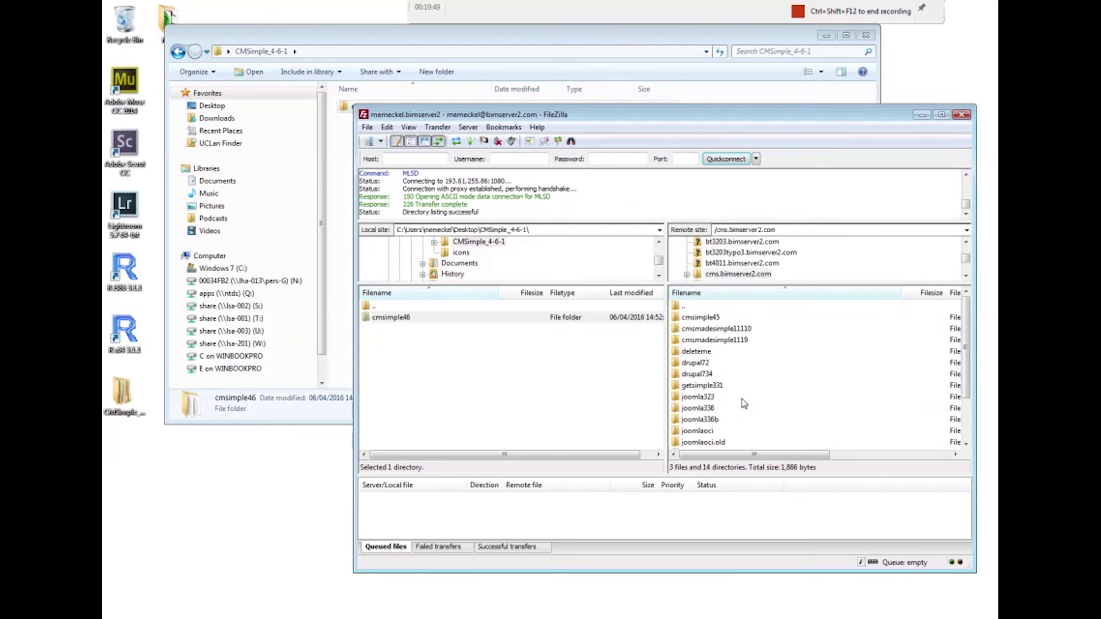
click(406, 340)
right_click(396, 318)
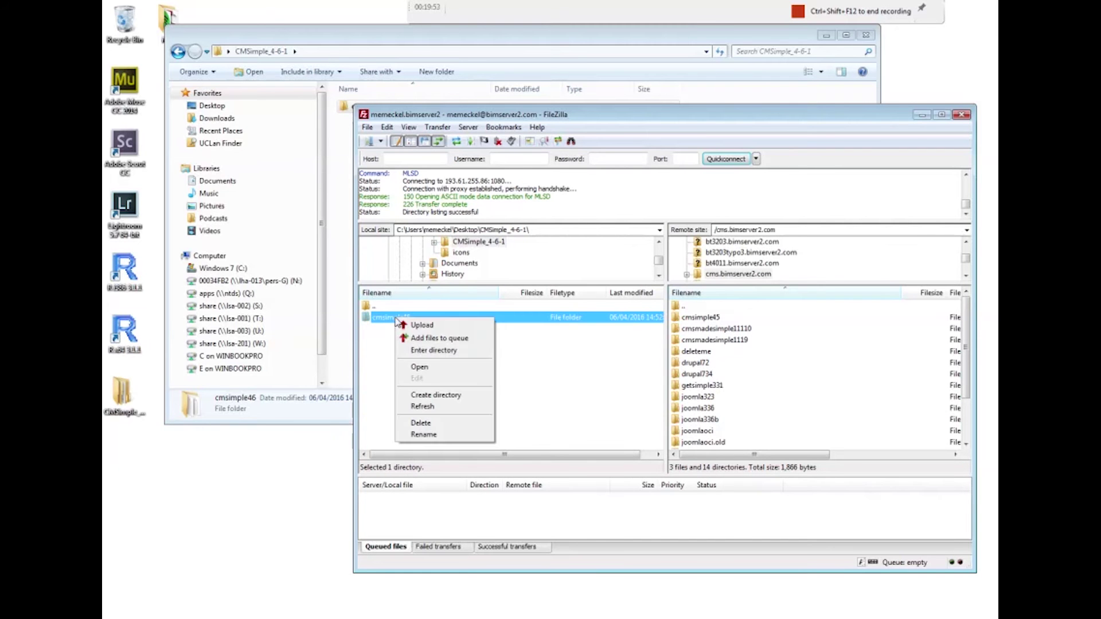
click(418, 326)
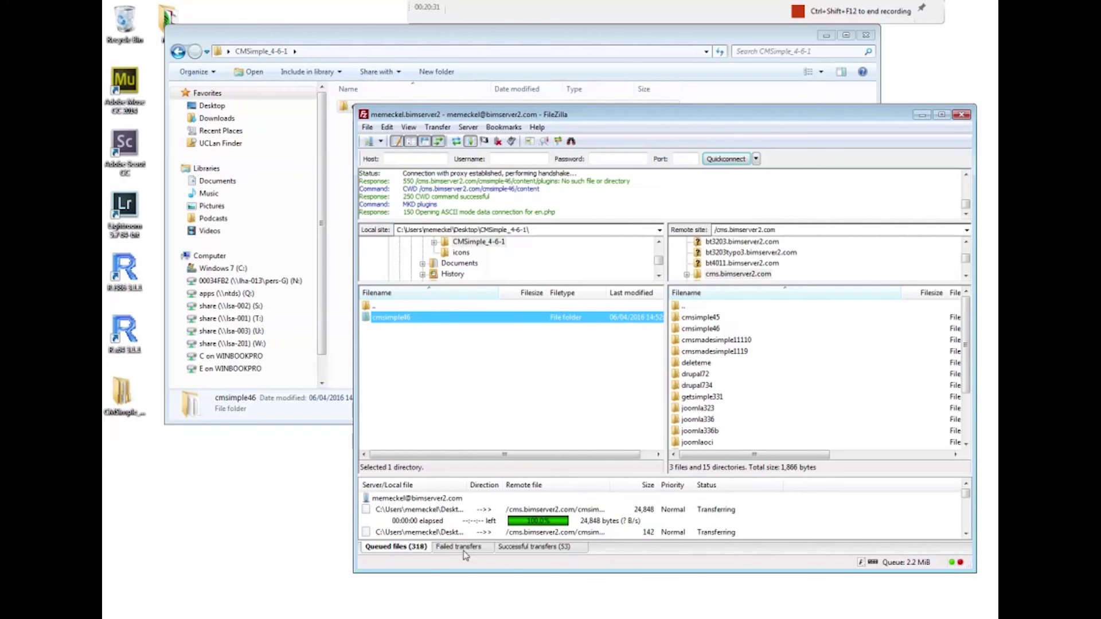
Set FileZilla's maximum simultaneous transfers to 10 in the Transfers settings
click(390, 129)
click(410, 173)
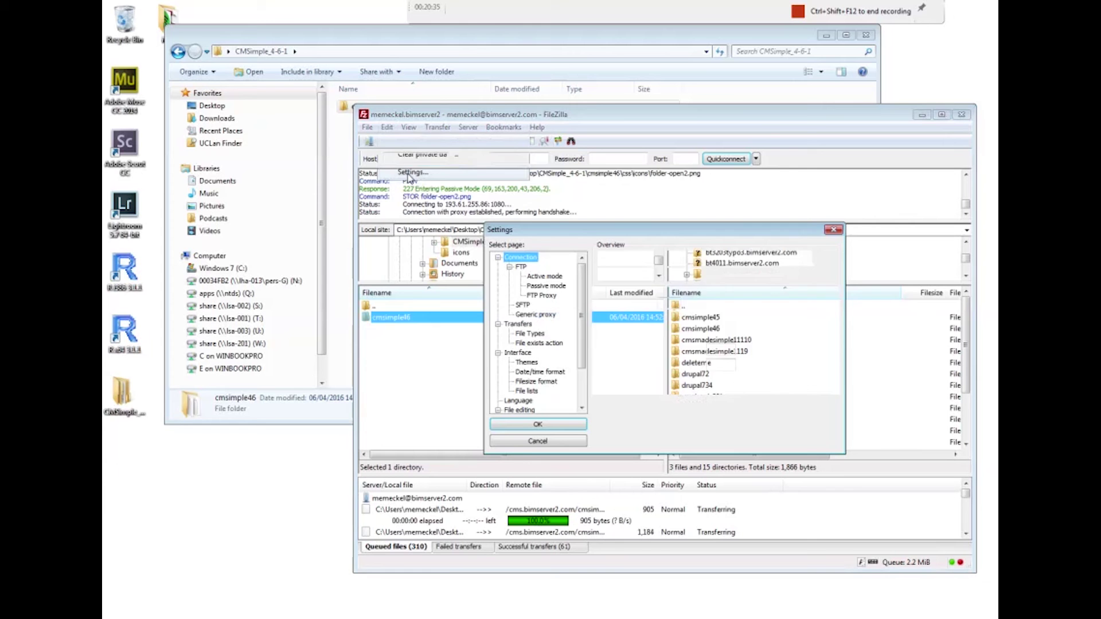
click(518, 324)
key(Tab)
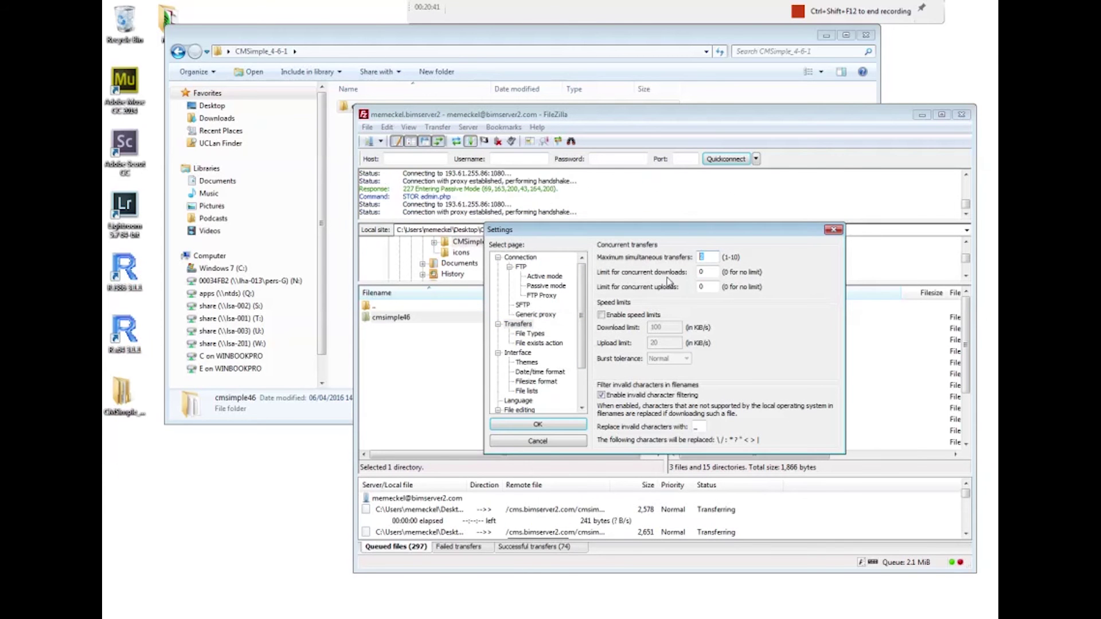
text(10)
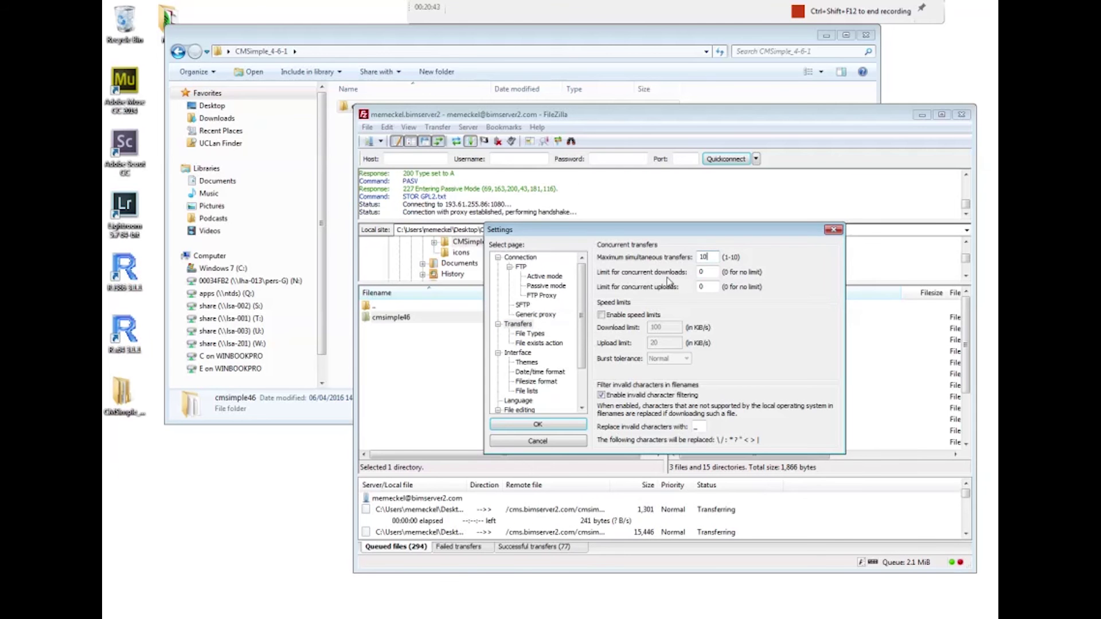
key(Return)
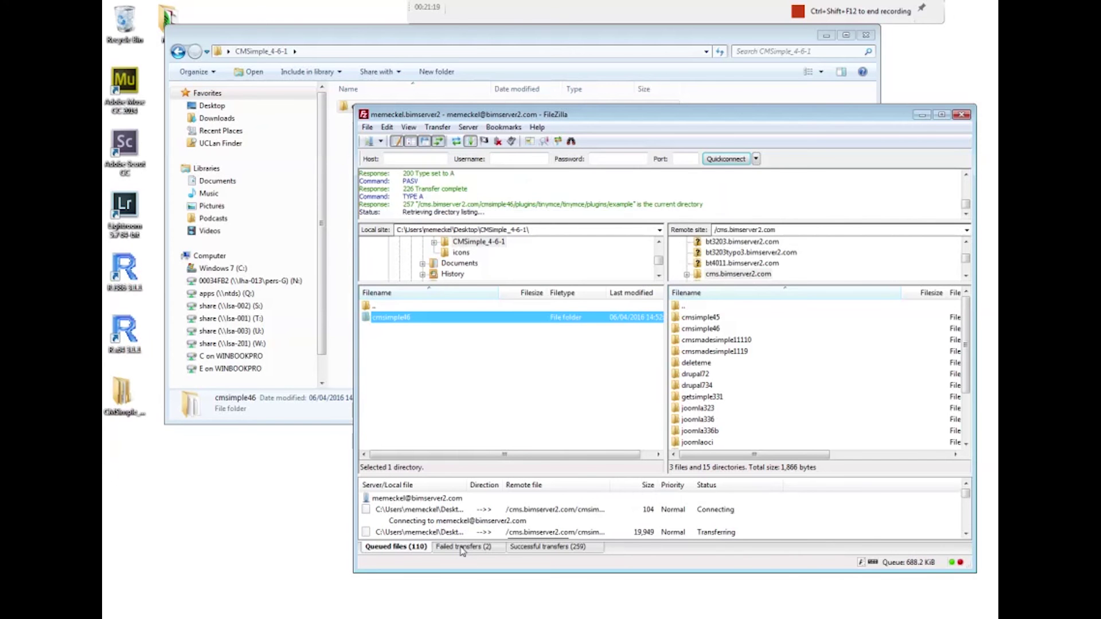
click(388, 127)
click(399, 168)
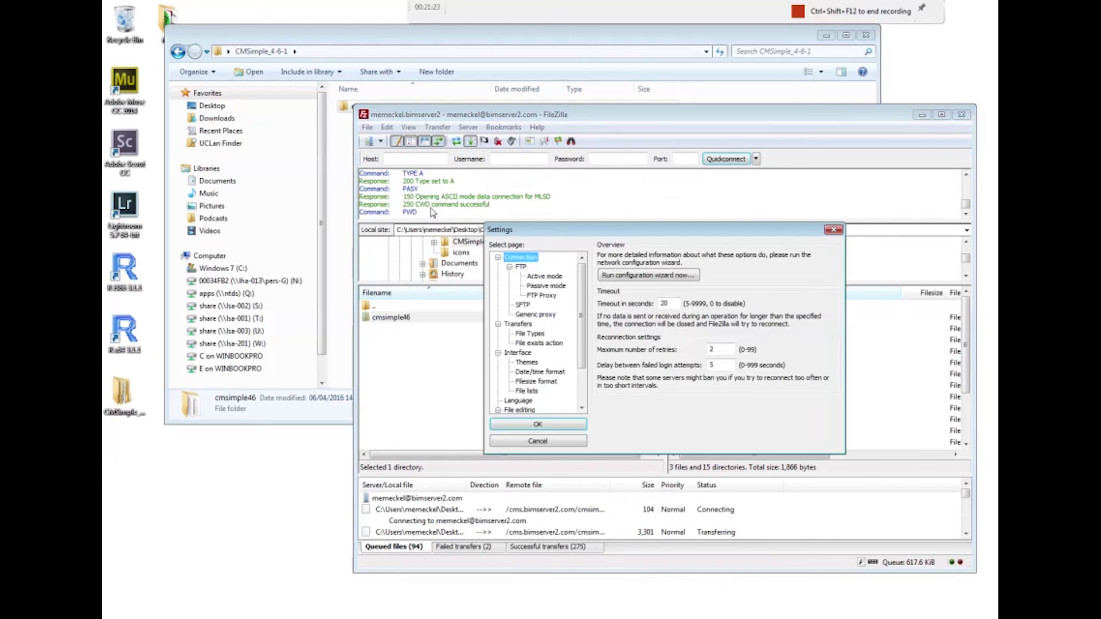
click(518, 324)
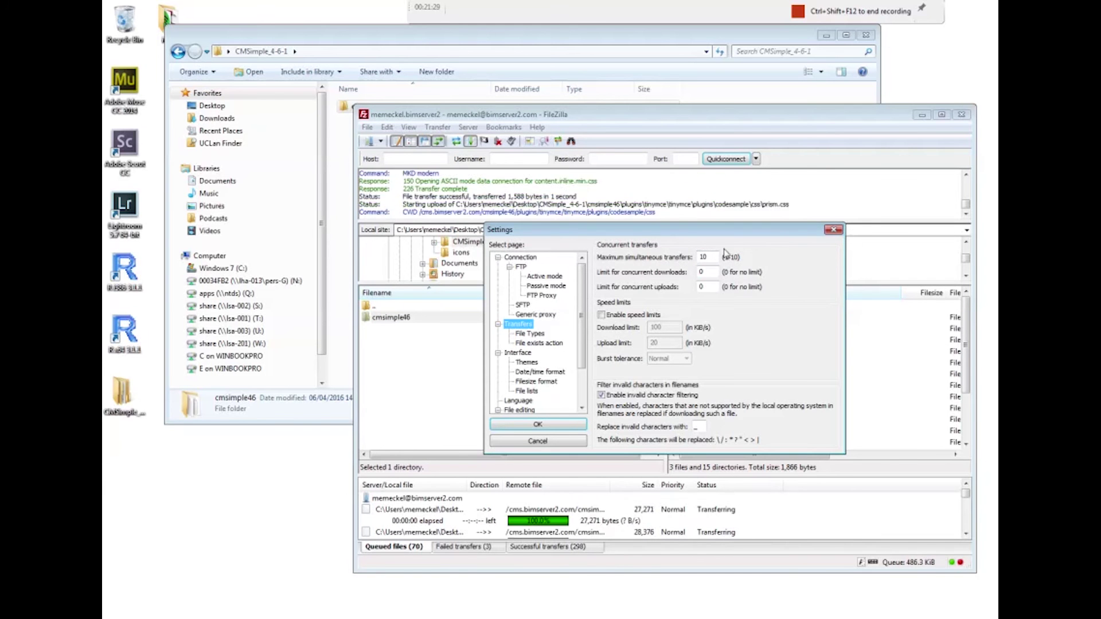
click(834, 230)
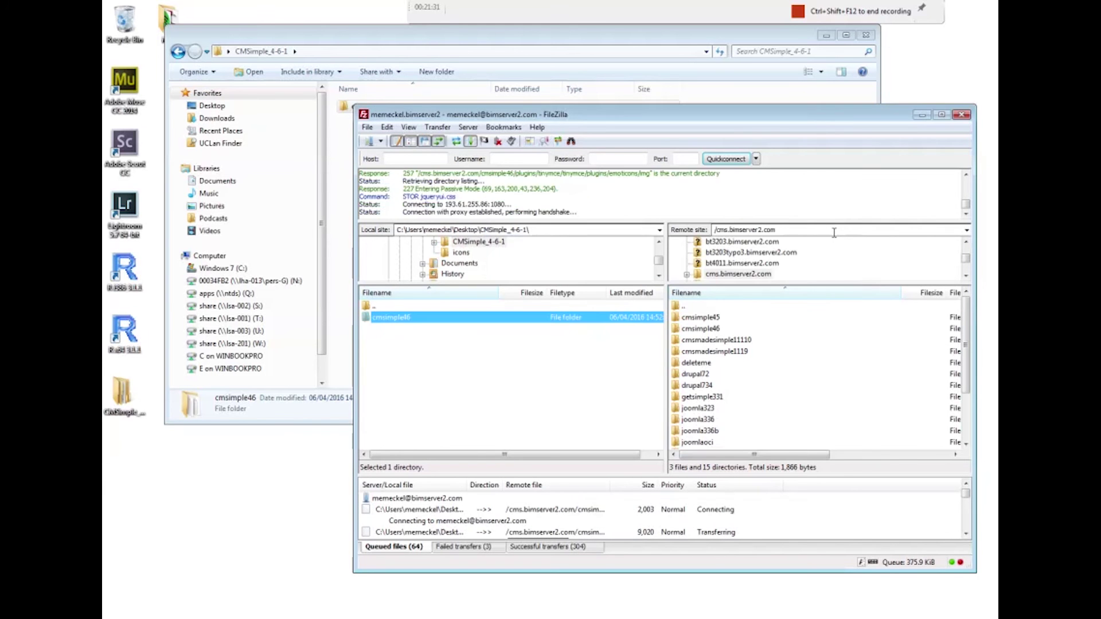
click(387, 127)
click(404, 168)
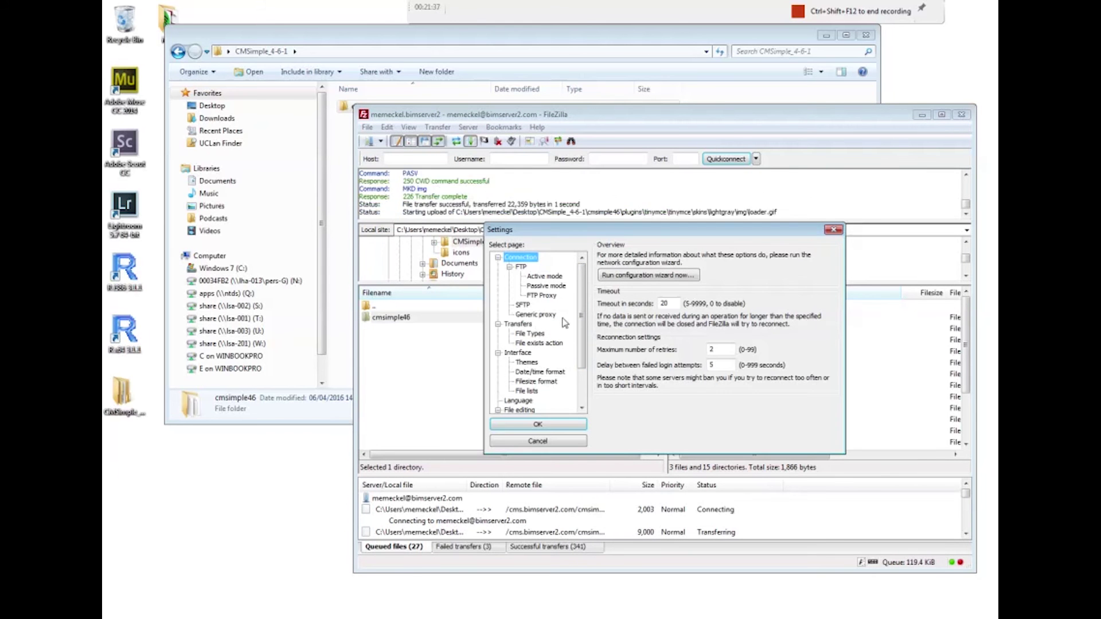
click(532, 326)
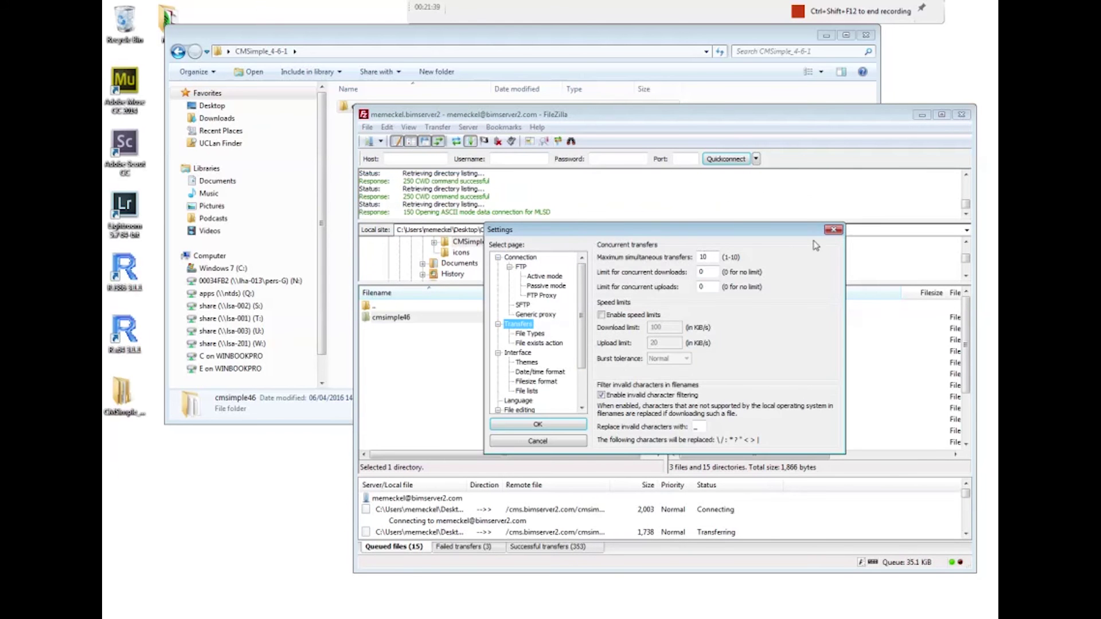
click(833, 232)
click(367, 128)
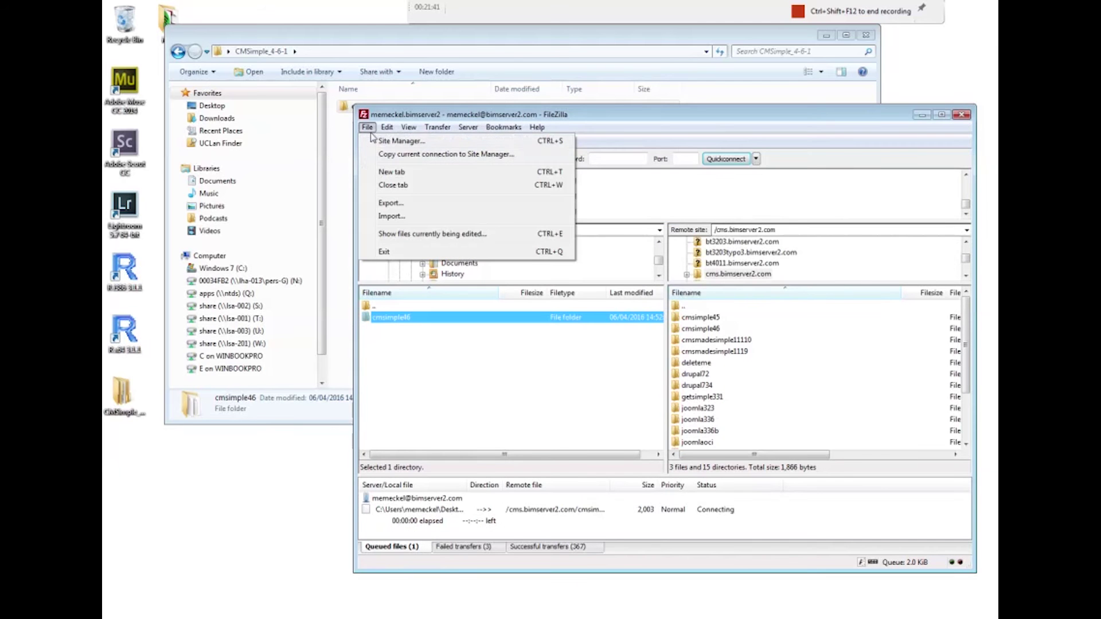
click(367, 142)
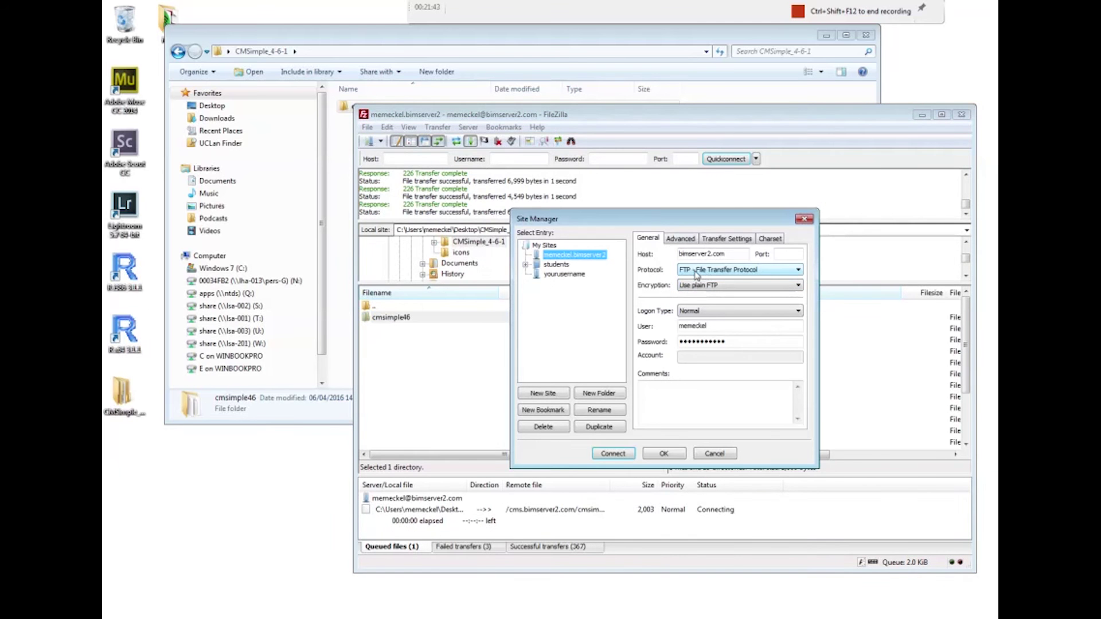
click(687, 274)
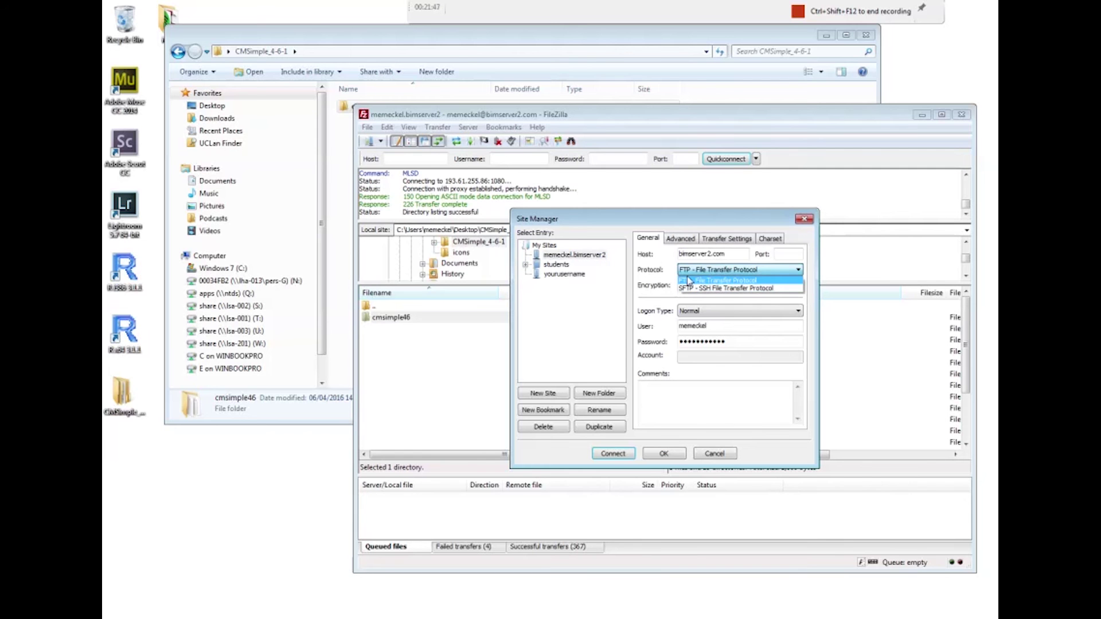
click(805, 219)
click(804, 219)
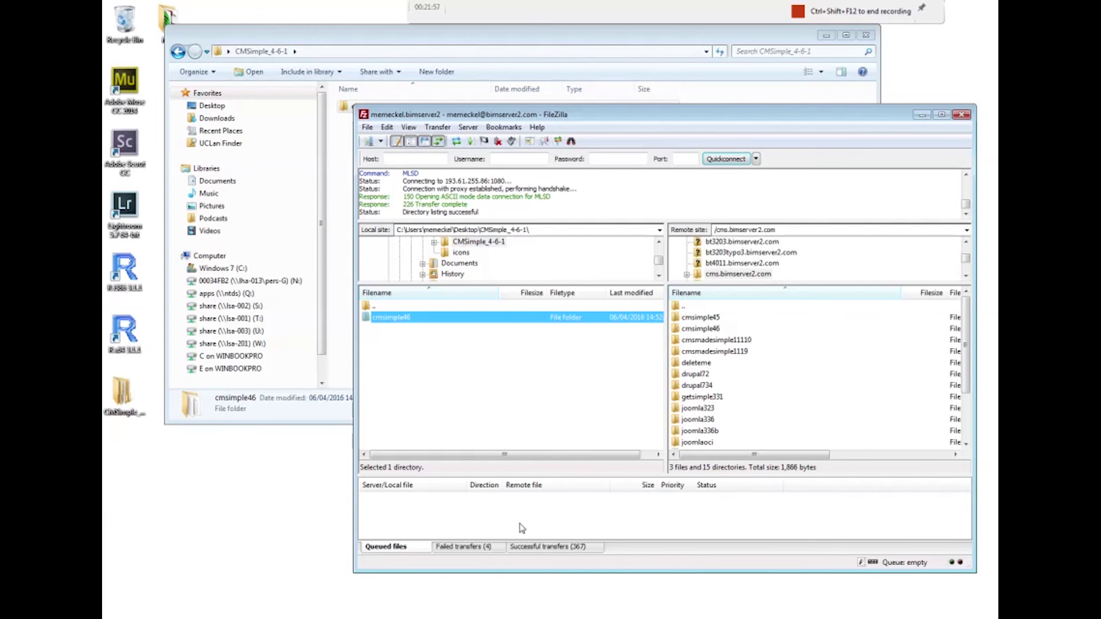
Reset and requeue all failed transfers, then process the upload queue
click(482, 549)
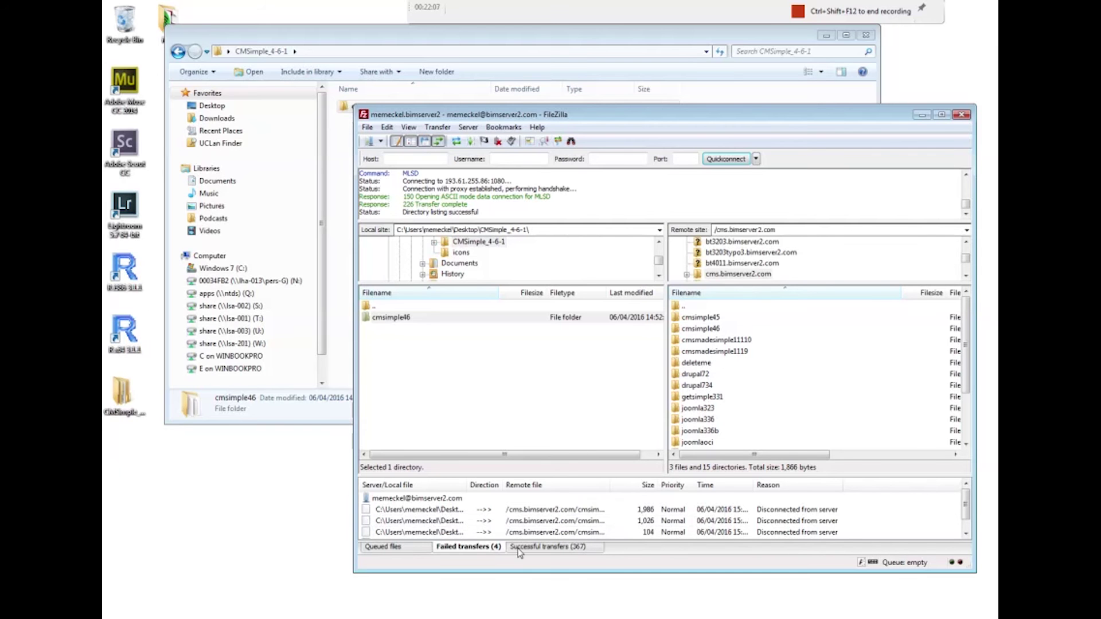
click(456, 522)
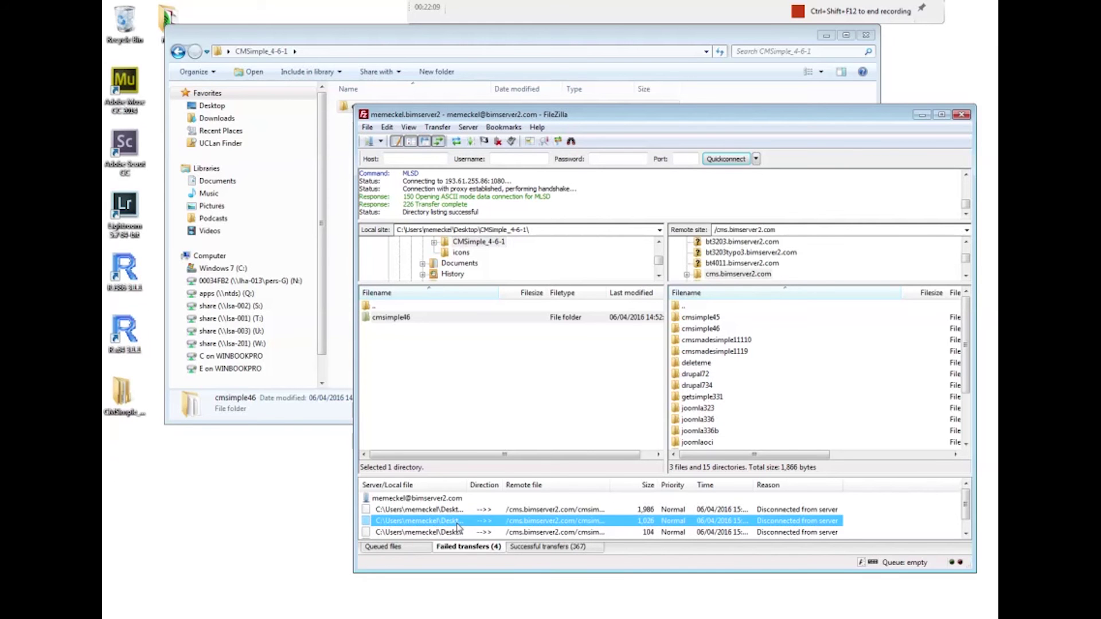
right_click(457, 526)
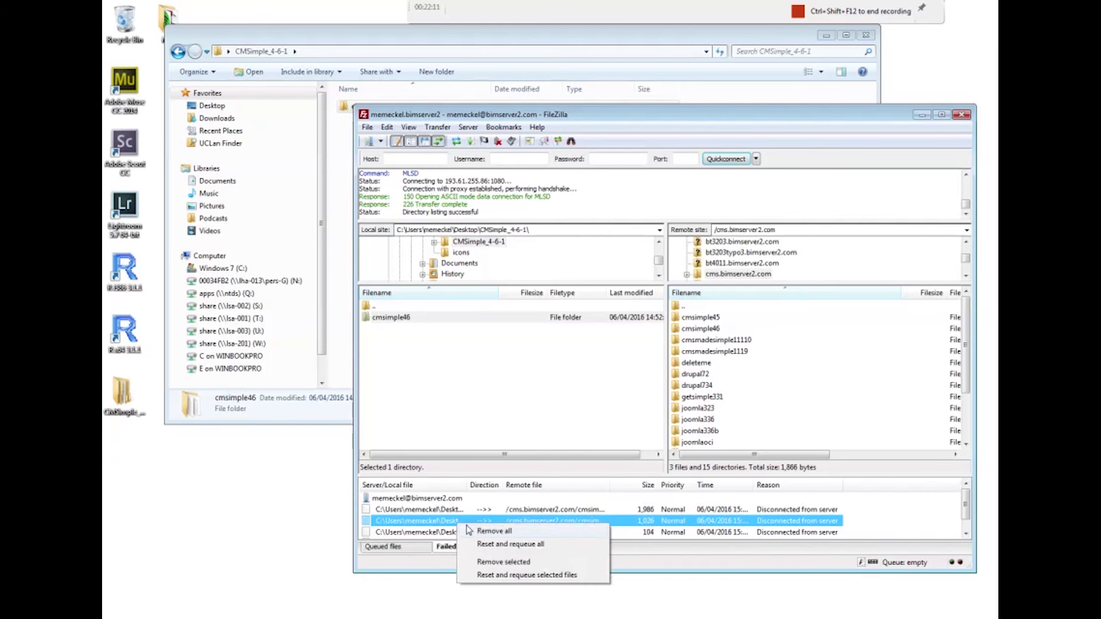
click(438, 523)
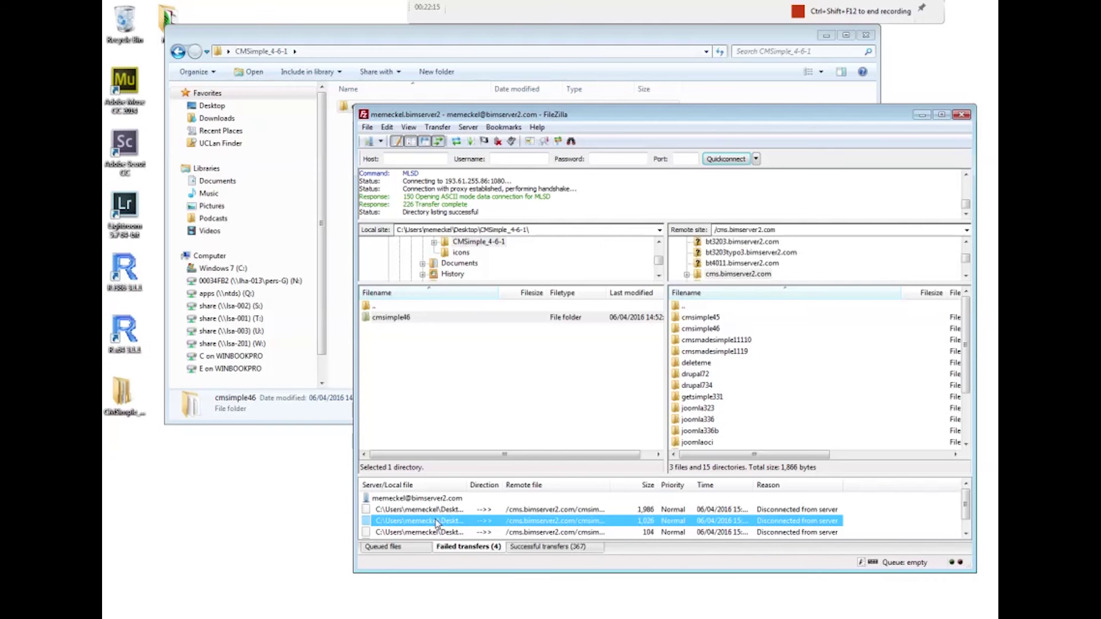
key(ctrl+a)
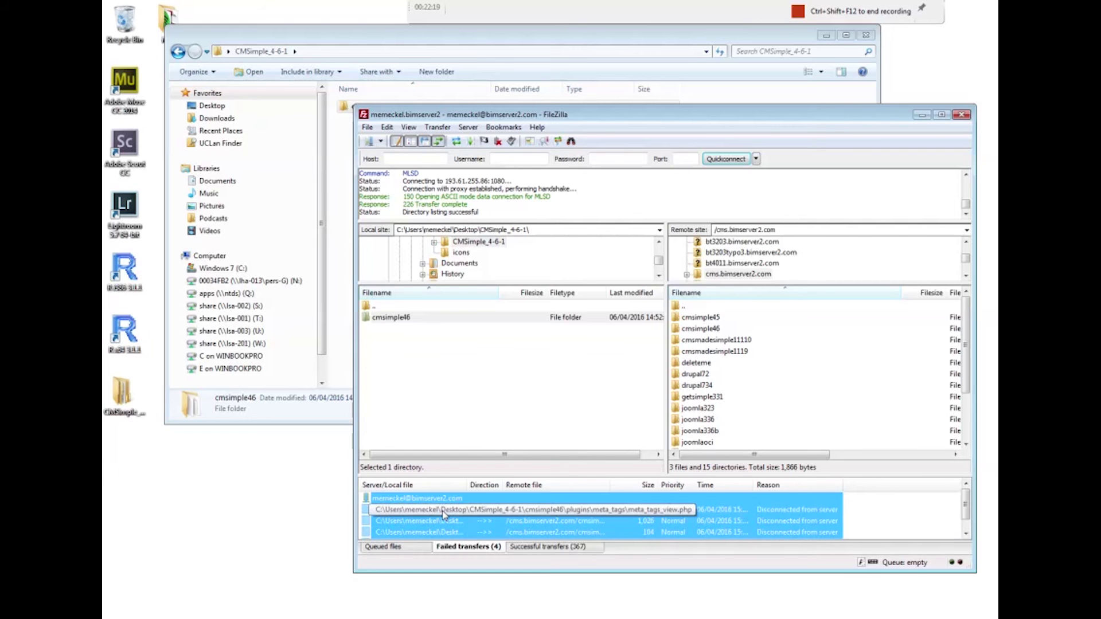
right_click(442, 513)
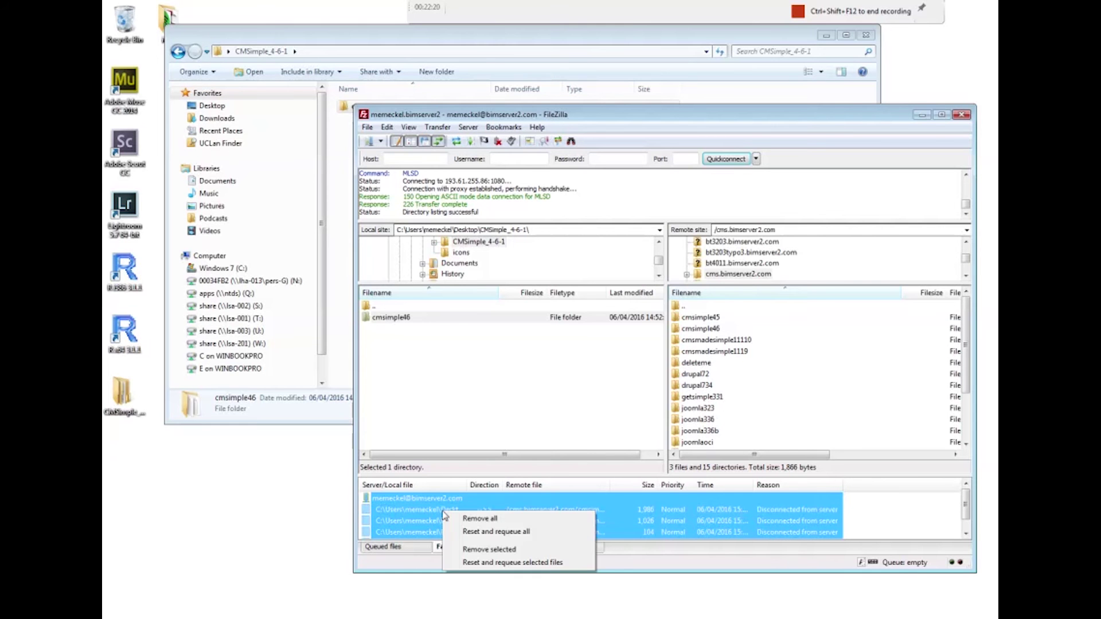
click(486, 533)
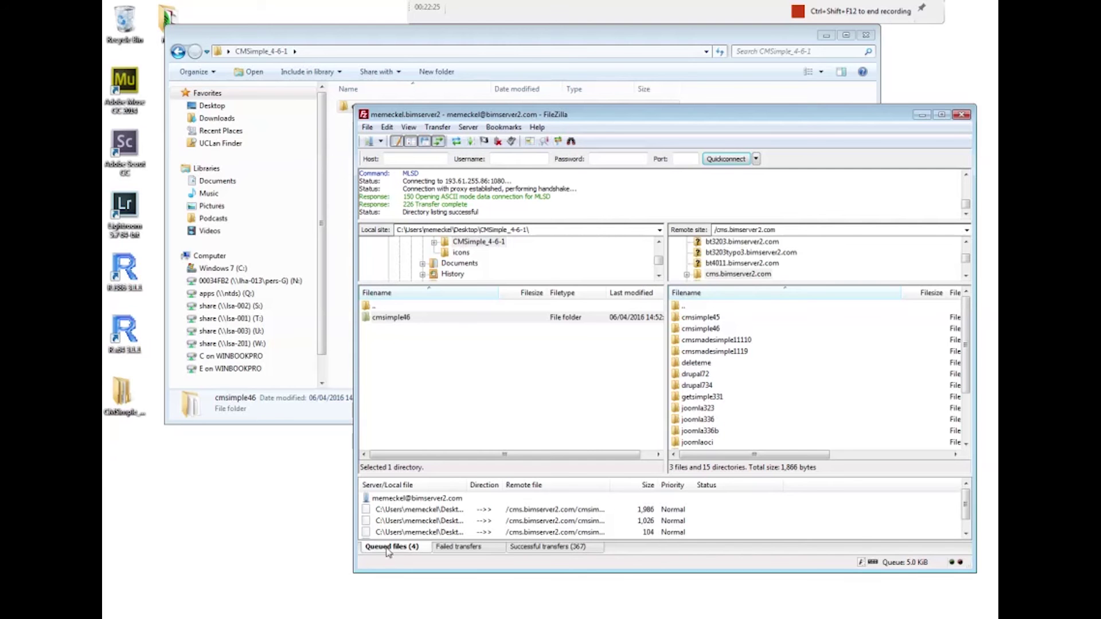
right_click(425, 512)
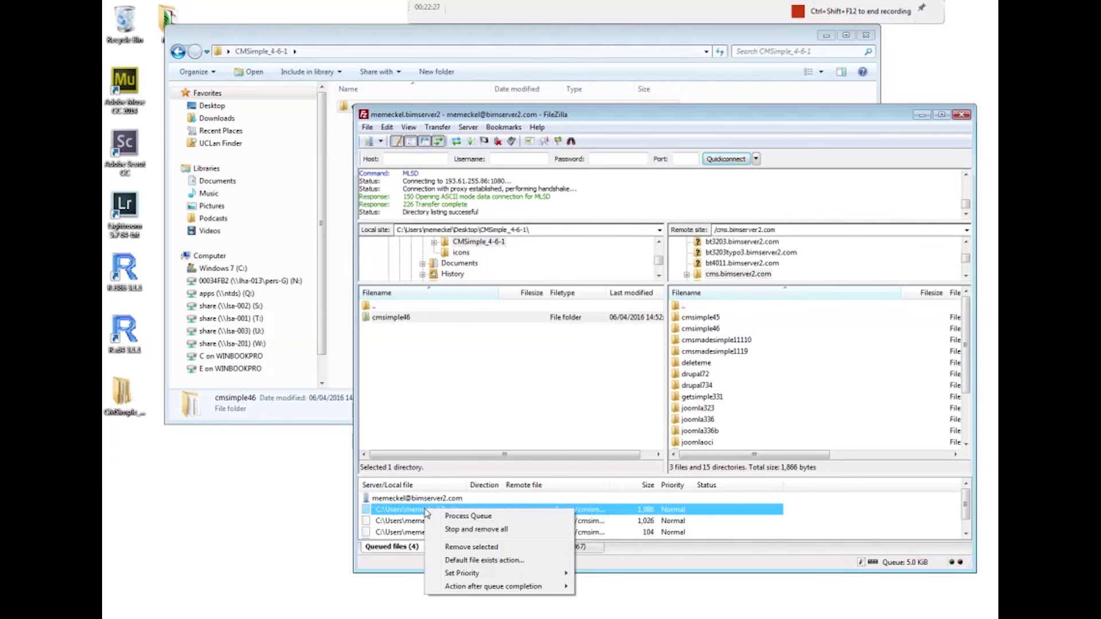
click(453, 516)
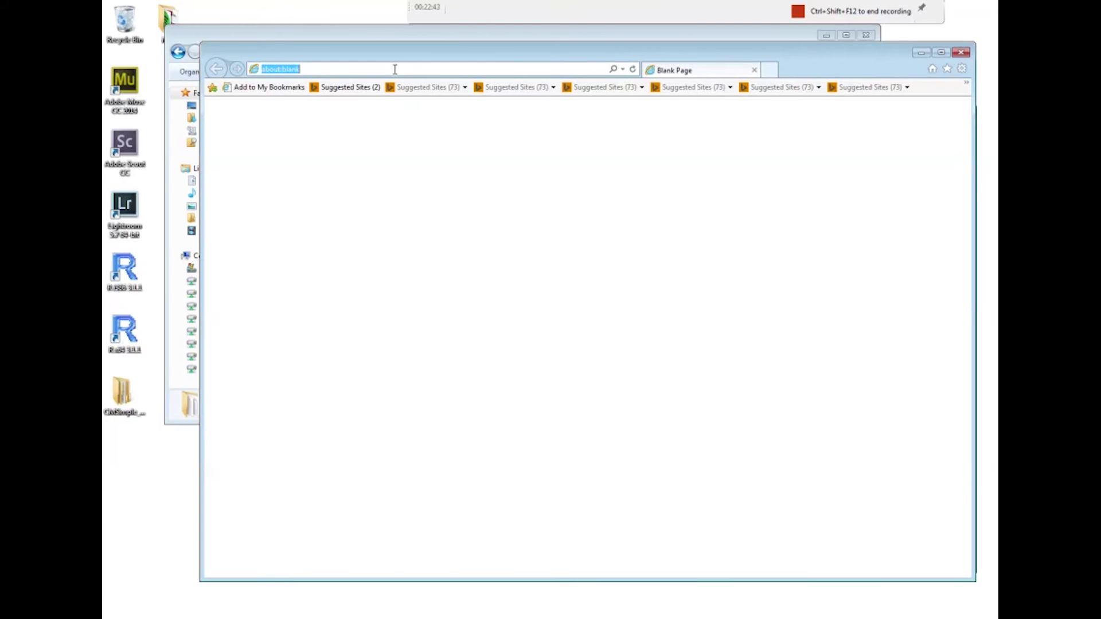
Load cms.bimserver2.com/cmsimple46 in Internet Explorer
text(cms.bimserver2.com)
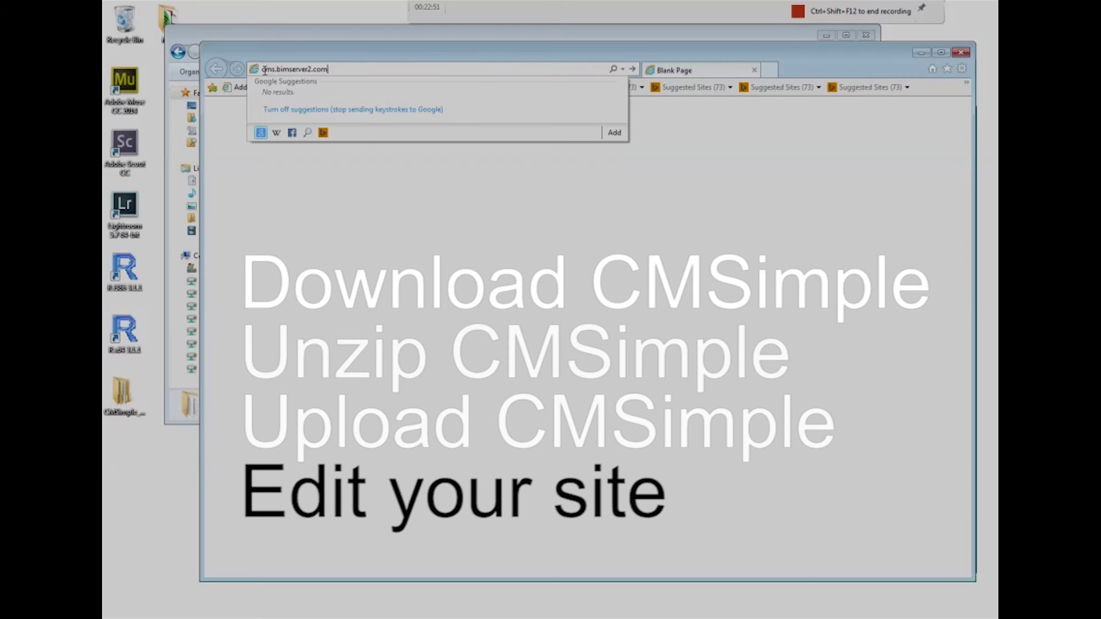
text(/cmsimp)
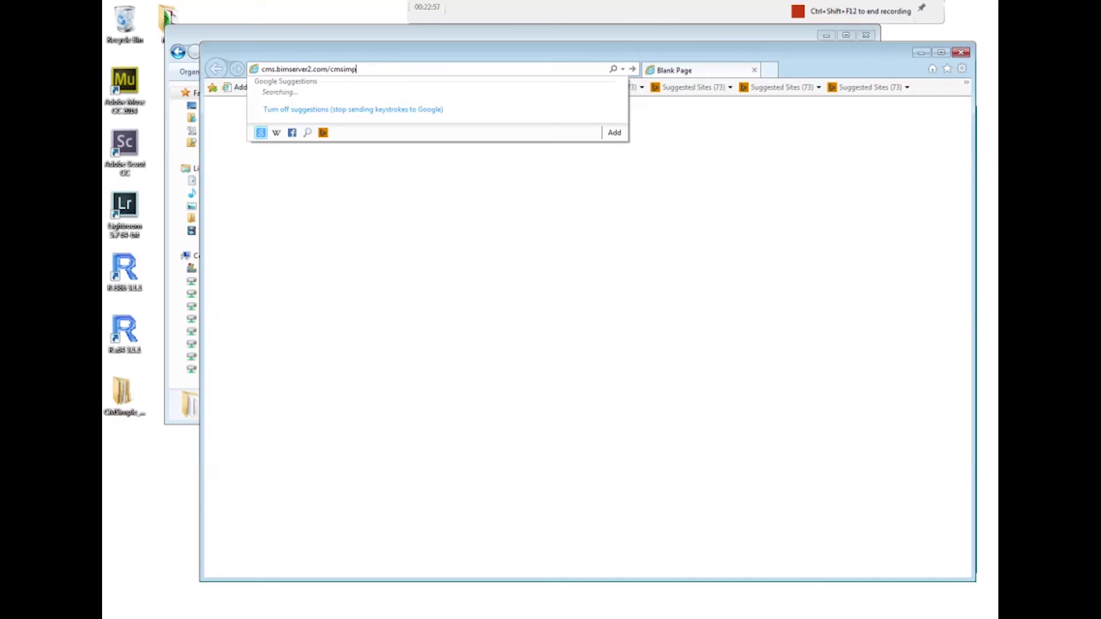
text(le46)
key(Return)
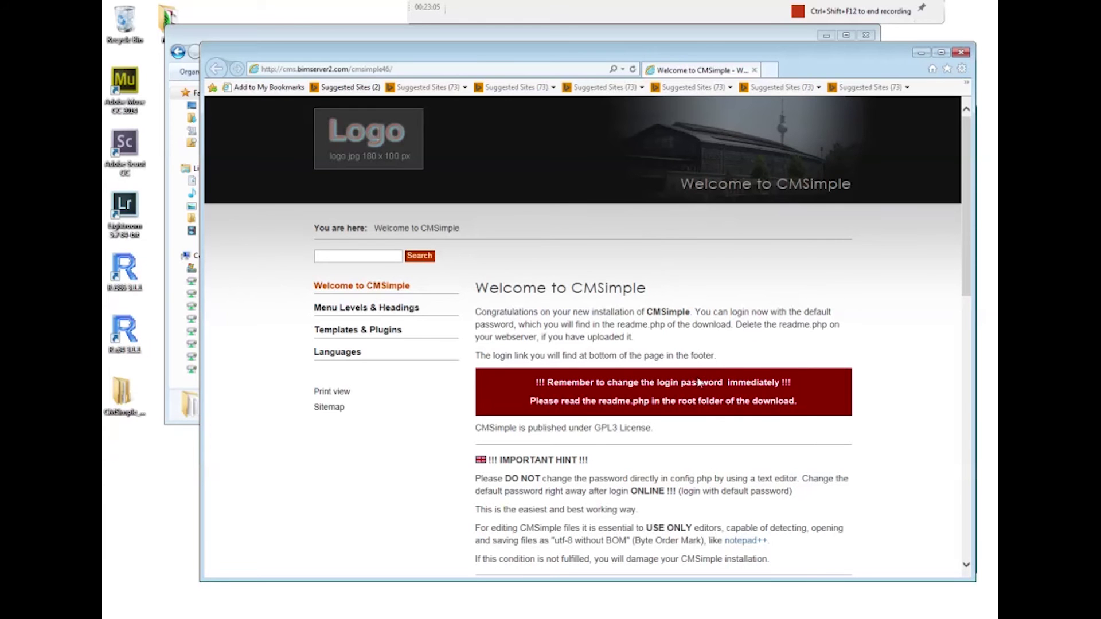
Browse the Menu Levels, Level 2, Level 3 and Templates & Plugins pages, then open the footer Login
scroll(700, 381, down, 15)
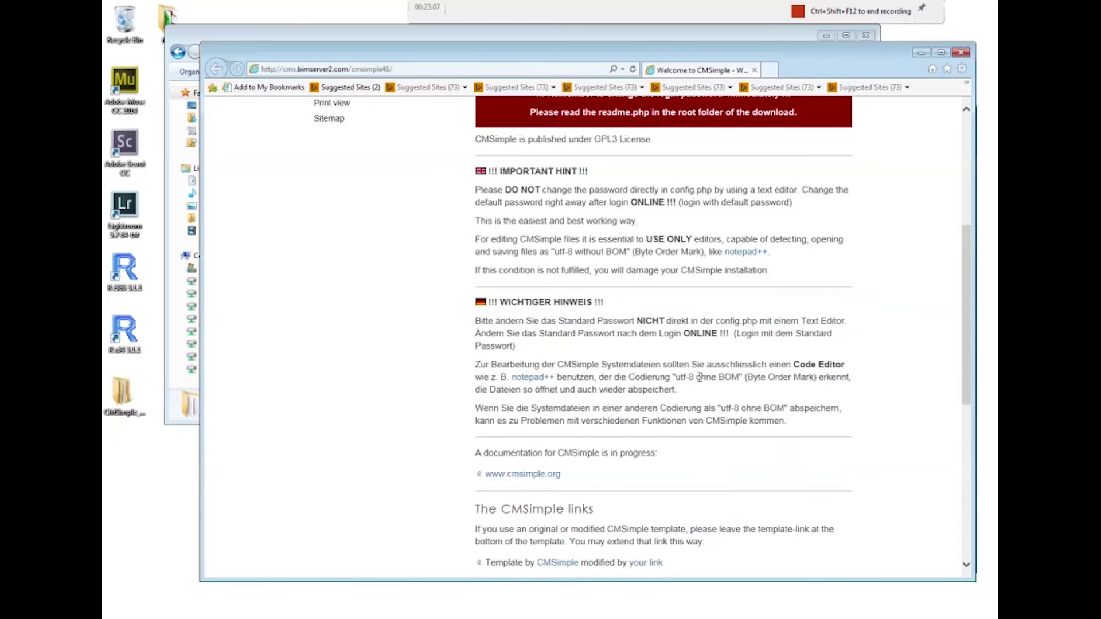
scroll(700, 381, up, 15)
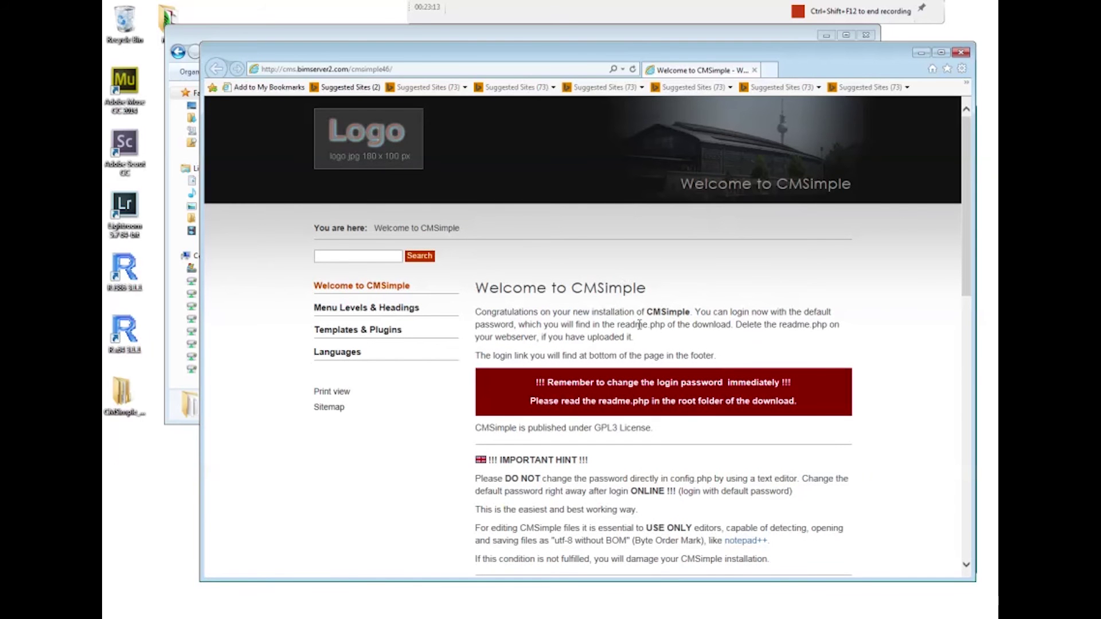
click(400, 311)
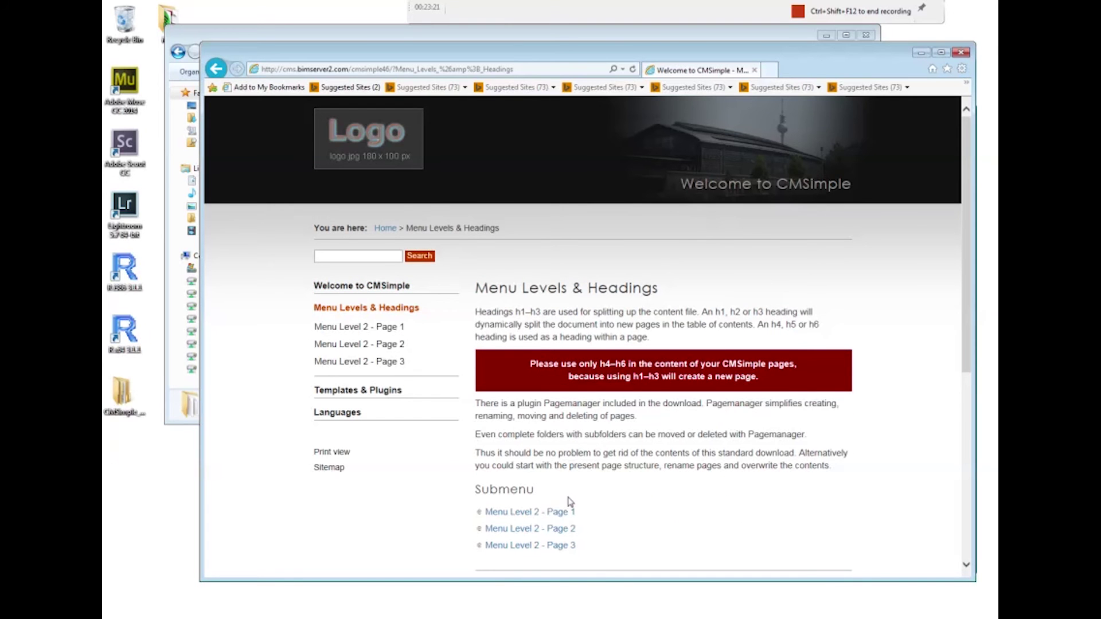
scroll(567, 502, down, 5)
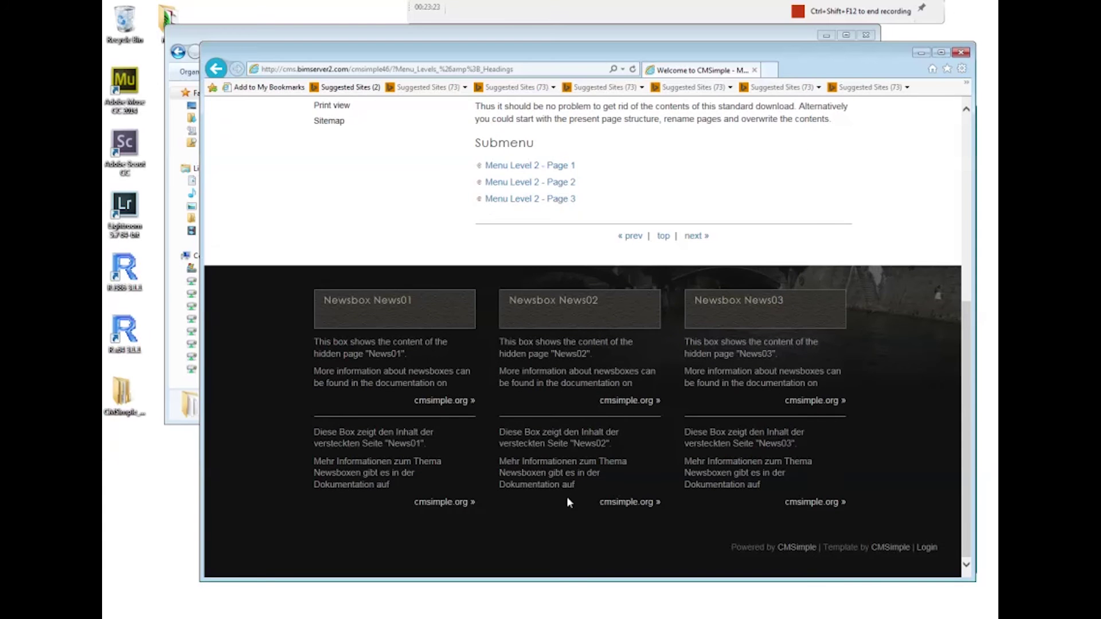
scroll(567, 496, up, 5)
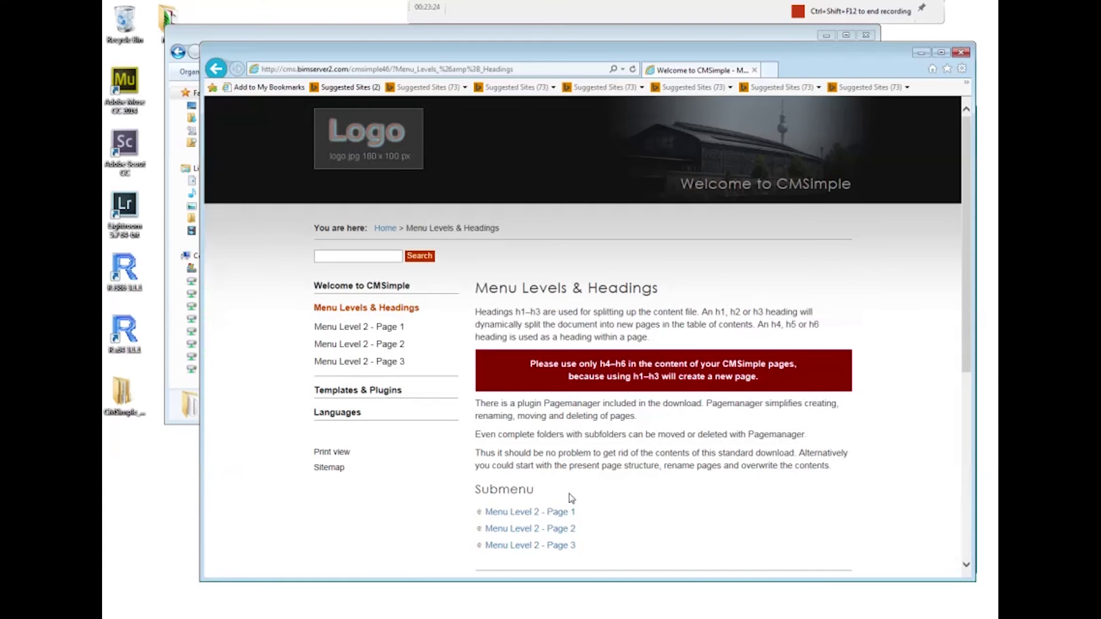
click(375, 327)
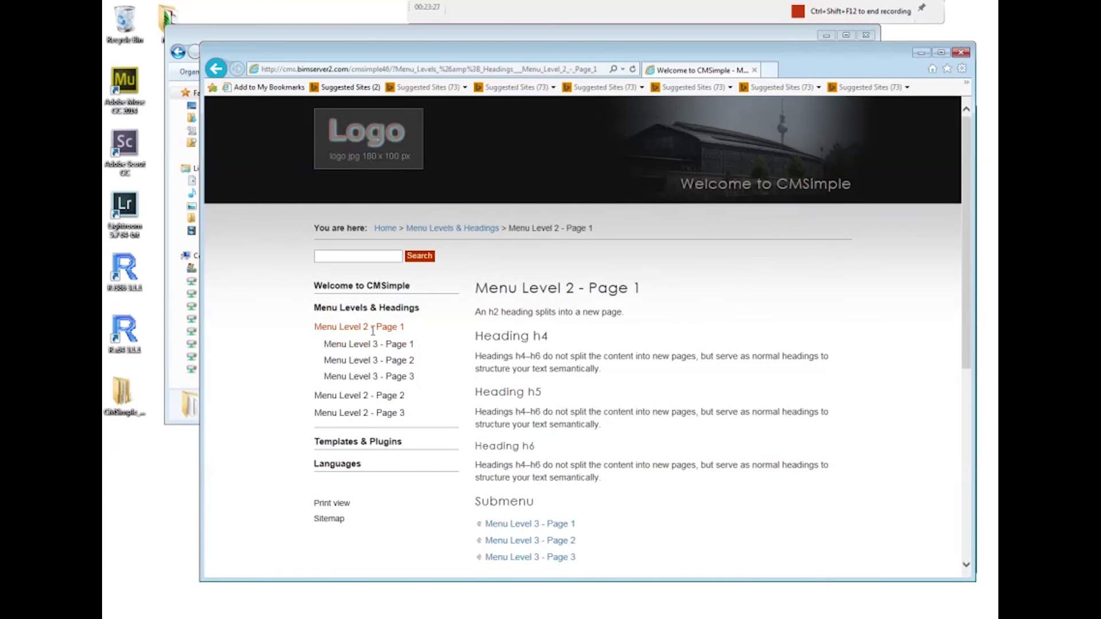
click(377, 347)
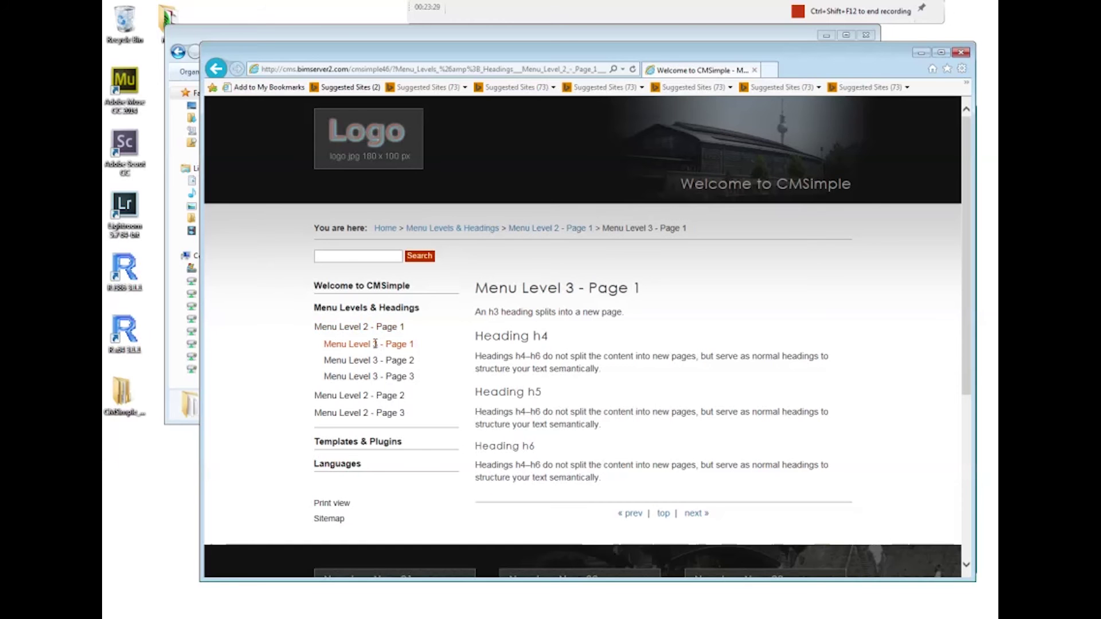
click(375, 443)
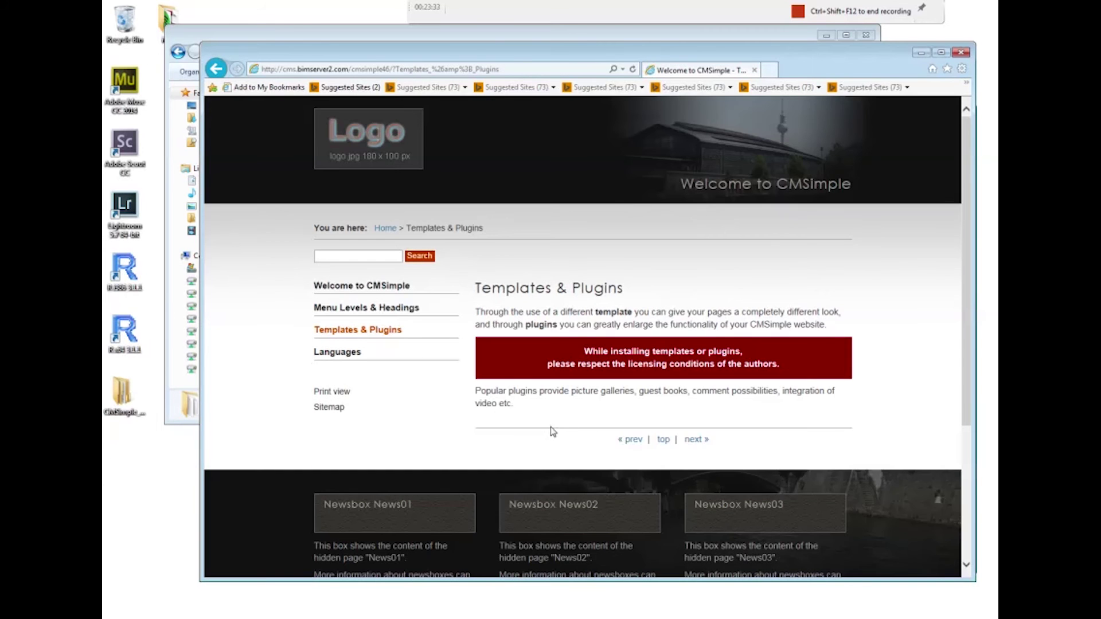
scroll(588, 425, down, 3)
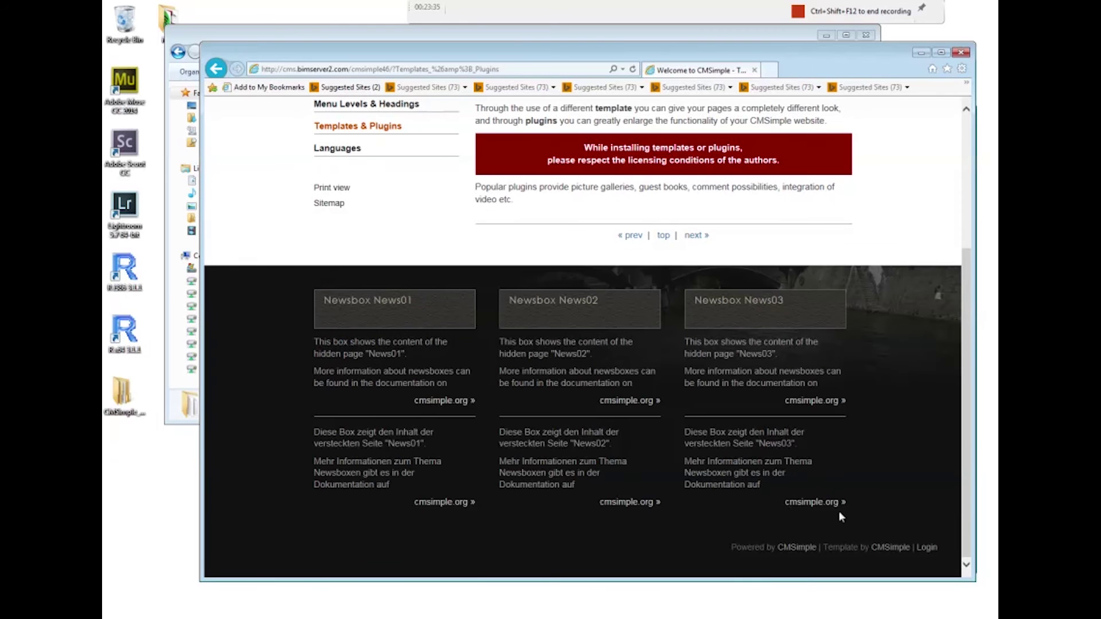
click(934, 547)
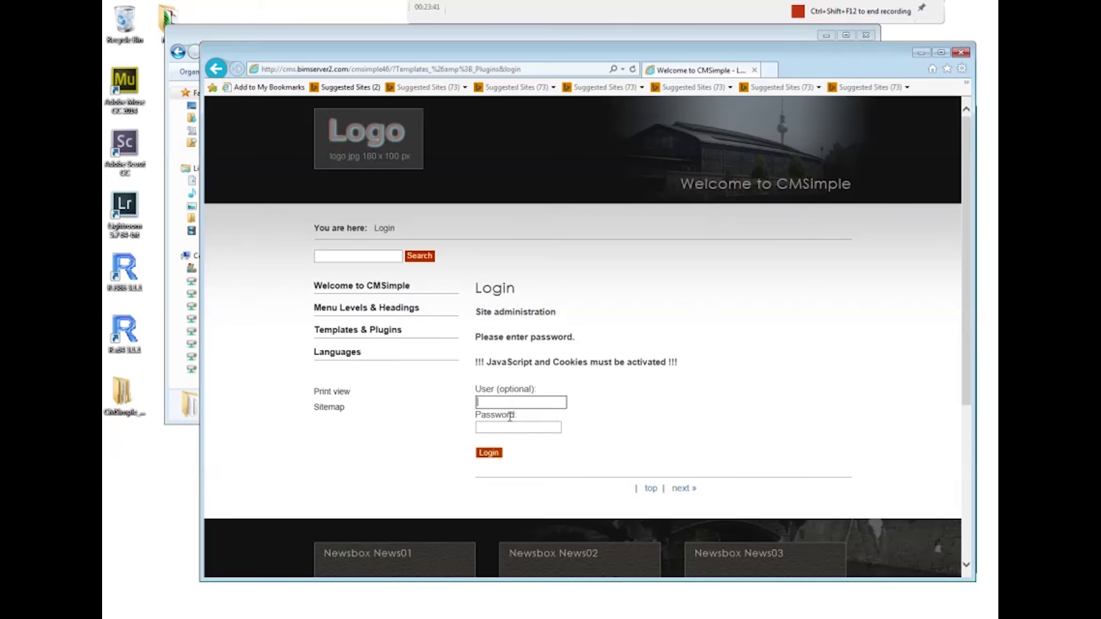
Log in to CMSimple administration with the default password
text(test)
click(488, 453)
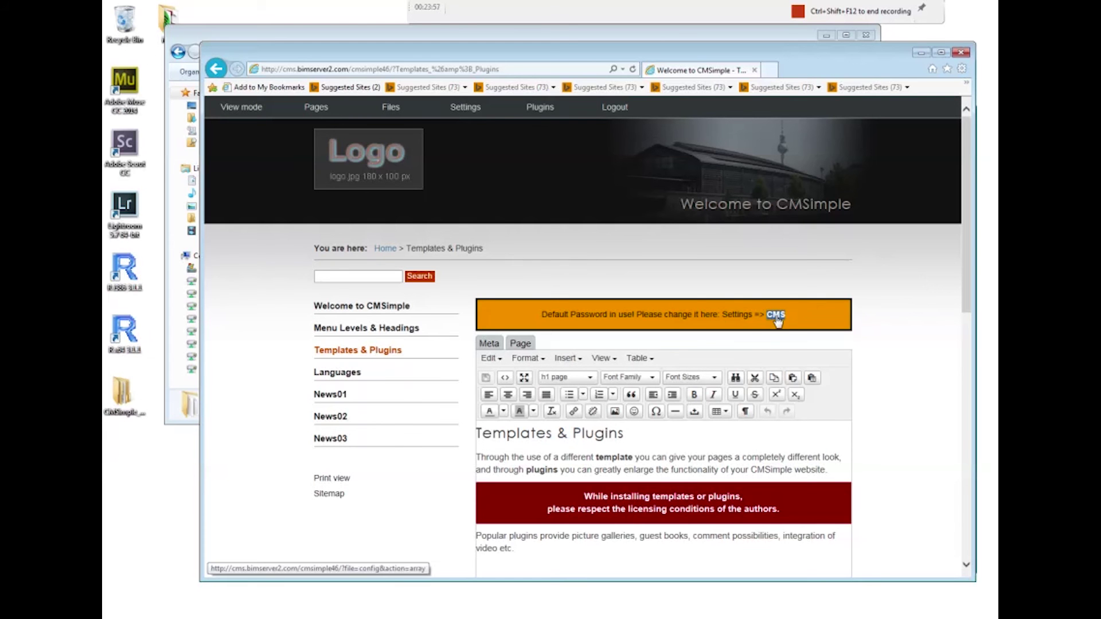
In the CMS configuration, replace the admin password with a new one
click(776, 314)
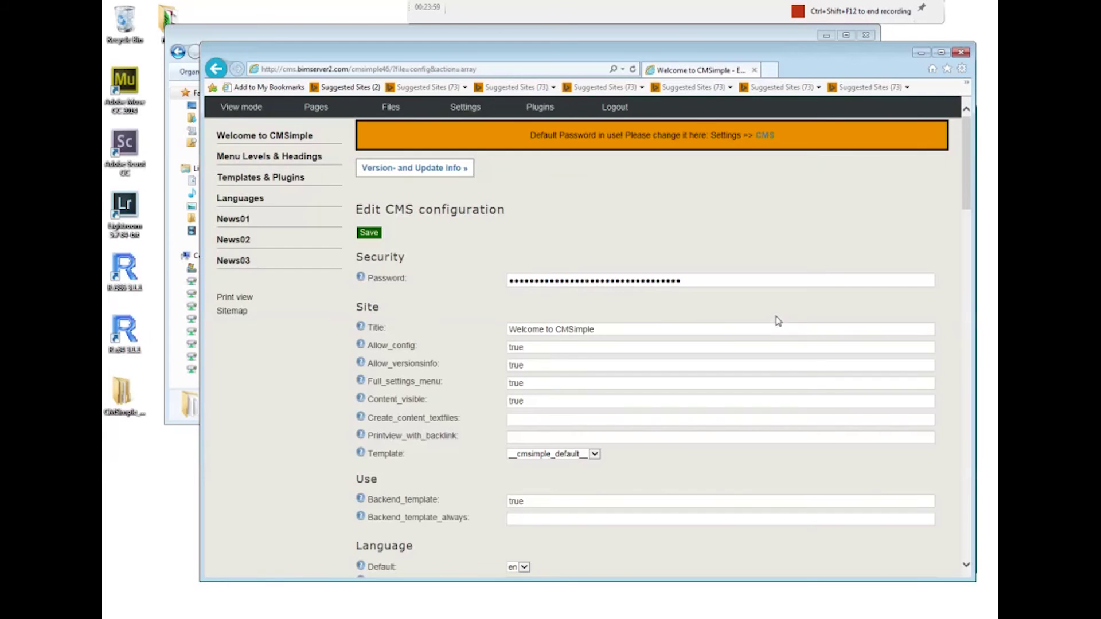
drag(697, 281, 475, 289)
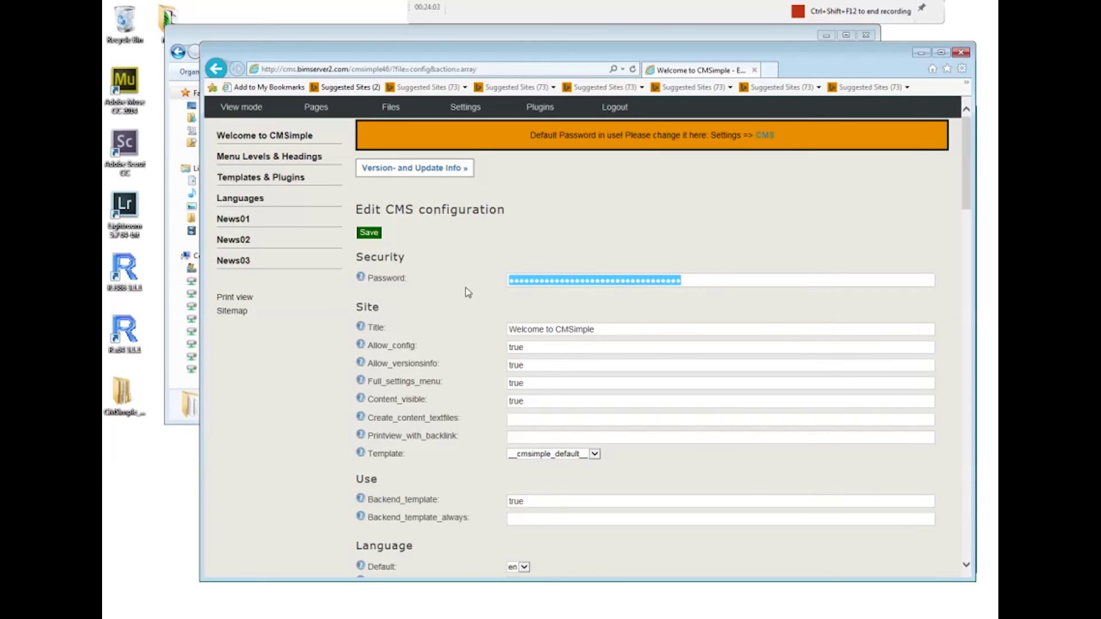
text(ad)
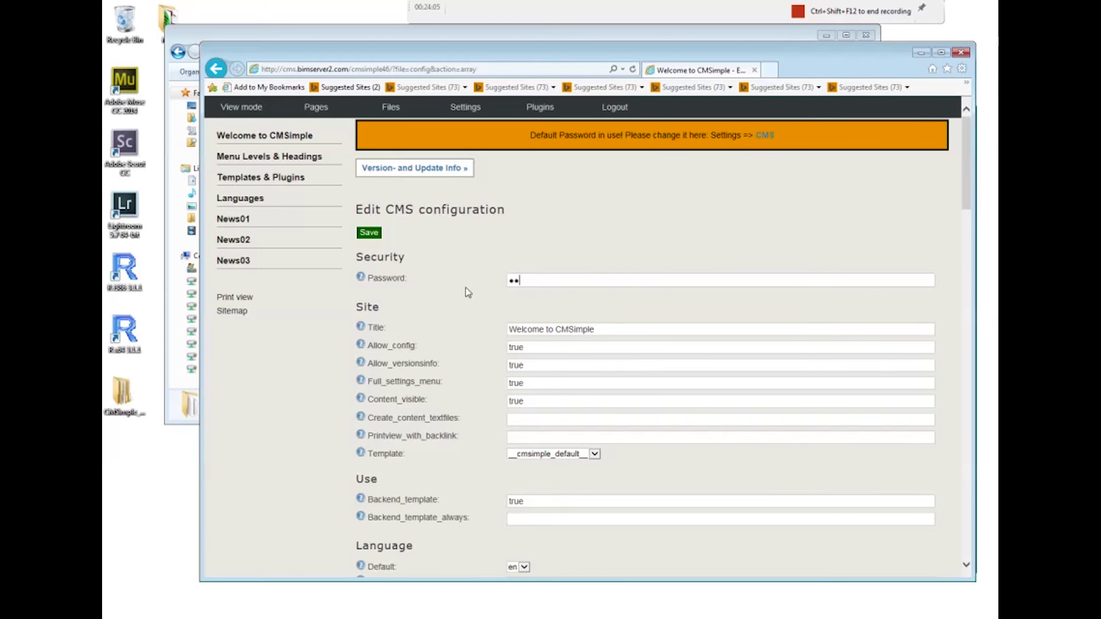
text(min1234)
Change the site title to include the owner's name before CMSimple, and save the configuration
drag(610, 333, 555, 330)
text(Matt's)
key(BackSpace)
key(BackSpace)
key(BackSpace)
text('s CMSimple)
click(379, 234)
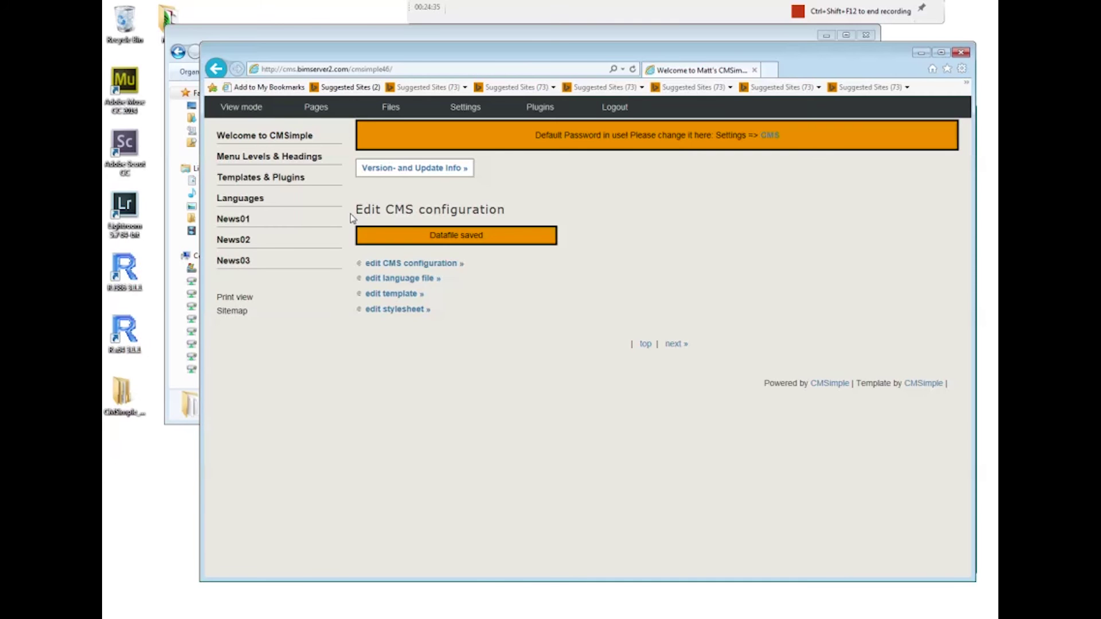
View the public site with its new title, then log back in using the new password
click(248, 108)
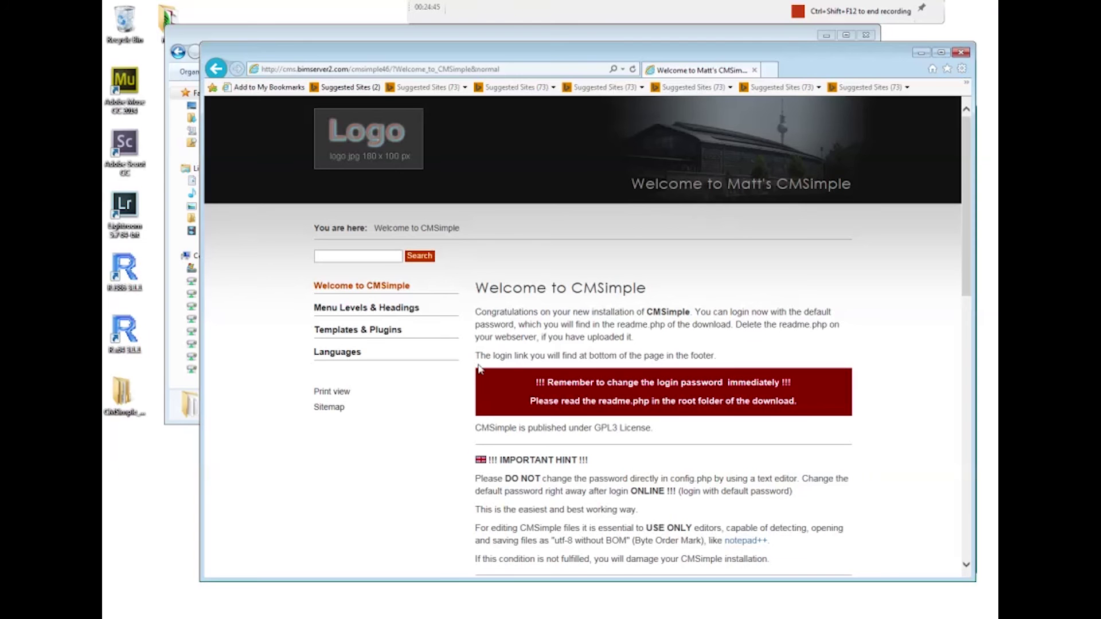
scroll(538, 373, down, 15)
click(927, 548)
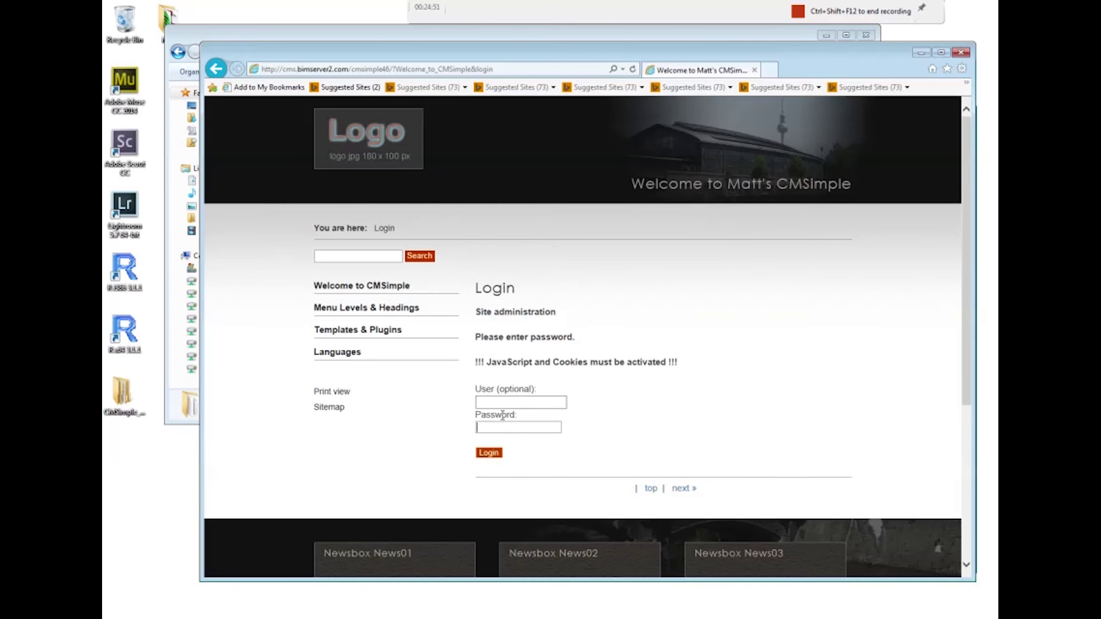
text(*******)
key(Return)
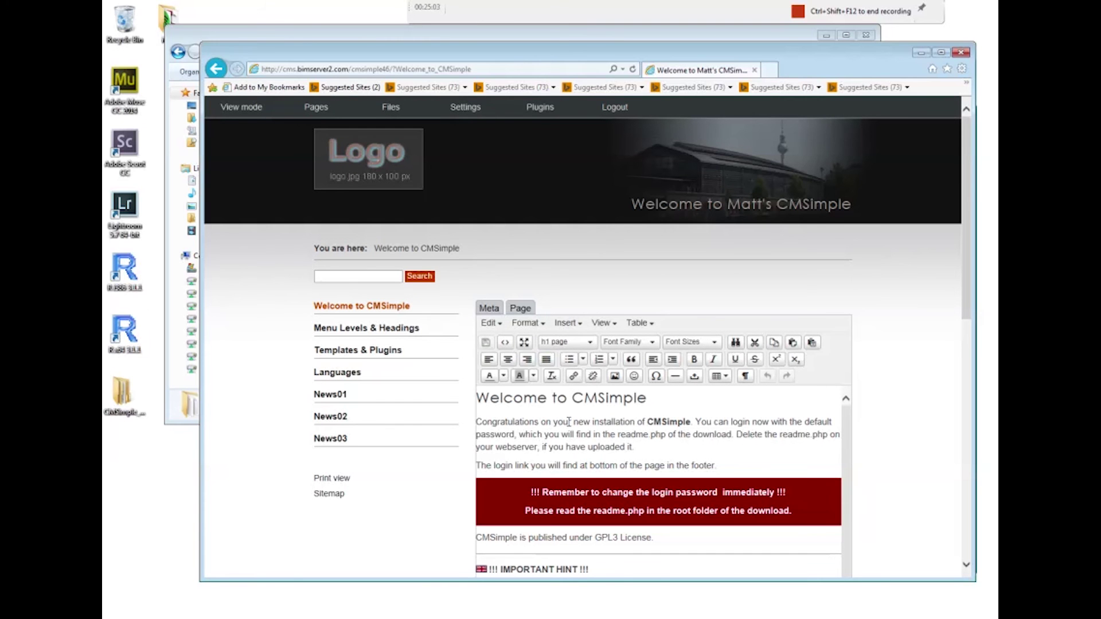
Apply bold to the word 'Delete' in the Welcome page's opening paragraph
drag(965, 305, 973, 386)
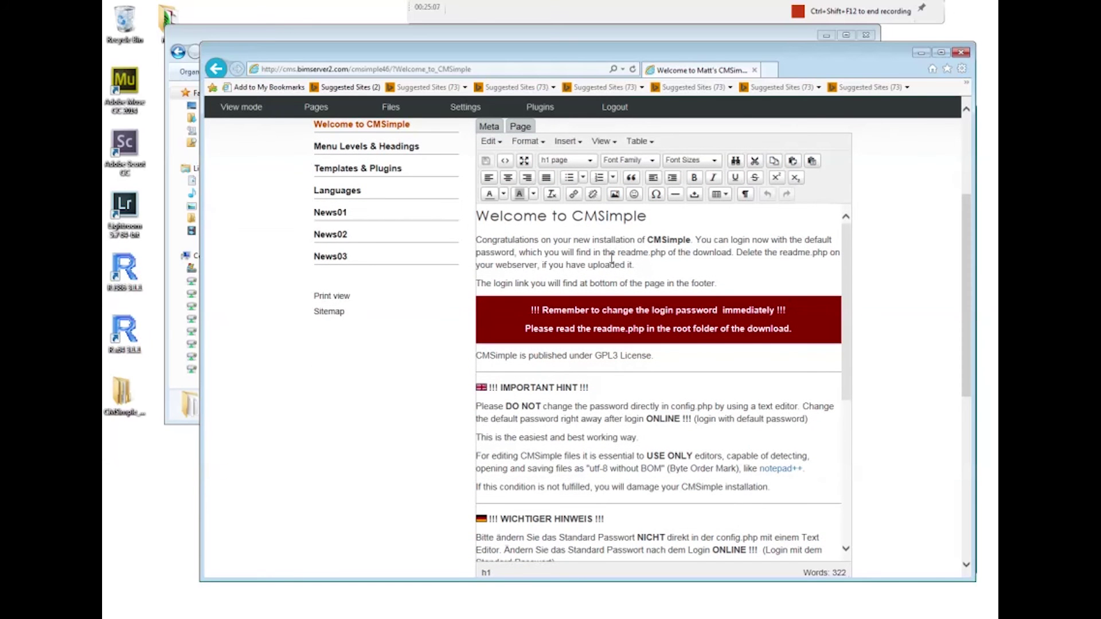
click(753, 252)
drag(763, 253, 738, 256)
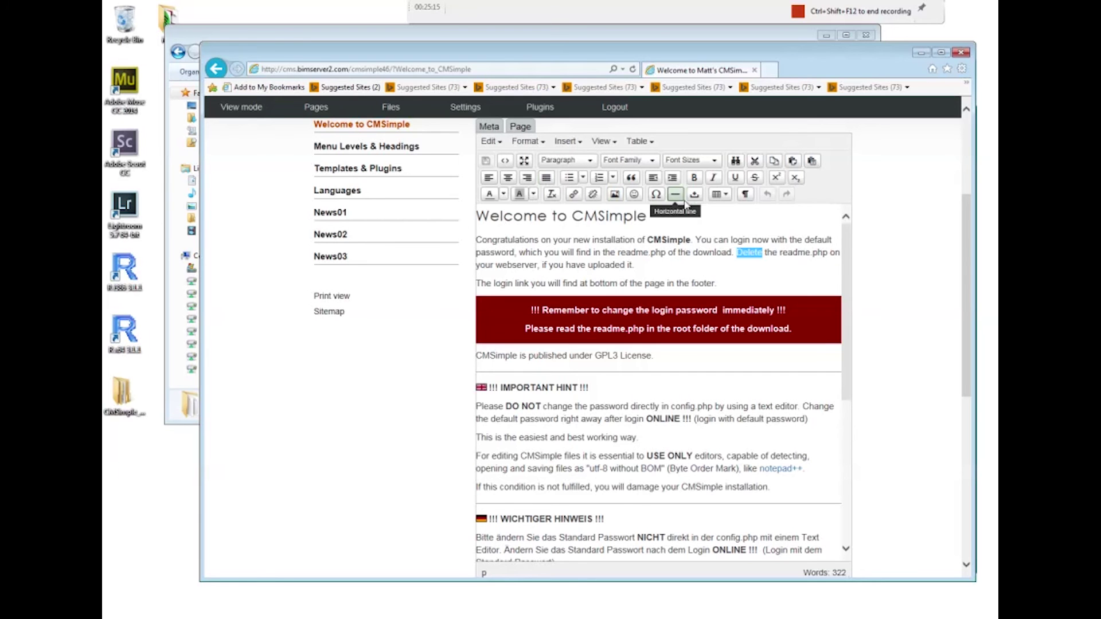
click(694, 177)
click(757, 264)
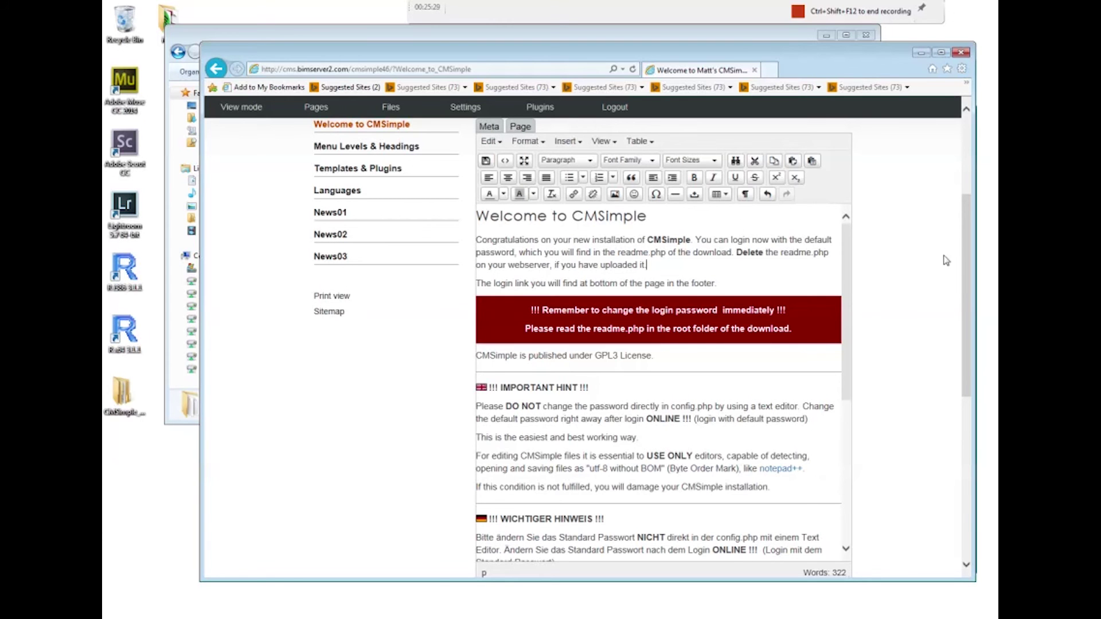
scroll(968, 270, up, 3)
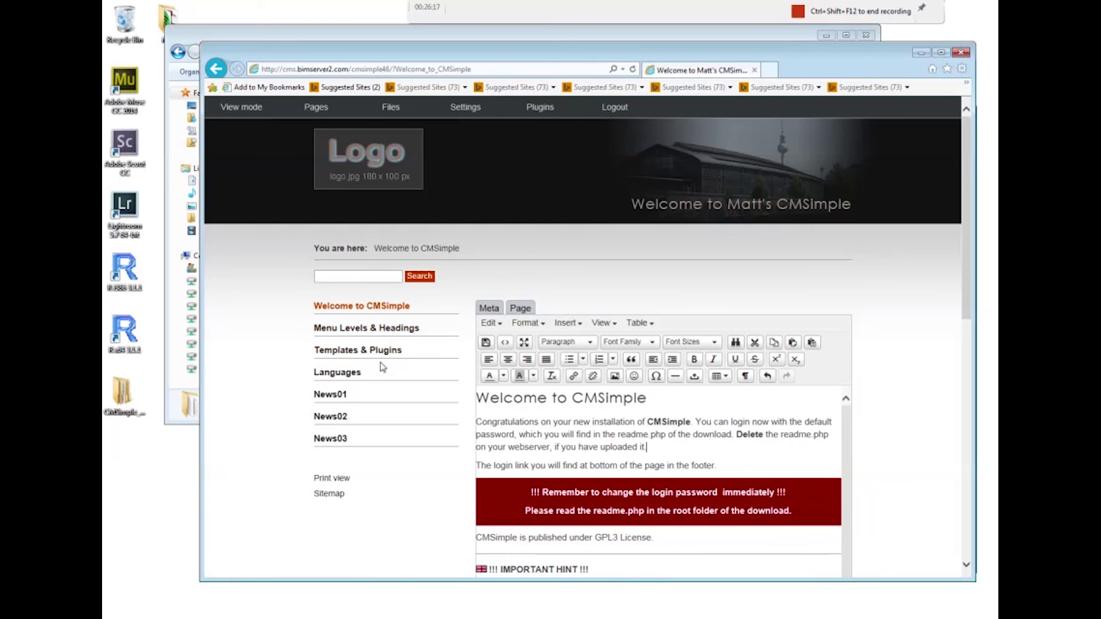
Save the Welcome page with the bold 'Delete' and view the published result
click(401, 331)
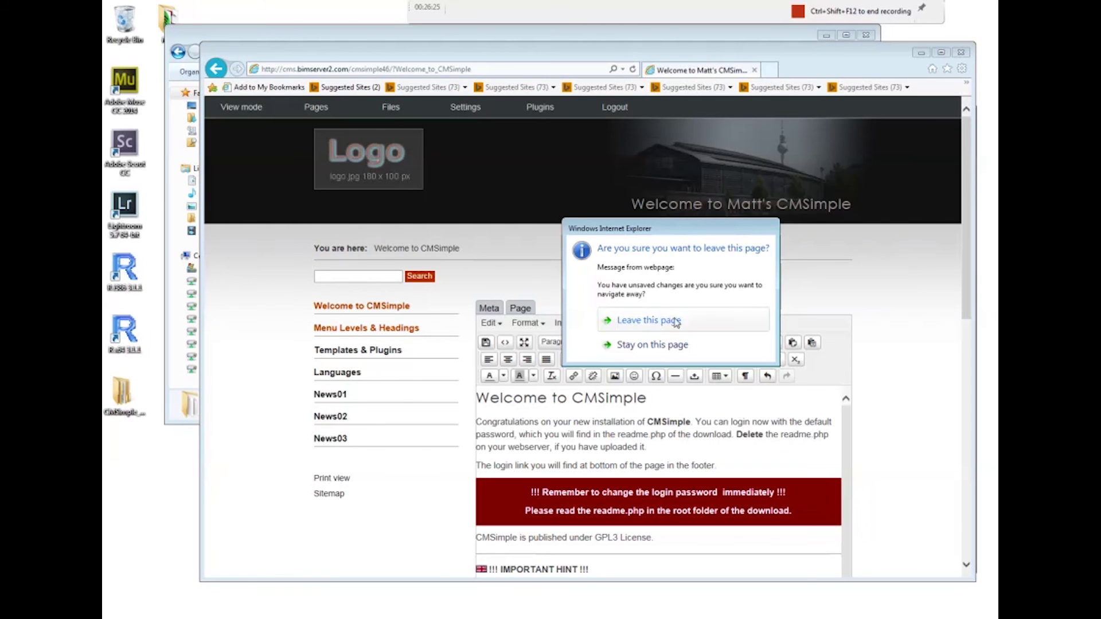
click(656, 346)
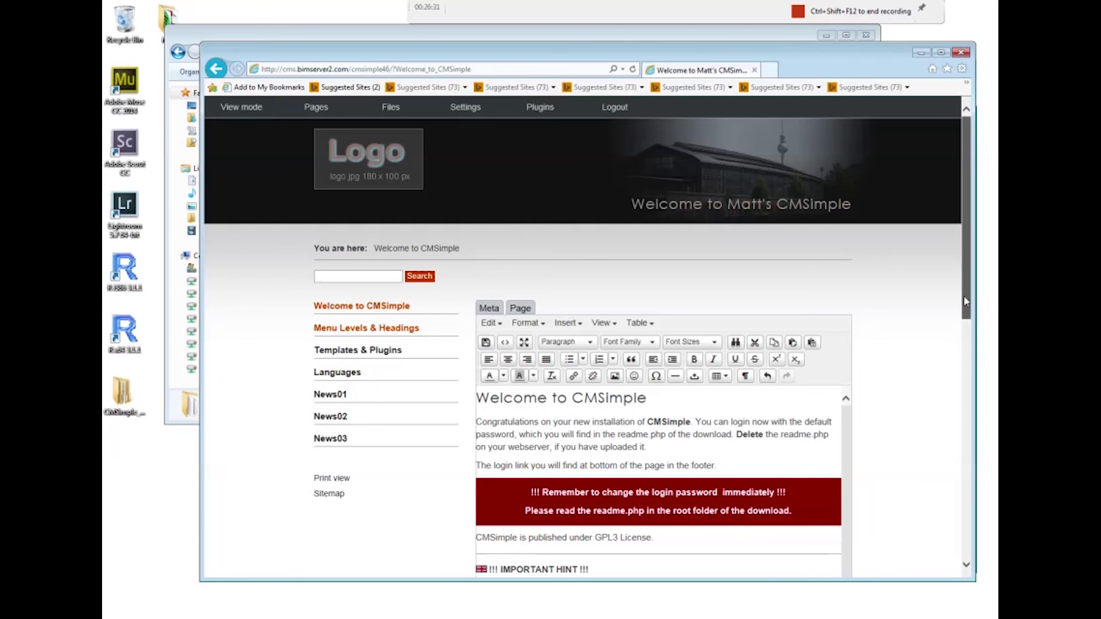
scroll(958, 313, down, 15)
scroll(689, 344, up, 14)
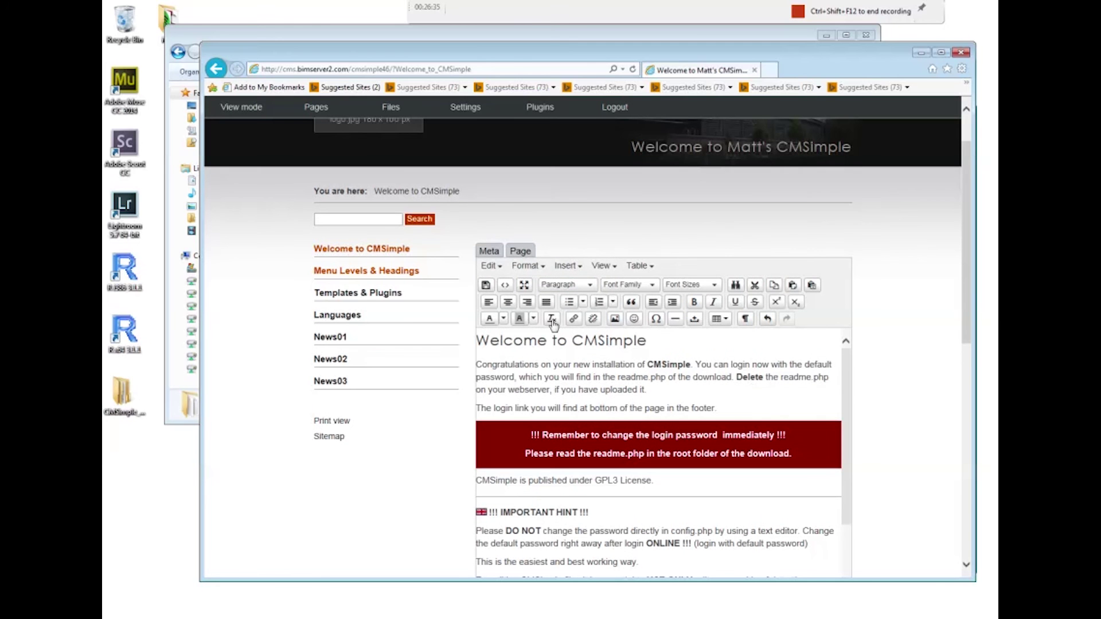
click(486, 285)
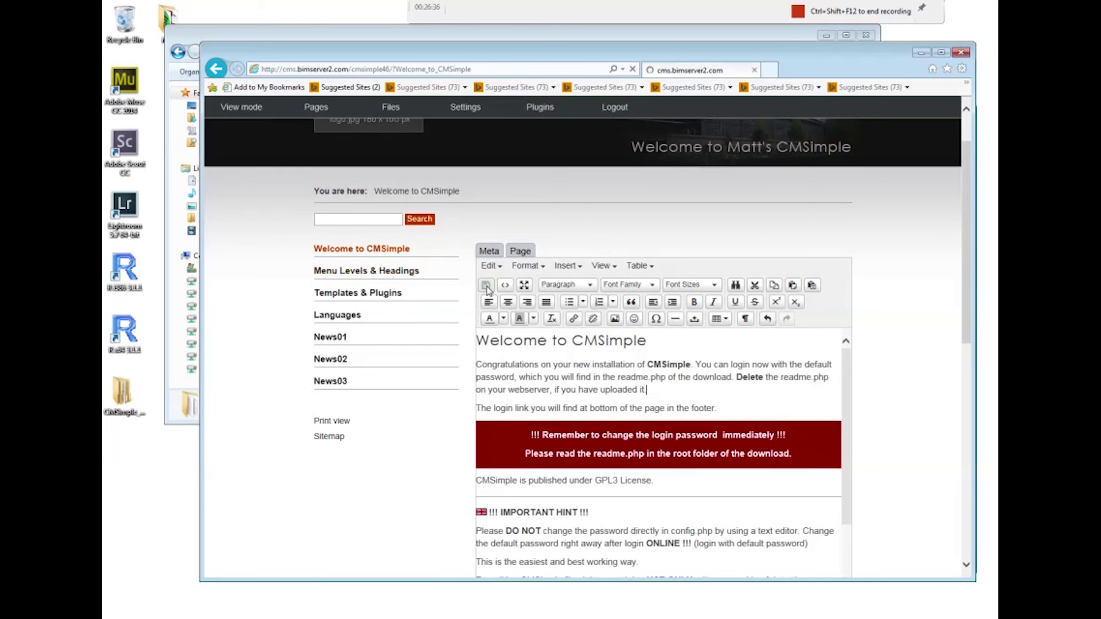
click(236, 109)
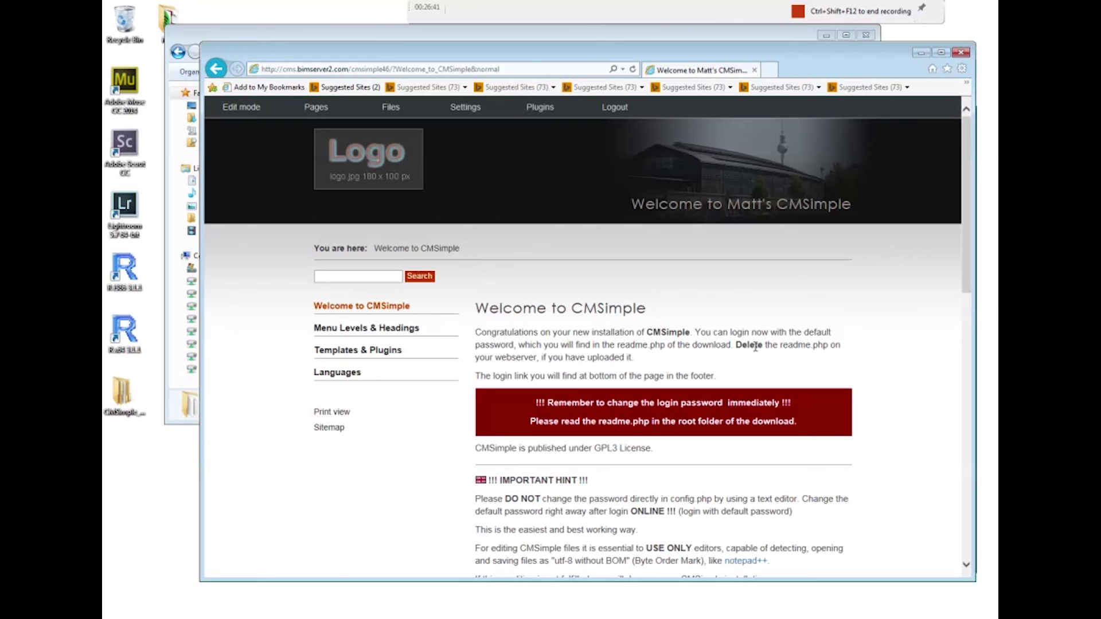
Confirm Menu Level 2 - Page 1 is an h2 page, then return to editing Welcome to CMSimple
click(400, 329)
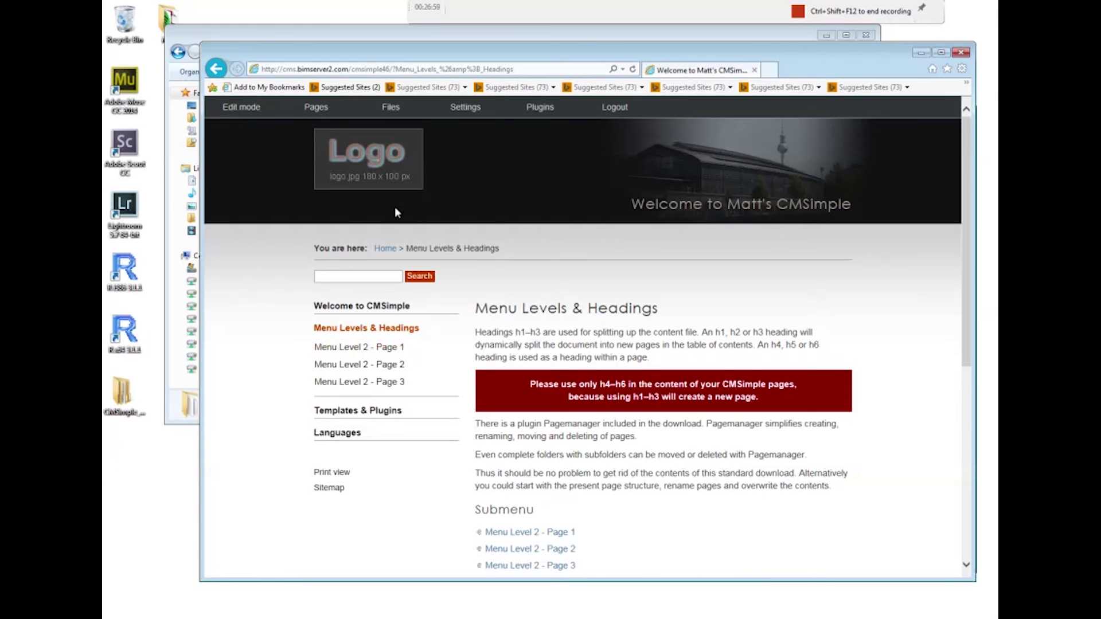
click(257, 113)
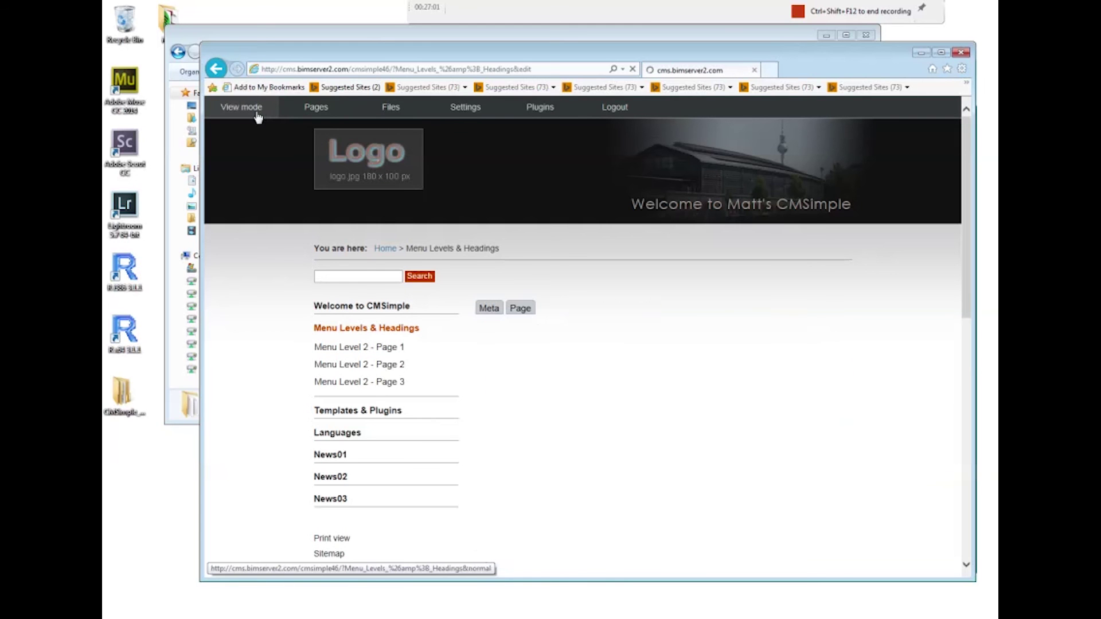
click(389, 350)
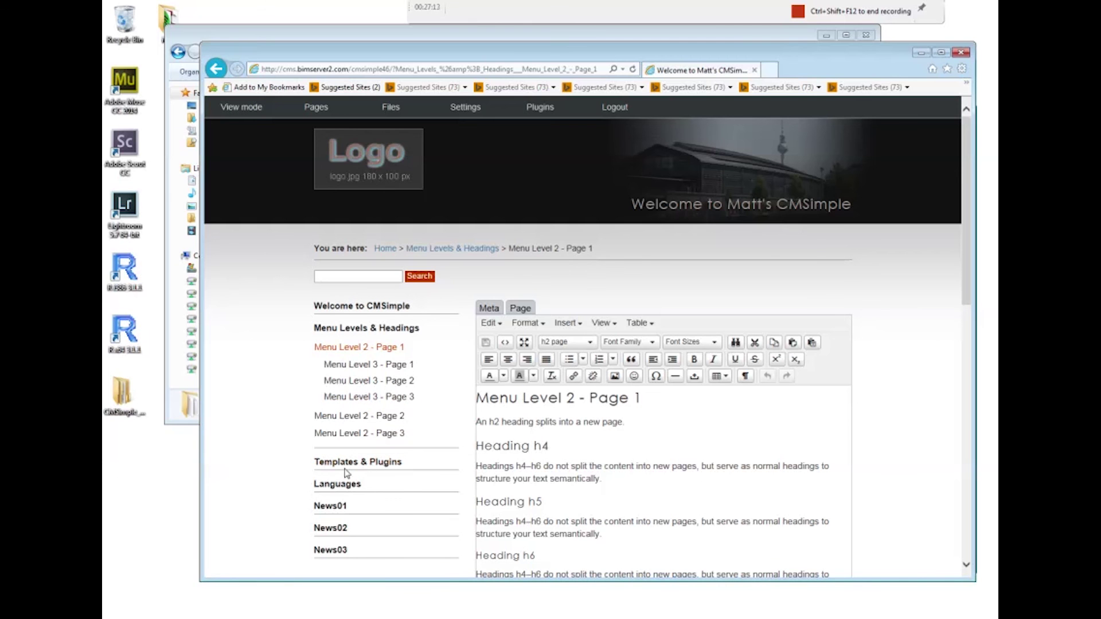
click(370, 305)
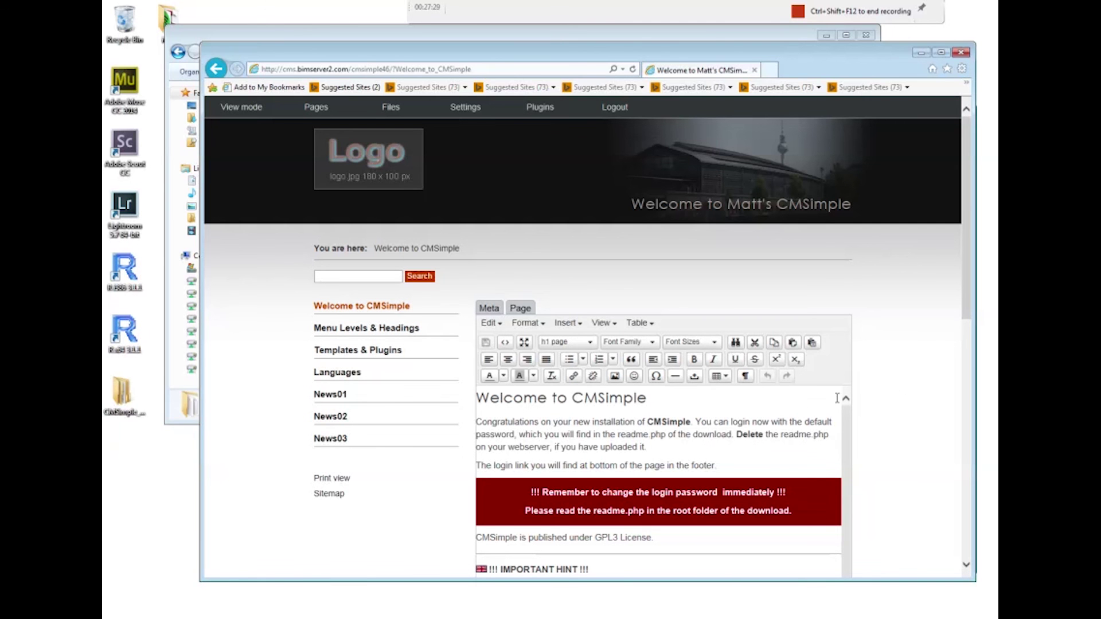
Add a 'Selling cakes' line and the sentence 'We are selling nice cakes.' at the page's end
drag(968, 317, 971, 389)
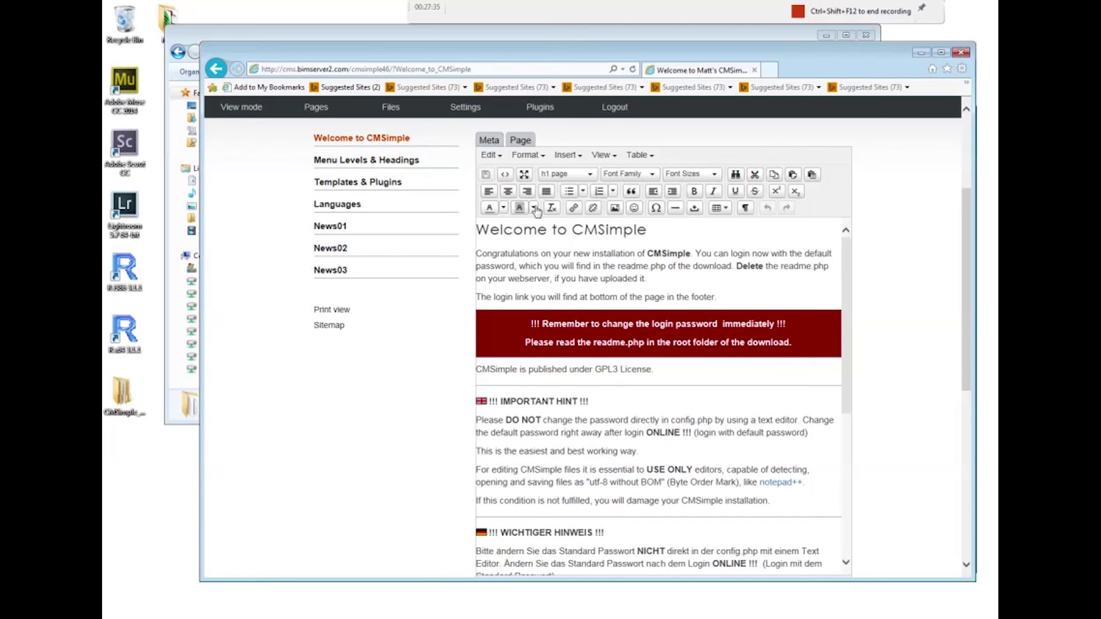
drag(845, 266, 826, 487)
drag(970, 367, 968, 423)
click(717, 440)
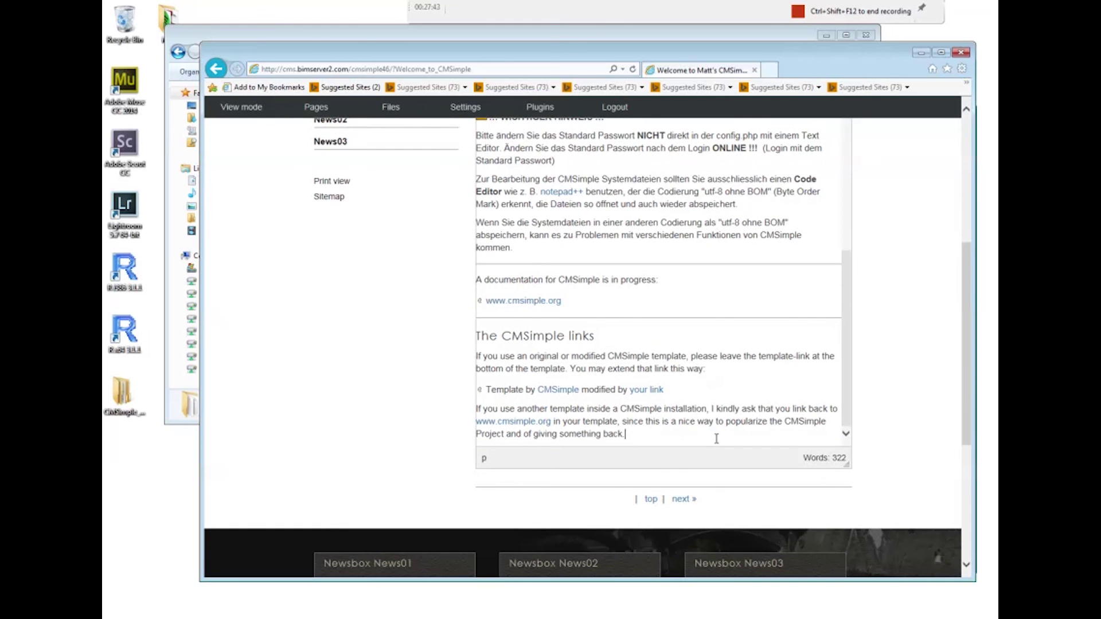
key(Return)
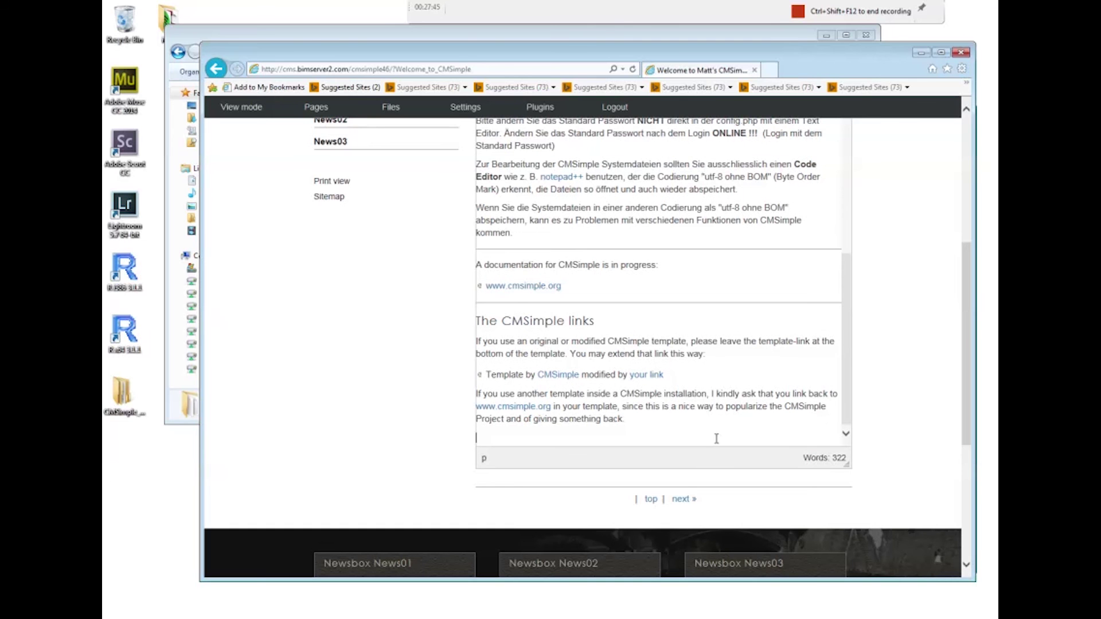
text(Selling cakes)
key(Return)
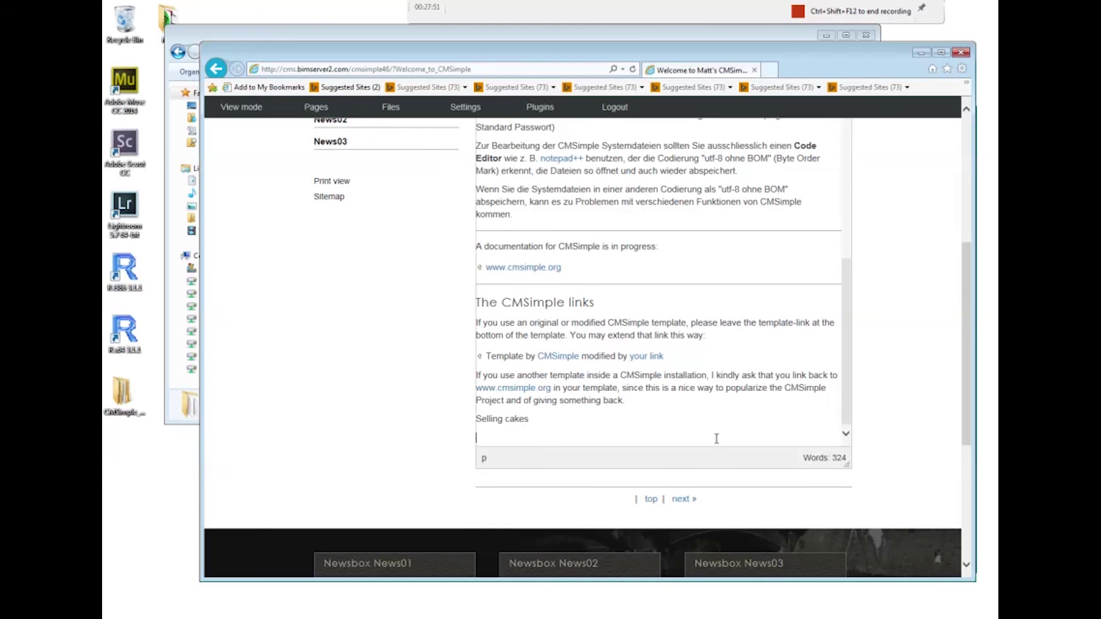
text(We are sele)
key(BackSpace)
key(BackSpace)
text(lling nice cakes.)
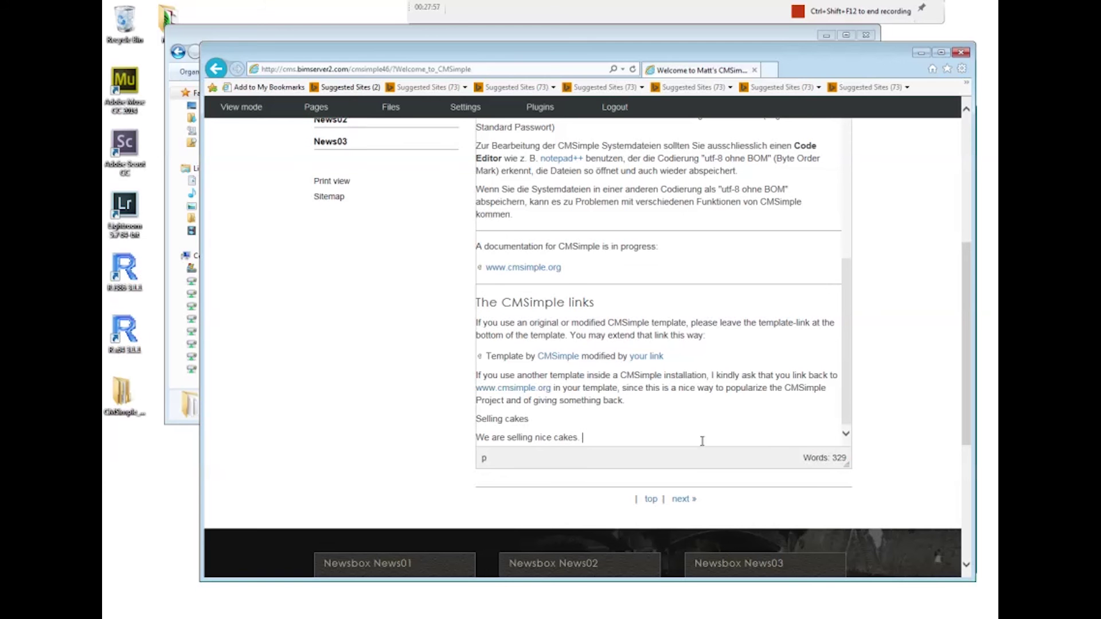
Format 'Selling cakes' as an h1 page heading and save the page
drag(528, 419, 468, 423)
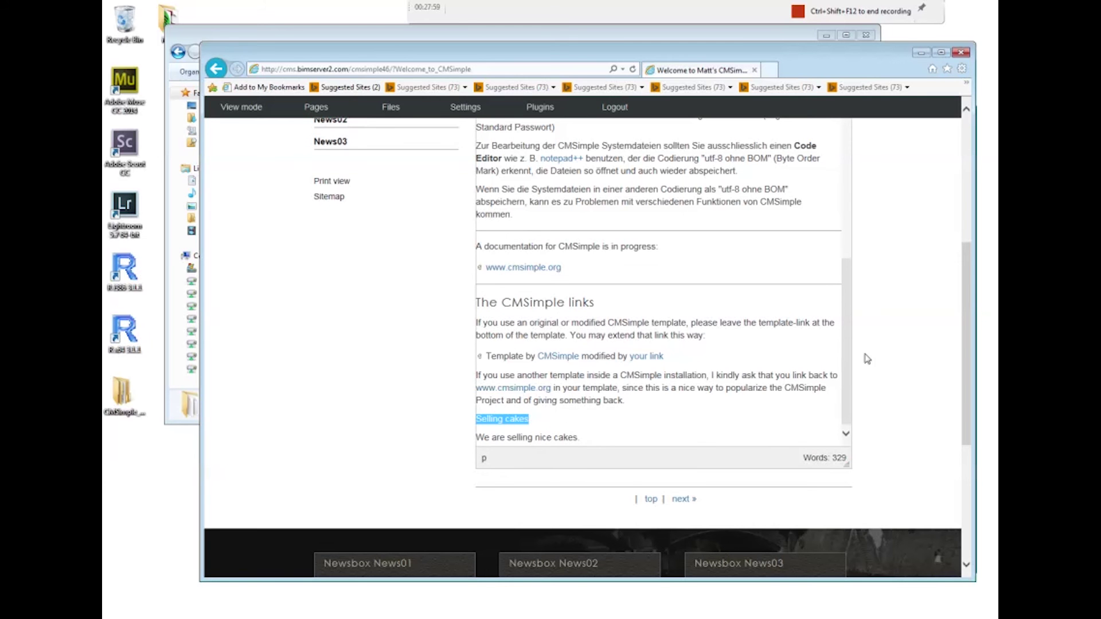
drag(965, 308, 725, 232)
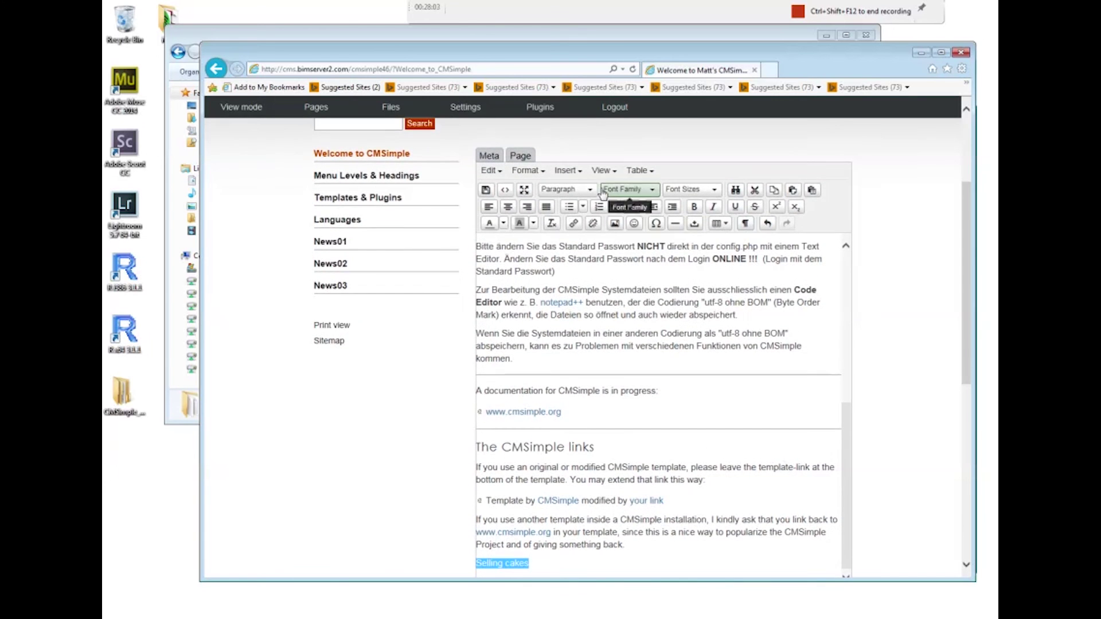
click(568, 189)
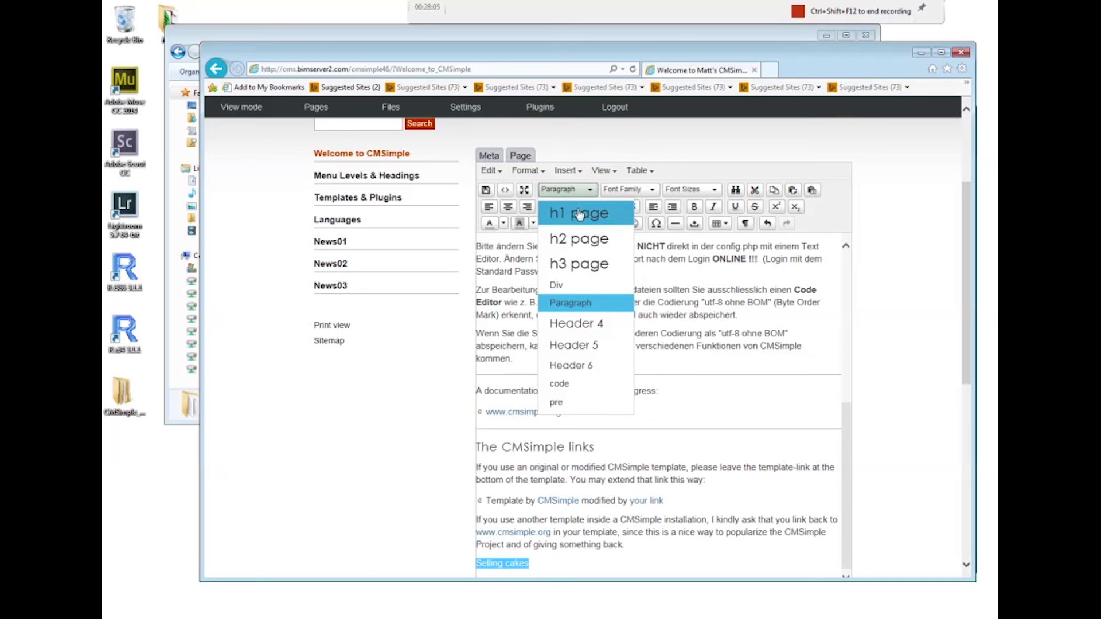
click(579, 213)
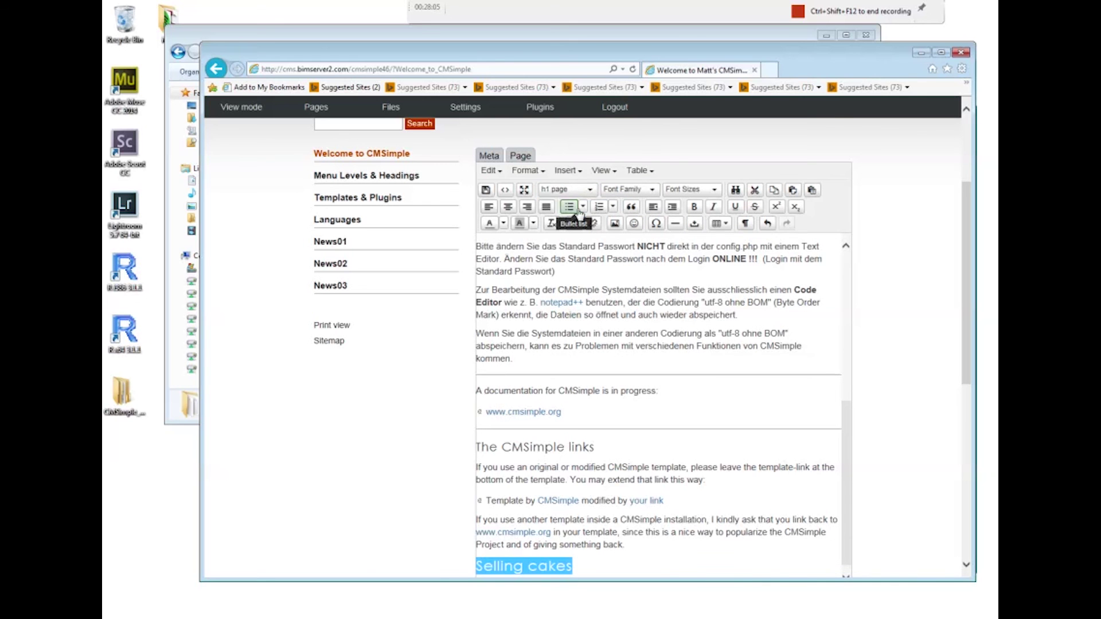
click(486, 191)
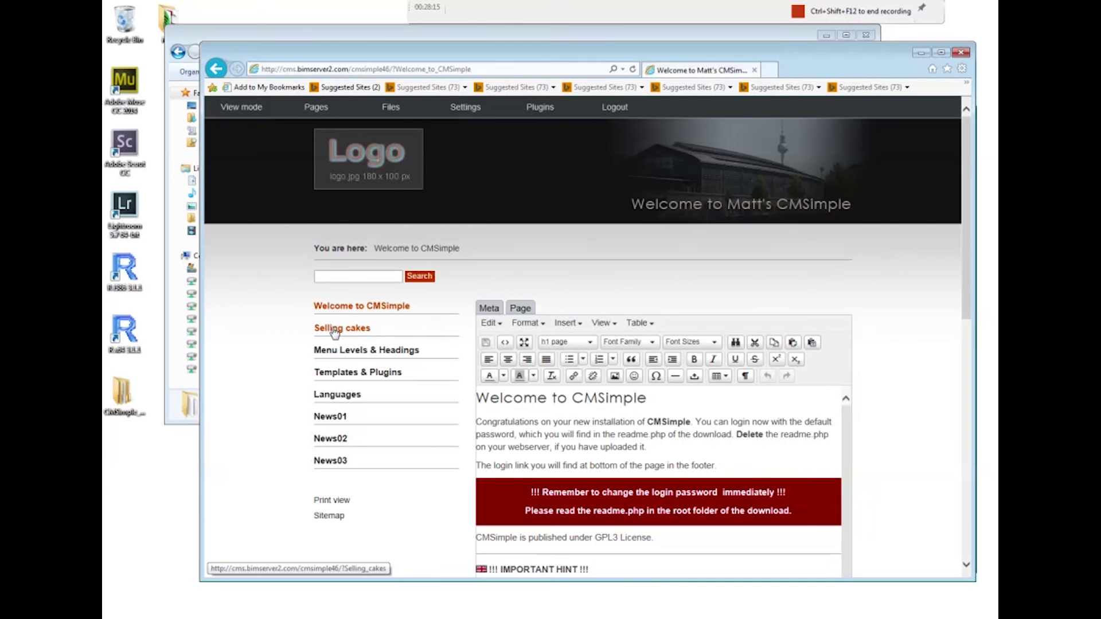
On Selling cakes, add lines 'Cream cakes', 'Special offer', 'Fruity cakes' and 'healthy, healthy (not really)'
click(335, 329)
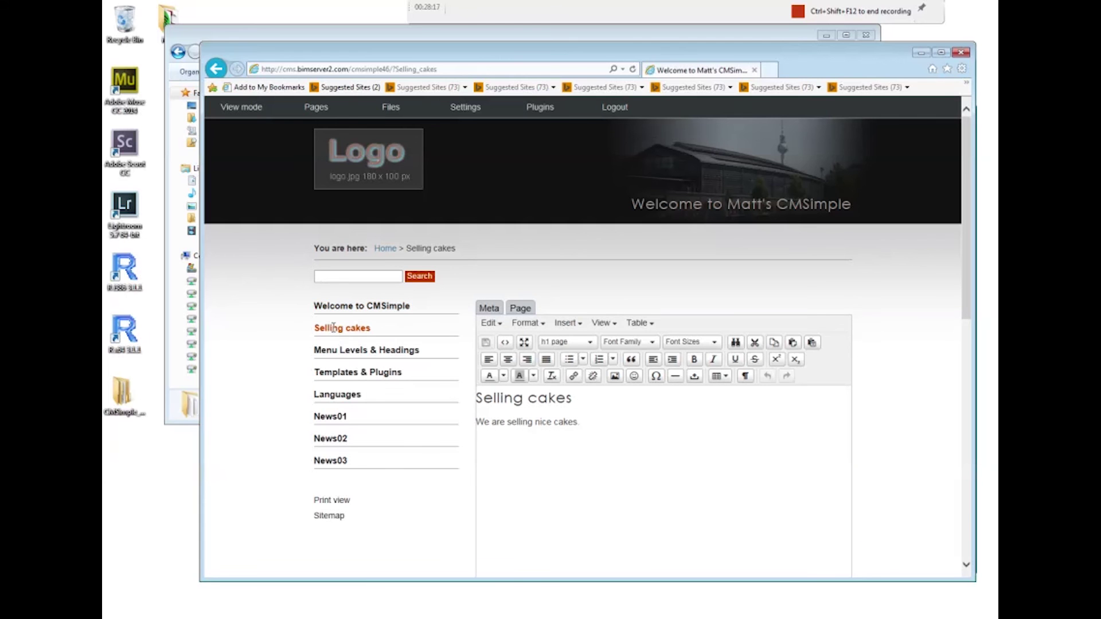
click(595, 425)
key(Return)
text(cream cakes )
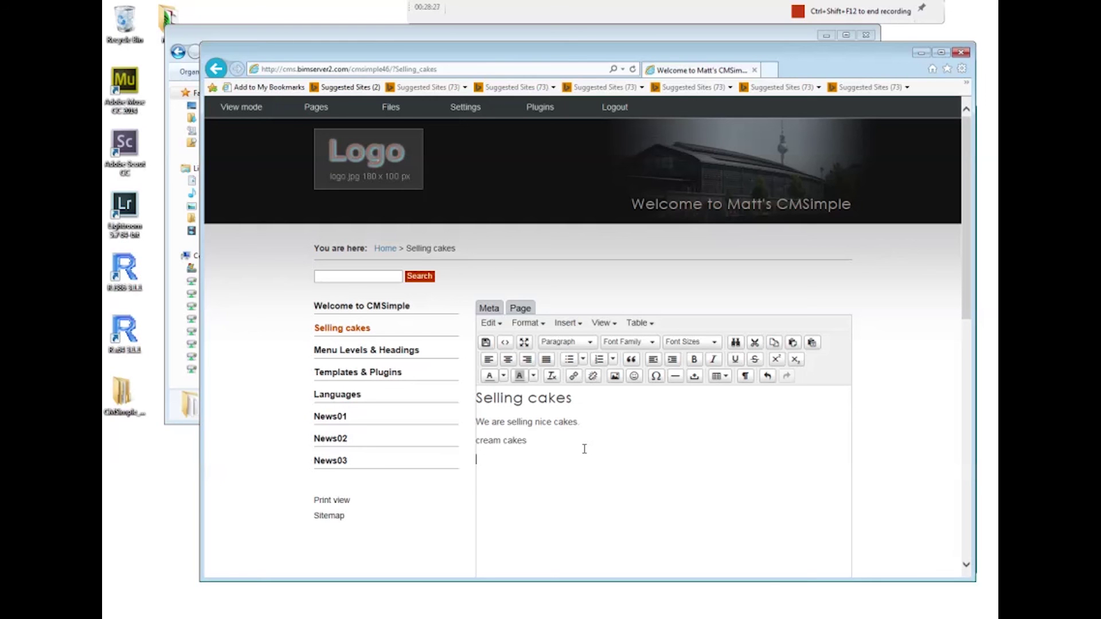
text(Special offer)
double_click(476, 439)
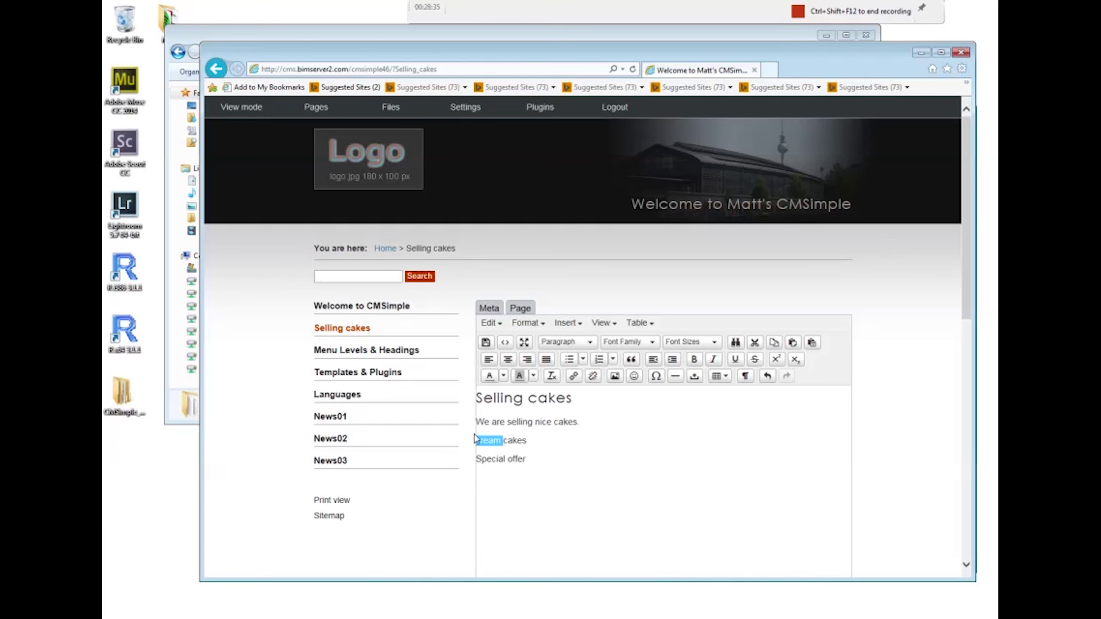
text(Cream)
click(529, 459)
text(Fruit)
text(y cakes )
text(hea)
text(lthy, he)
text(althy (not really)
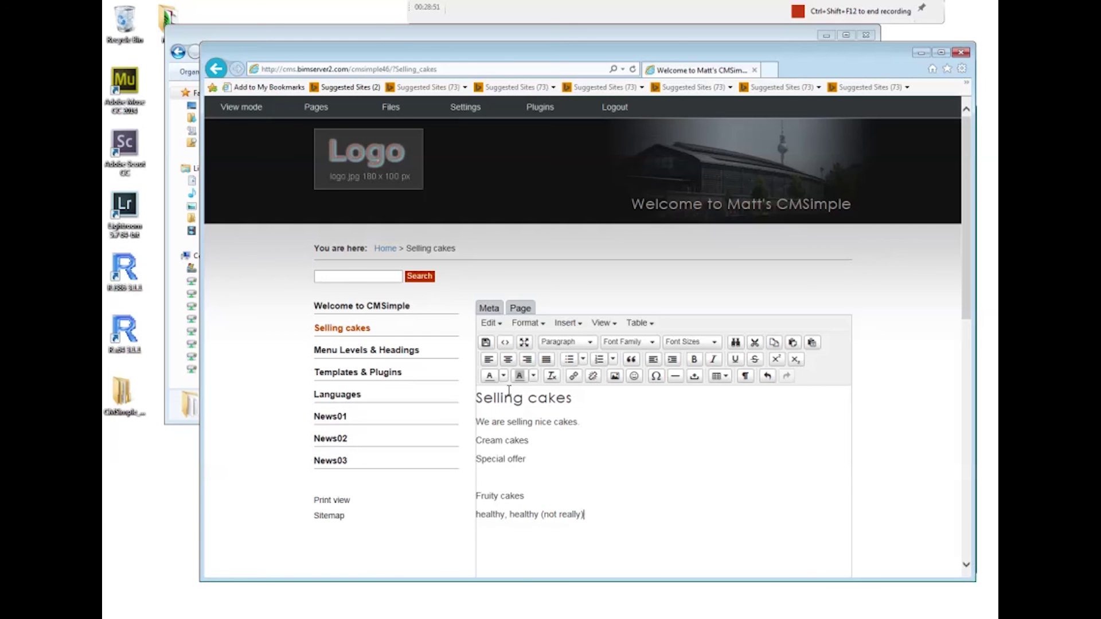
Format the Cream cakes and Fruity cakes lines as h2 pages and save
drag(530, 441, 460, 436)
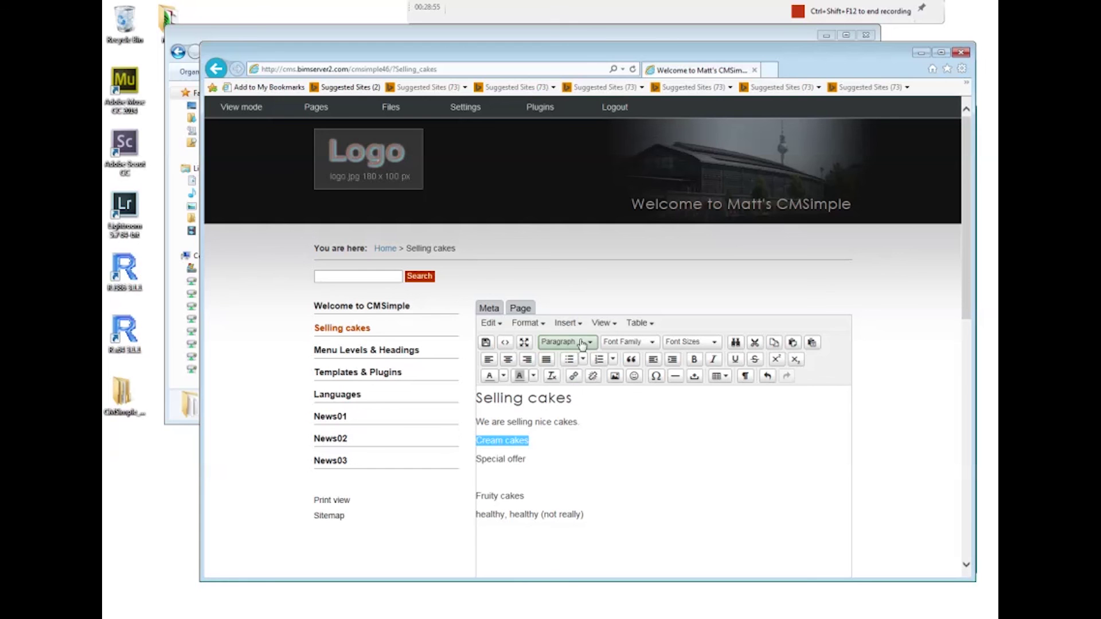
click(565, 342)
click(562, 400)
drag(536, 502, 497, 499)
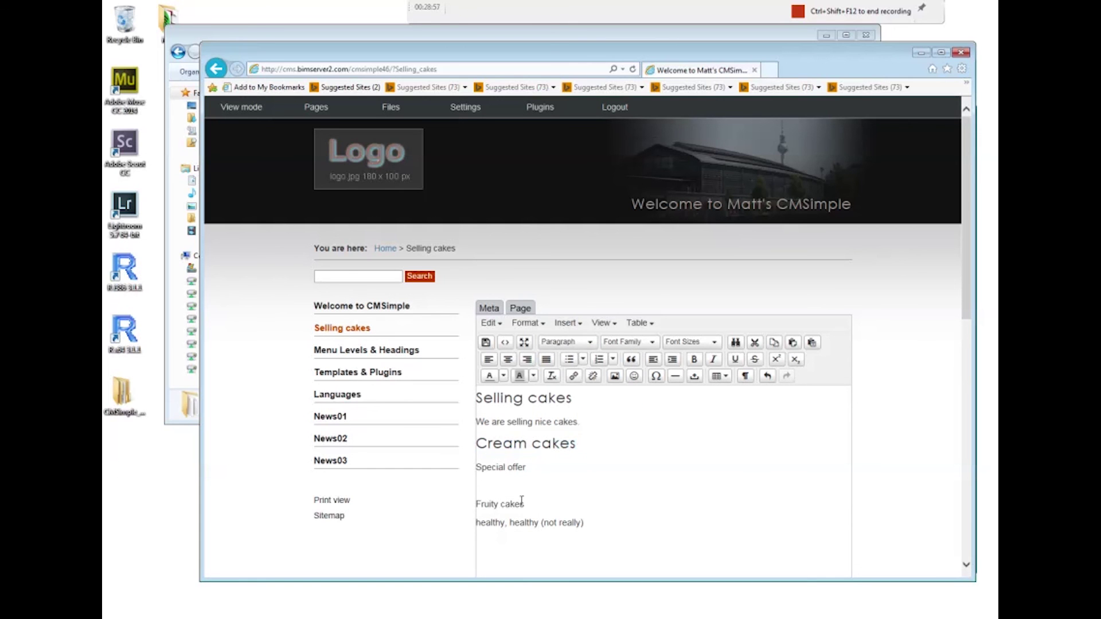
click(566, 342)
click(559, 388)
click(485, 345)
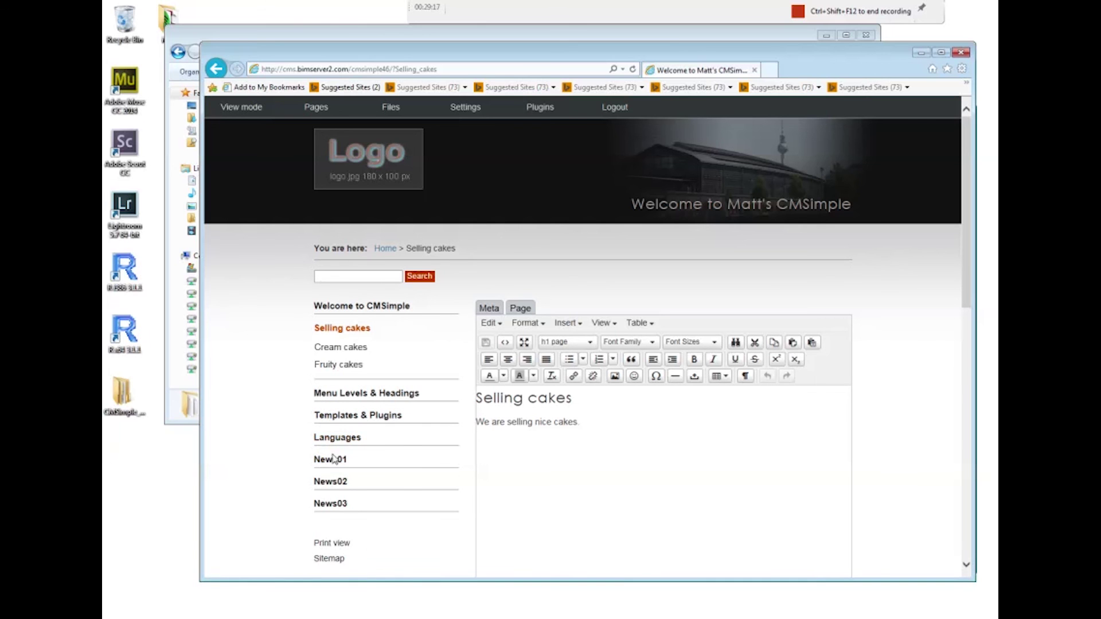
Change the News01 heading to a plain Paragraph and save the page
click(330, 460)
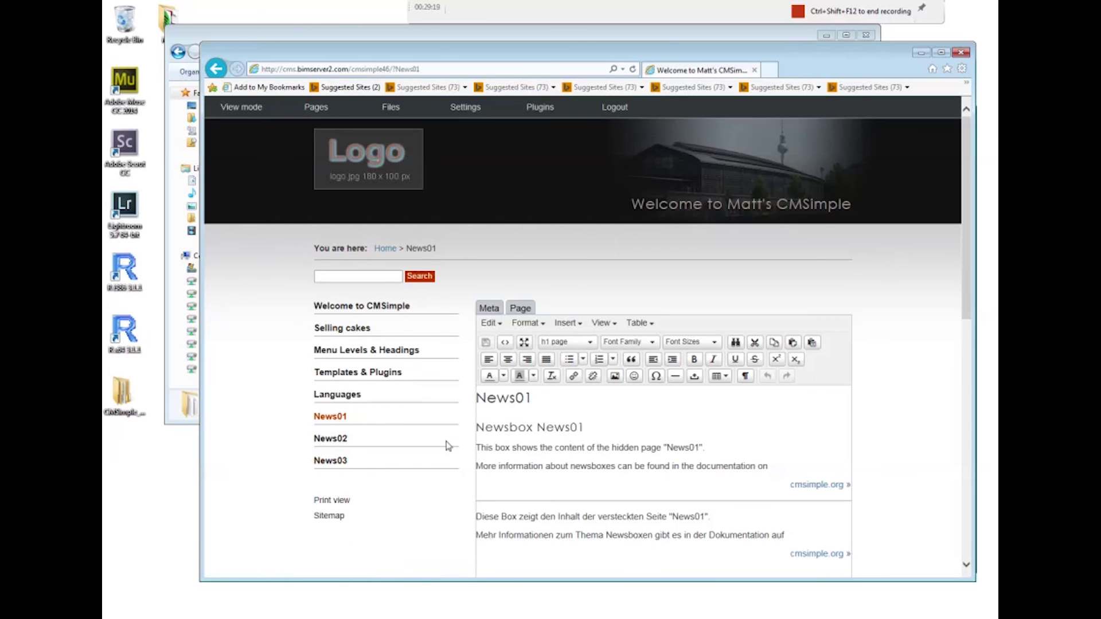
click(536, 399)
drag(535, 399, 475, 398)
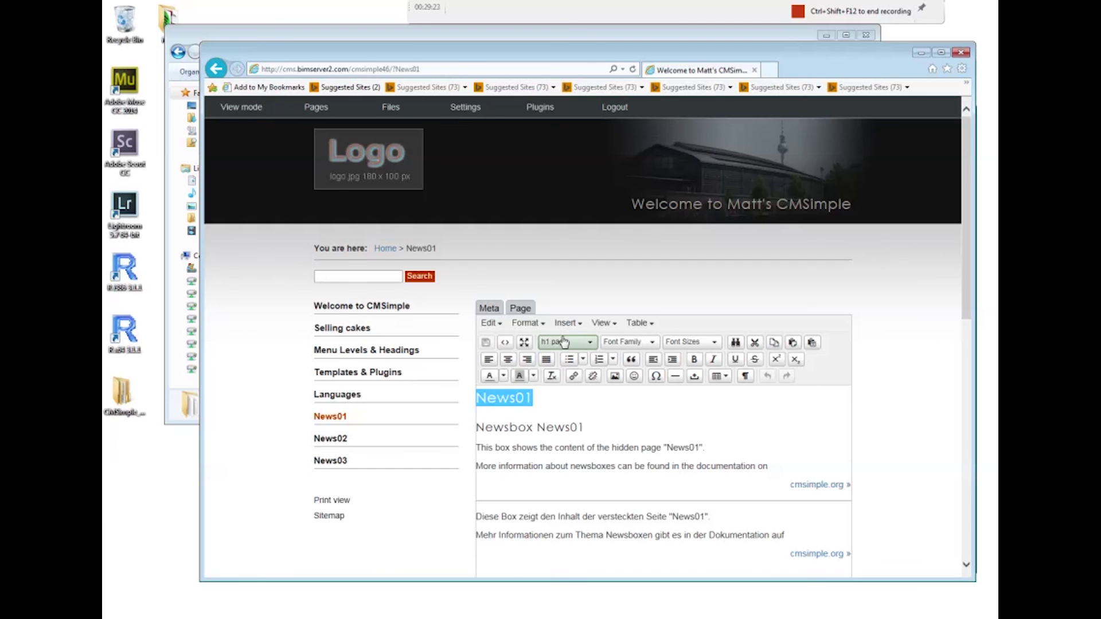
click(563, 343)
click(586, 456)
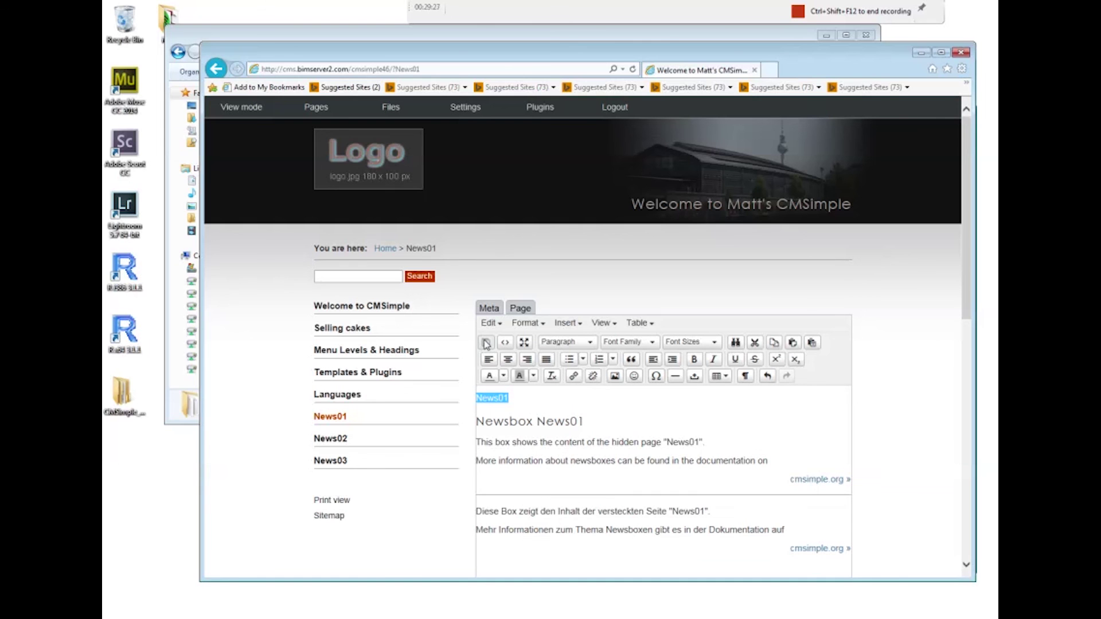
click(541, 397)
click(486, 345)
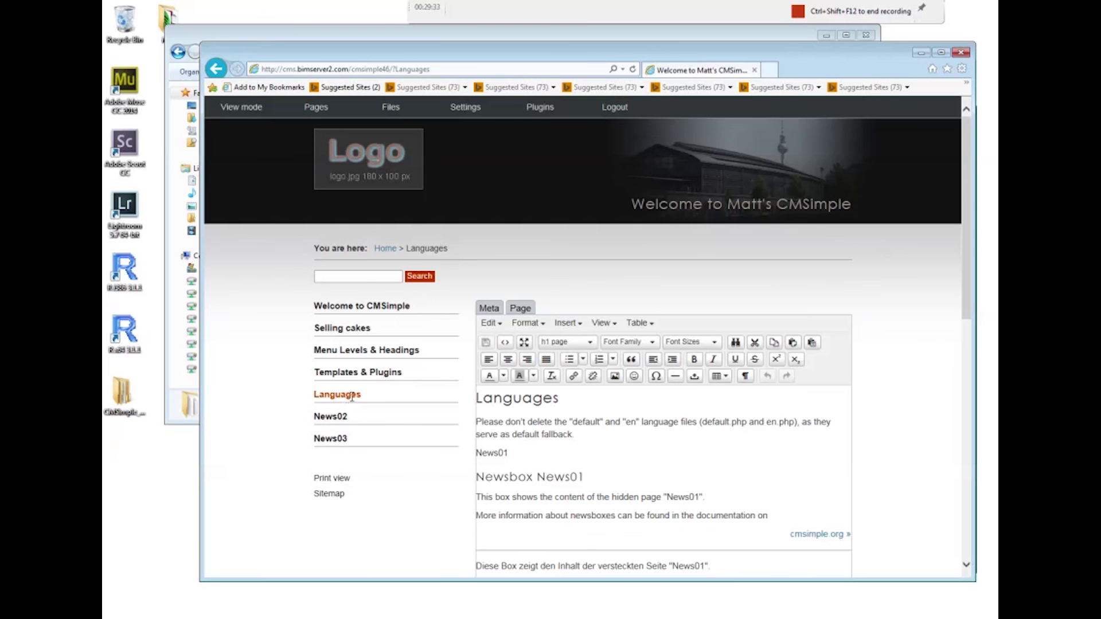
Check that the News01 line now sits as ordinary text within the Languages page
drag(965, 312, 986, 348)
scroll(622, 379, up, 2)
scroll(625, 389, down, 3)
scroll(646, 416, down, 6)
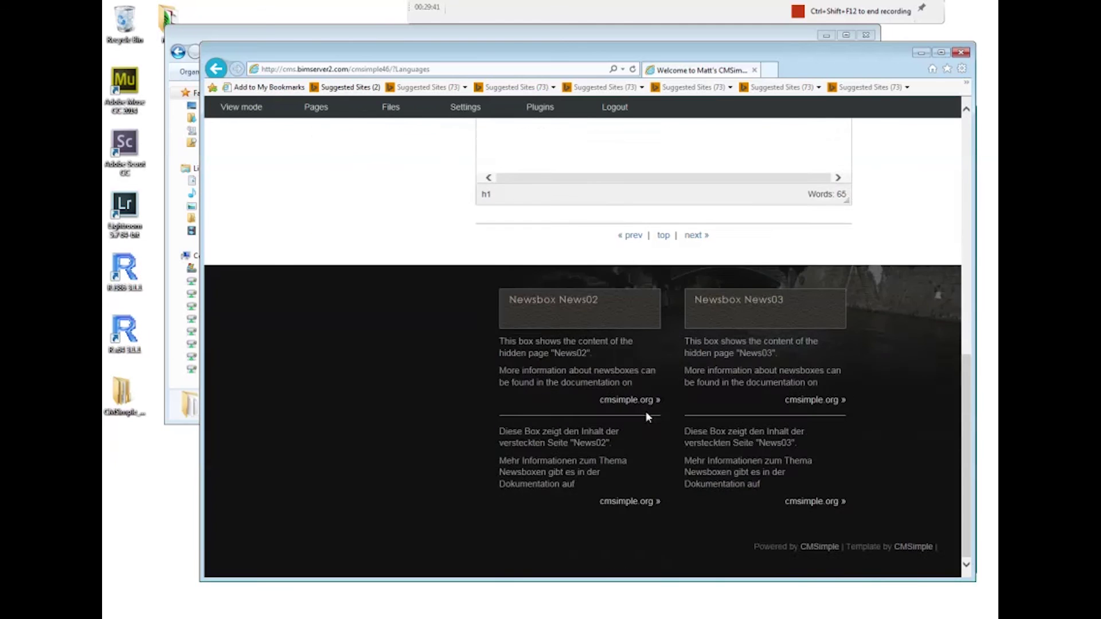
scroll(646, 416, up, 6)
scroll(649, 417, up, 4)
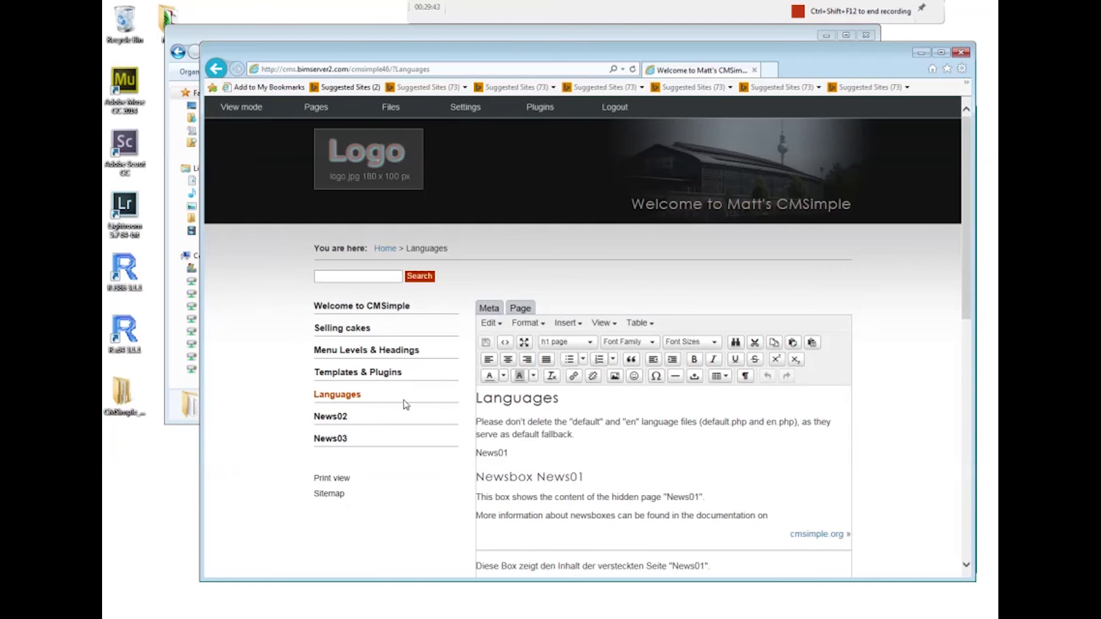
click(342, 421)
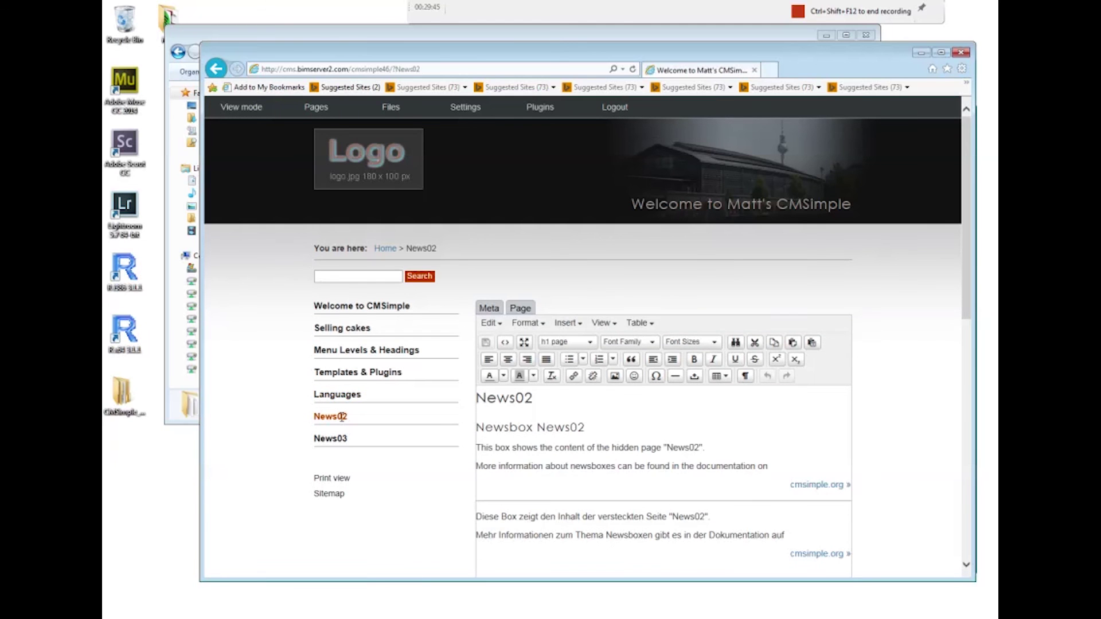
click(338, 395)
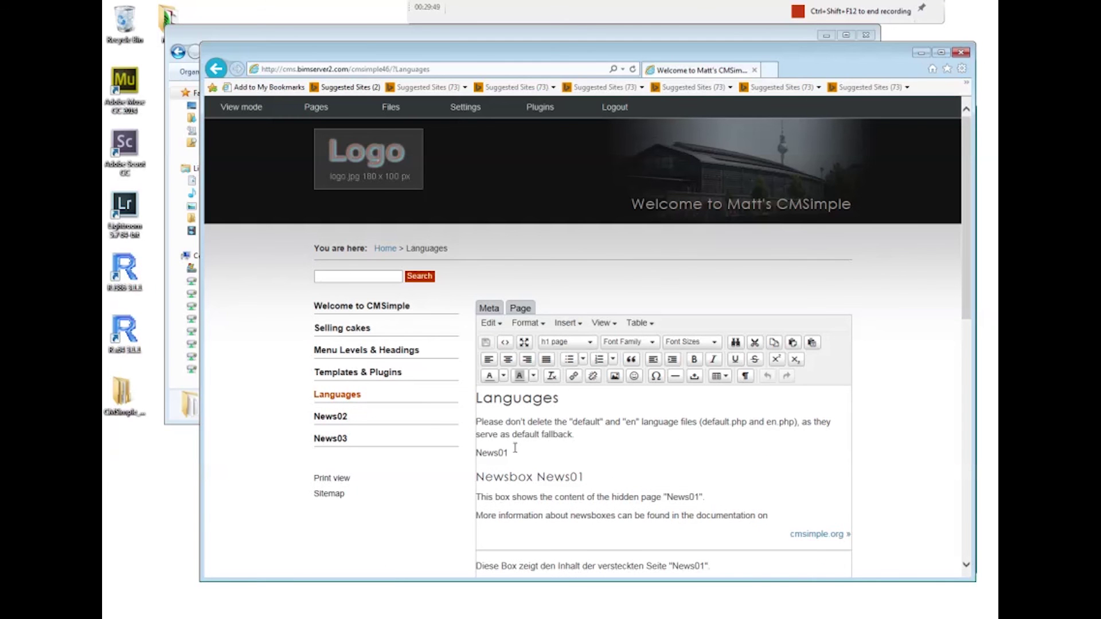
click(511, 451)
Open the server's cmsimple46/content folder, widen the columns, and bring up content.php's context menu
click(921, 52)
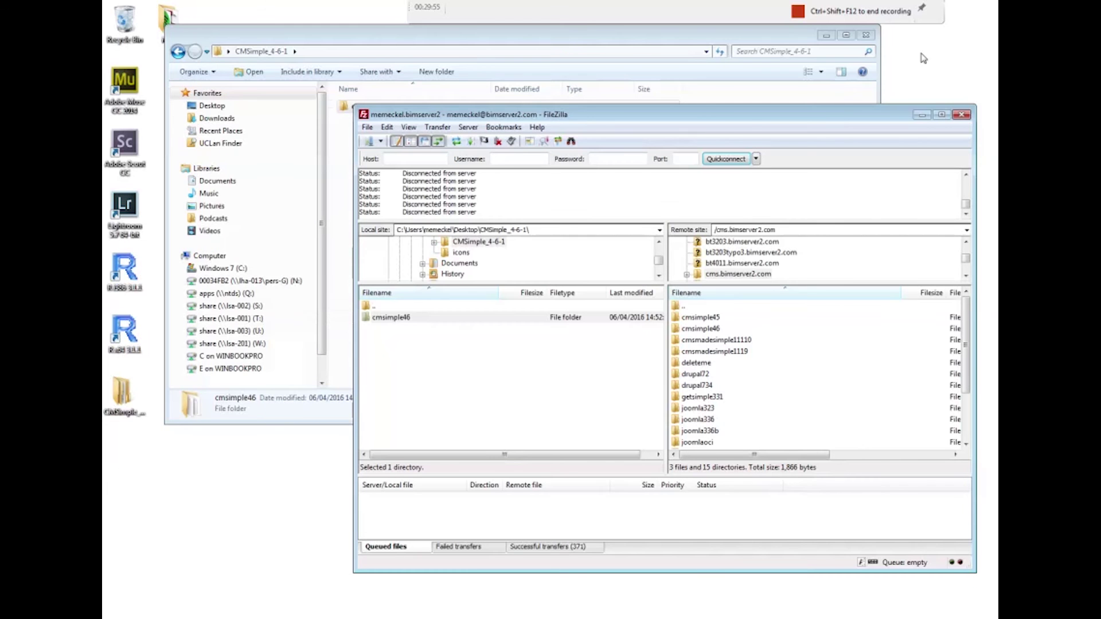
double_click(719, 330)
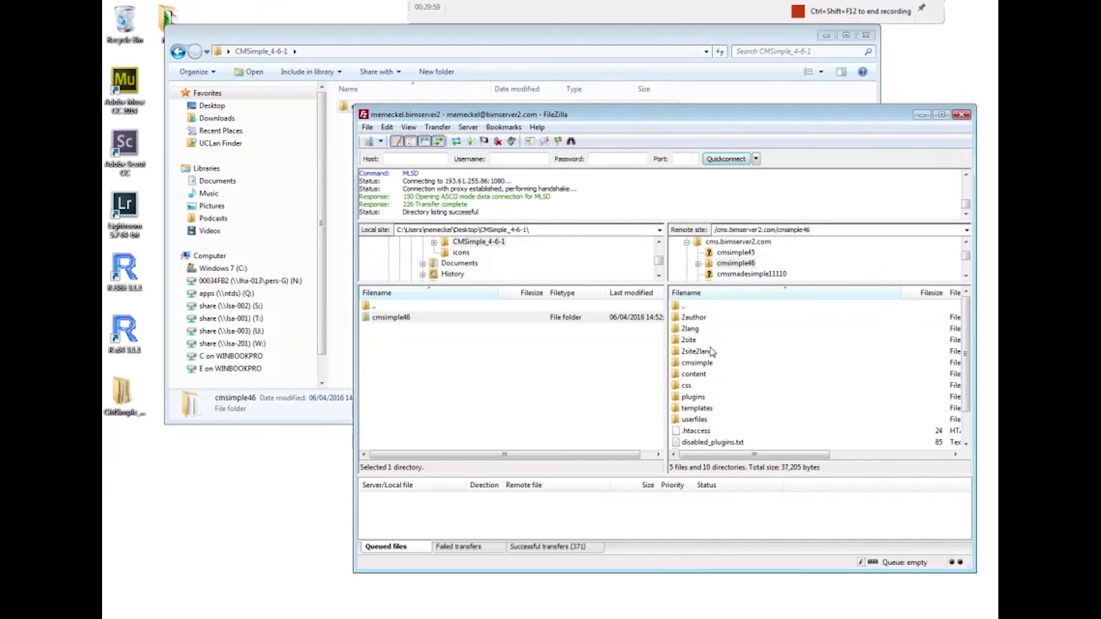
double_click(700, 375)
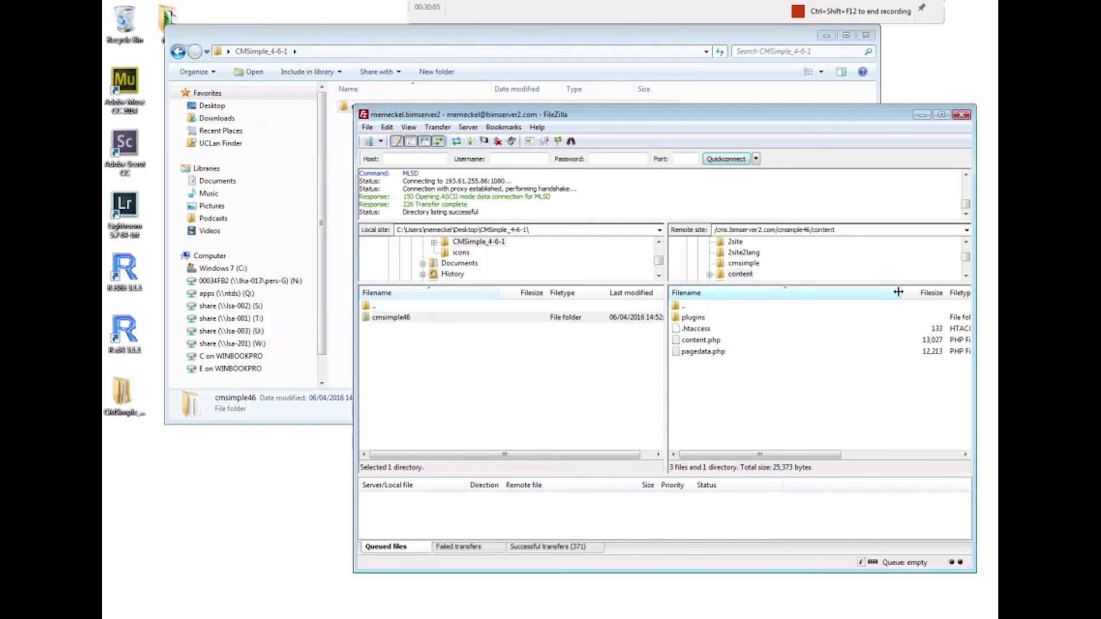
drag(899, 292, 778, 292)
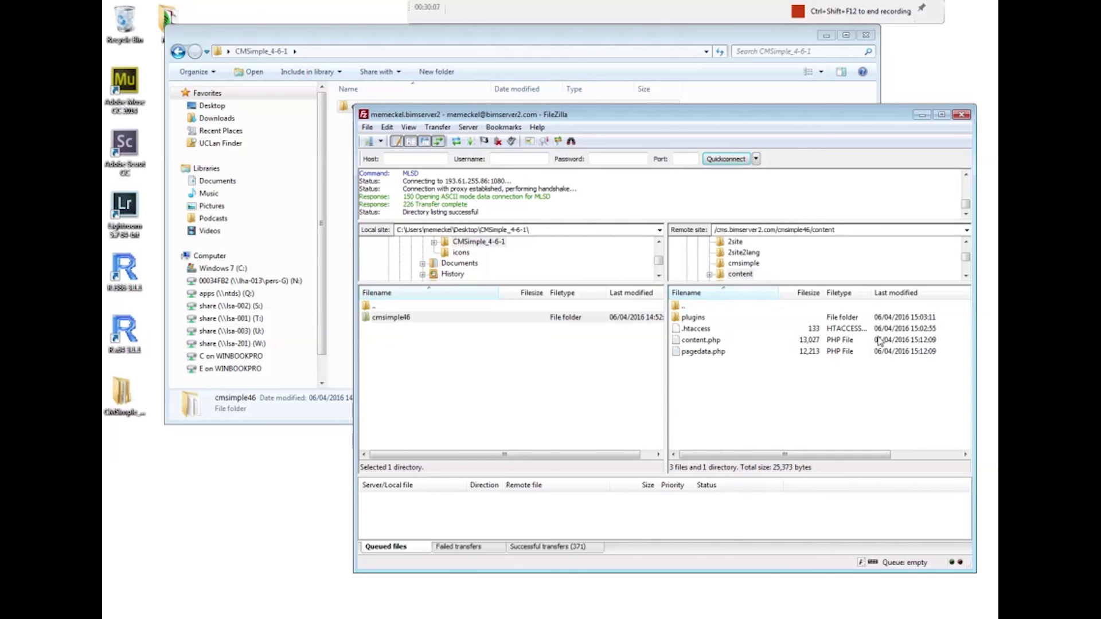
click(690, 339)
right_click(689, 339)
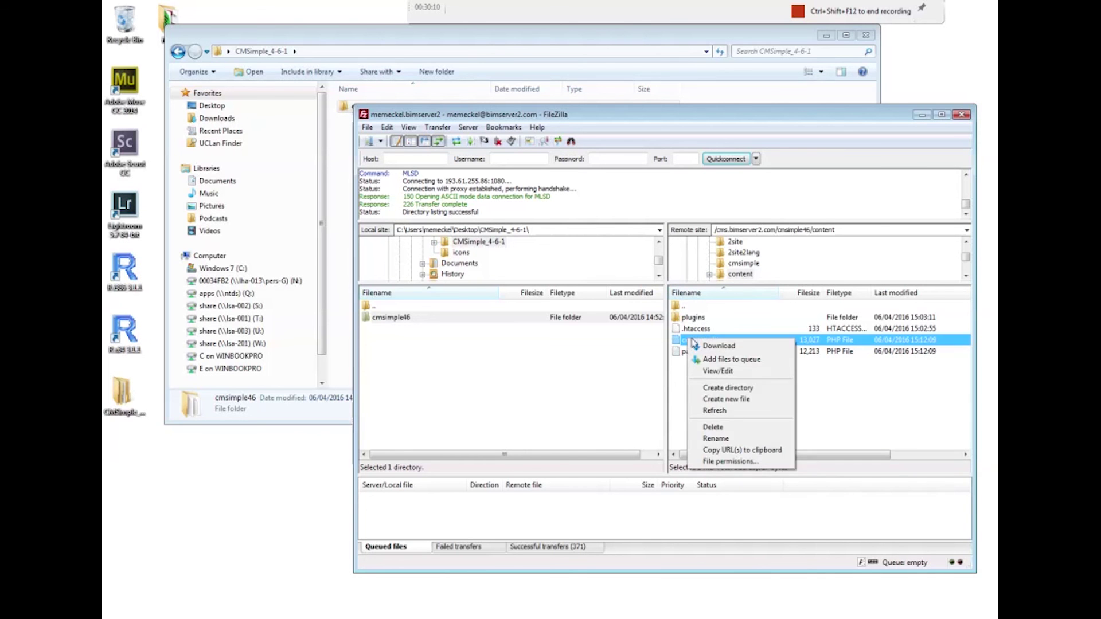
Open content.php in Notepad and highlight the Welcome to CMSimple heading line
click(718, 371)
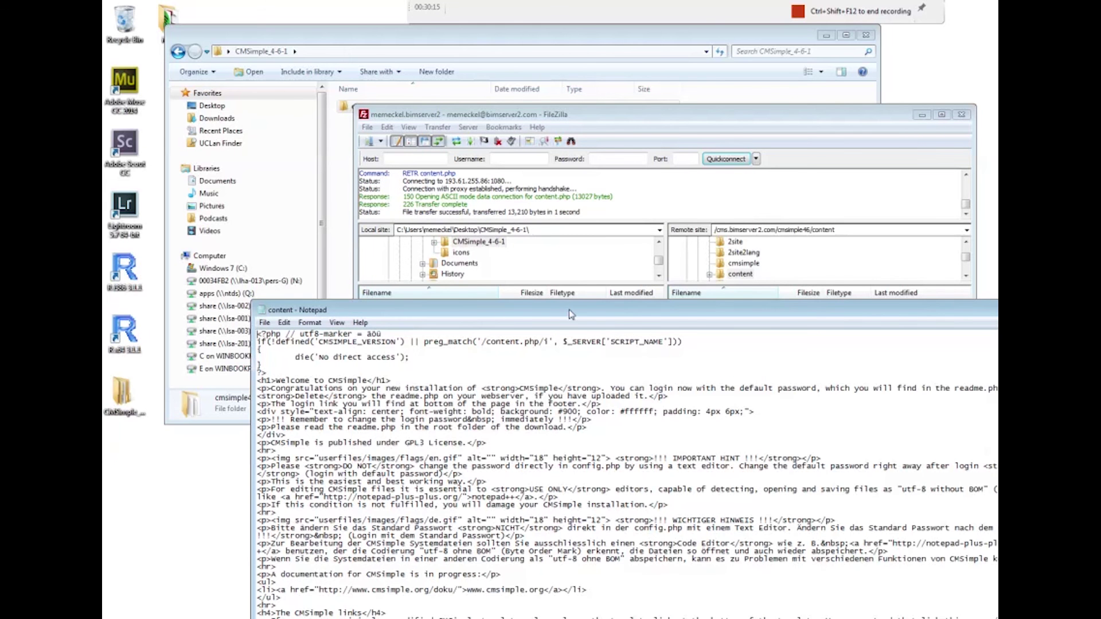
drag(572, 319, 601, 177)
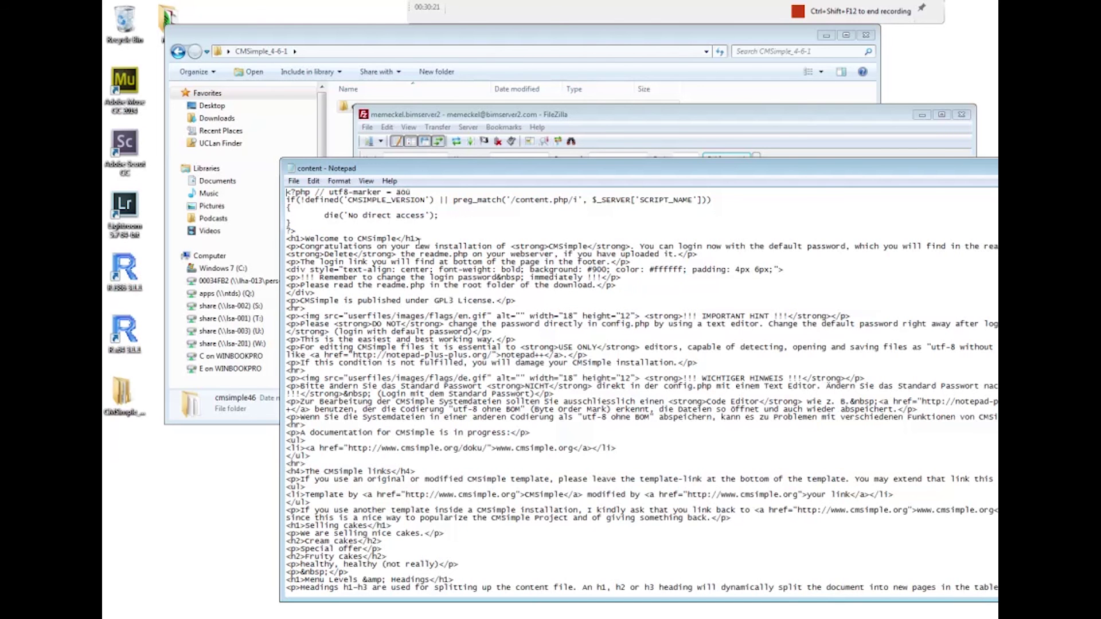
drag(427, 238, 287, 238)
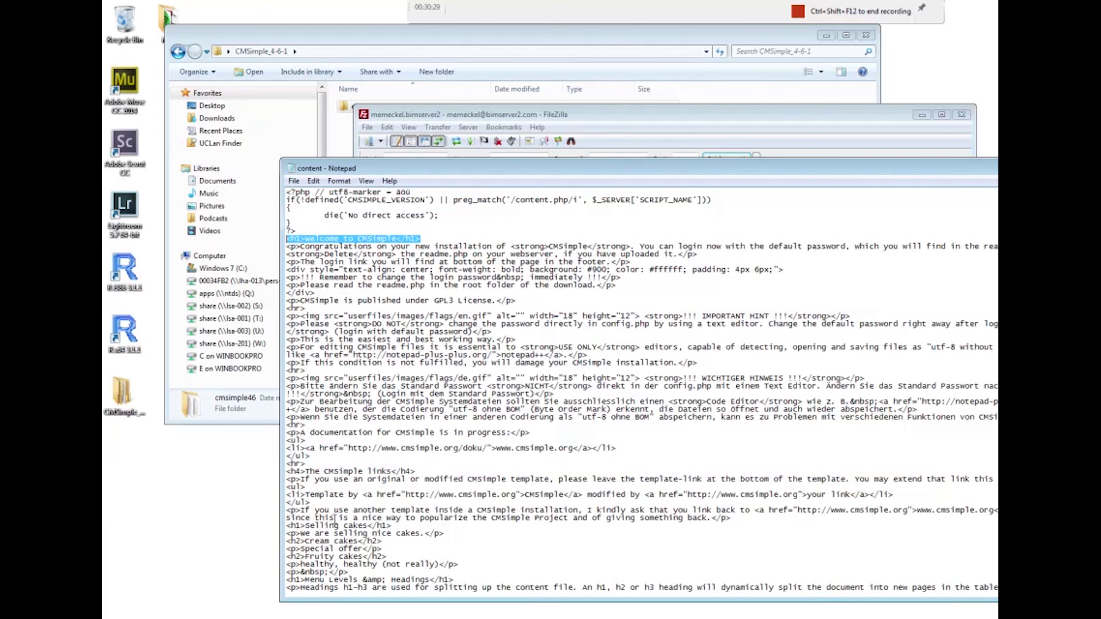
Highlight the Selling cakes h1 and Cream cakes h2 lines, then close Notepad
drag(382, 541, 288, 528)
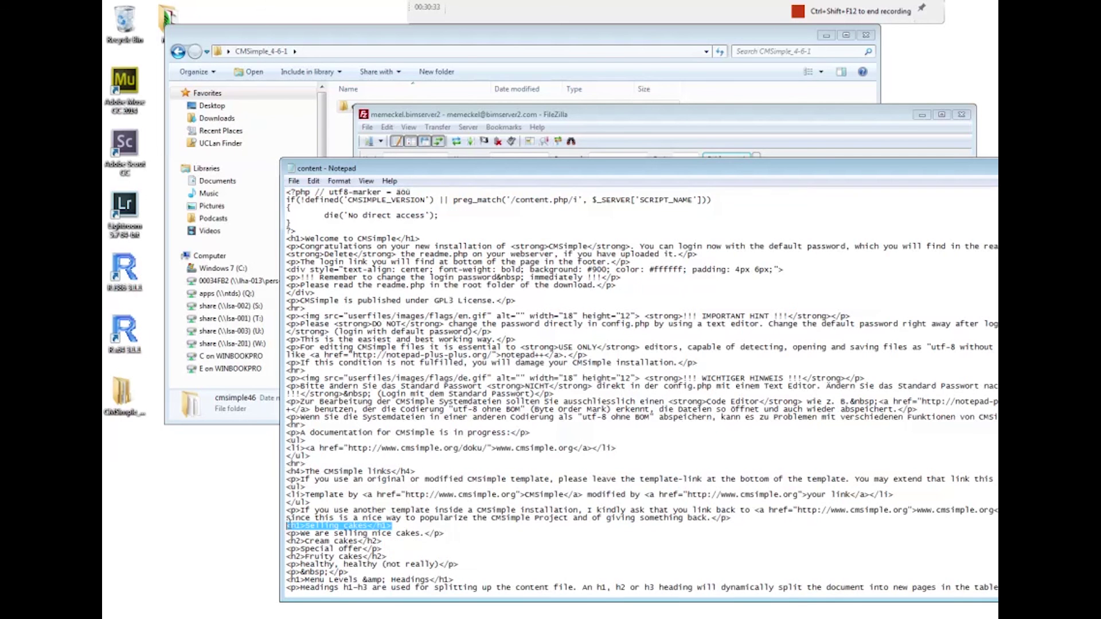
drag(387, 542, 287, 542)
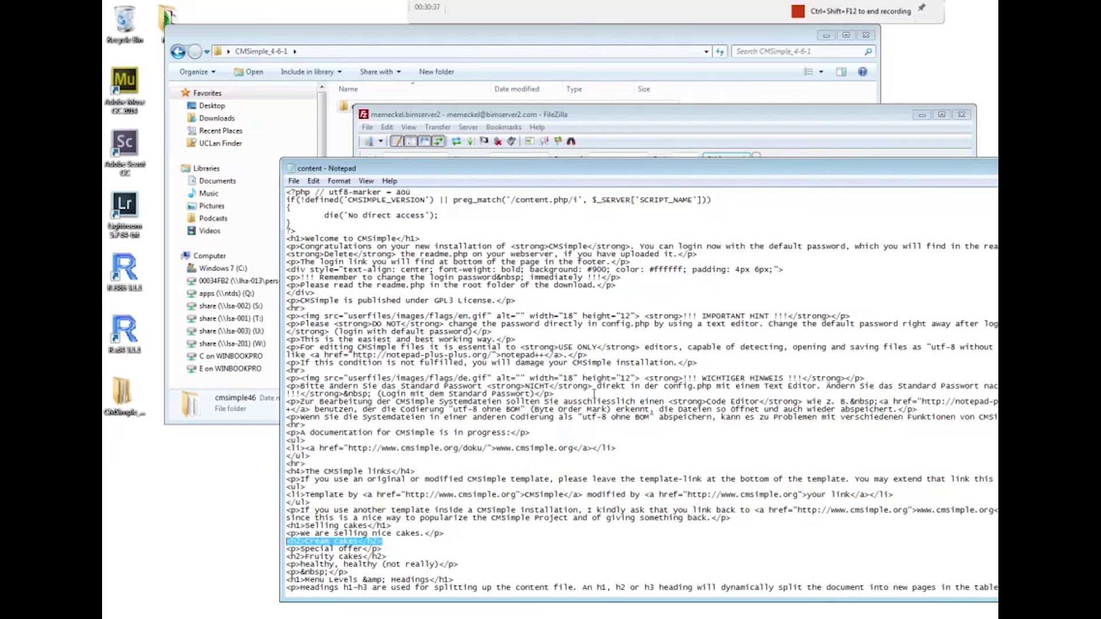
drag(928, 173, 688, 186)
click(884, 182)
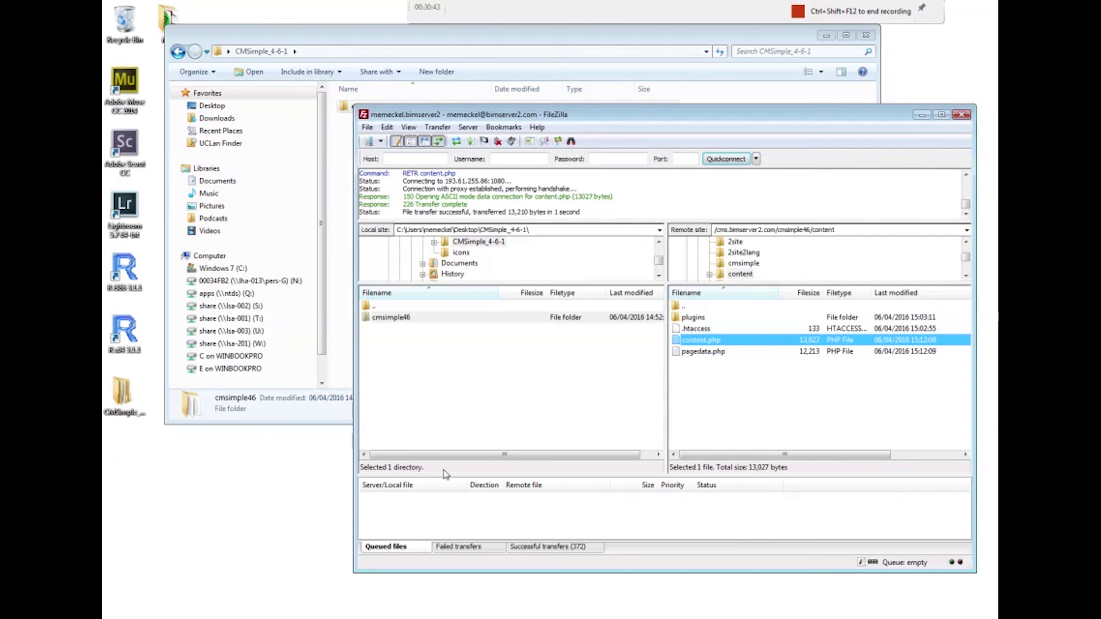
Return to the CMSimple editor in Internet Explorer and open the Templates & Plugins page
click(172, 606)
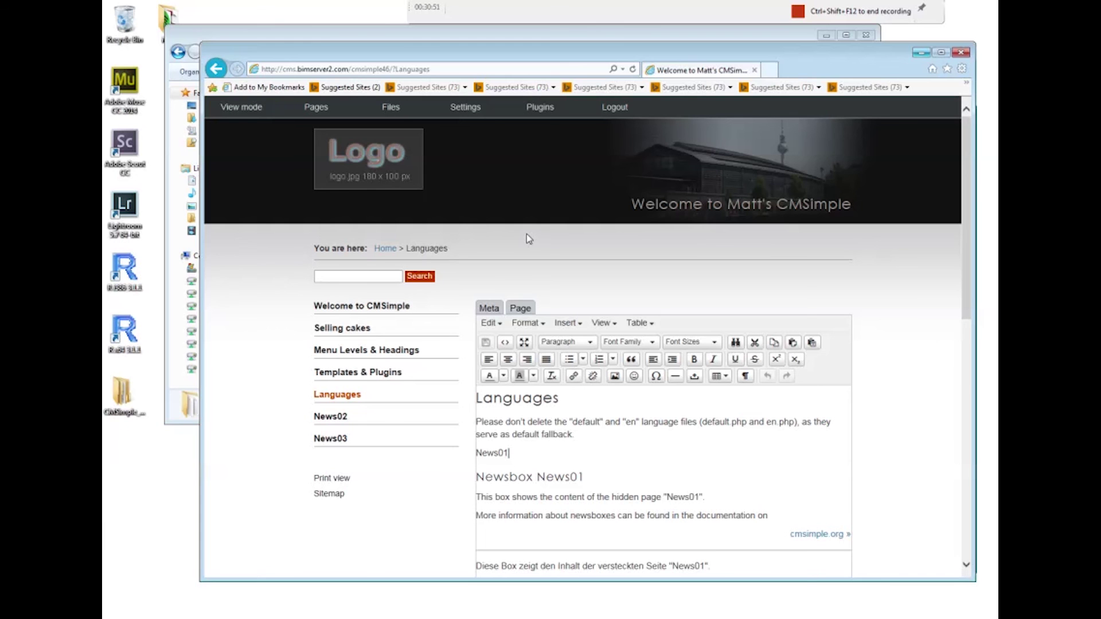
click(359, 374)
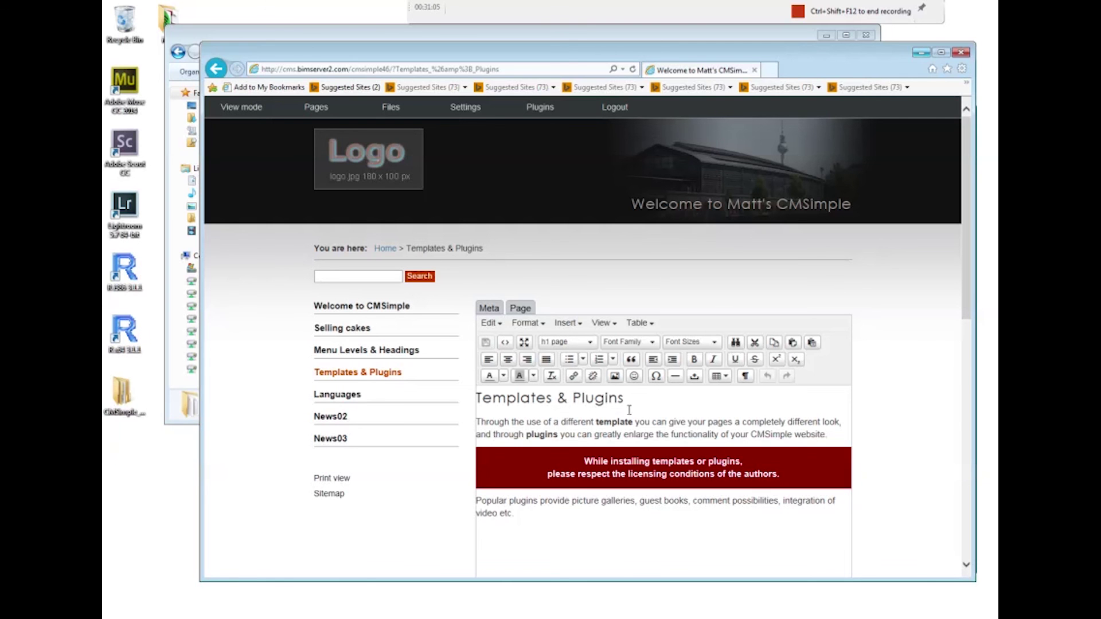
scroll(953, 364, down, 3)
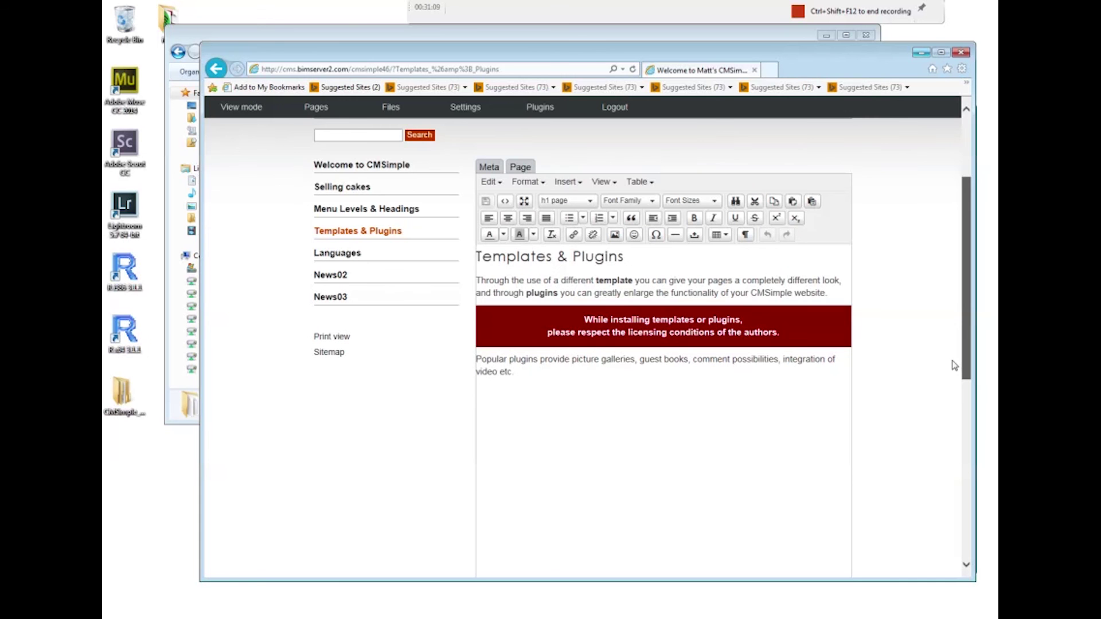
scroll(954, 365, up, 3)
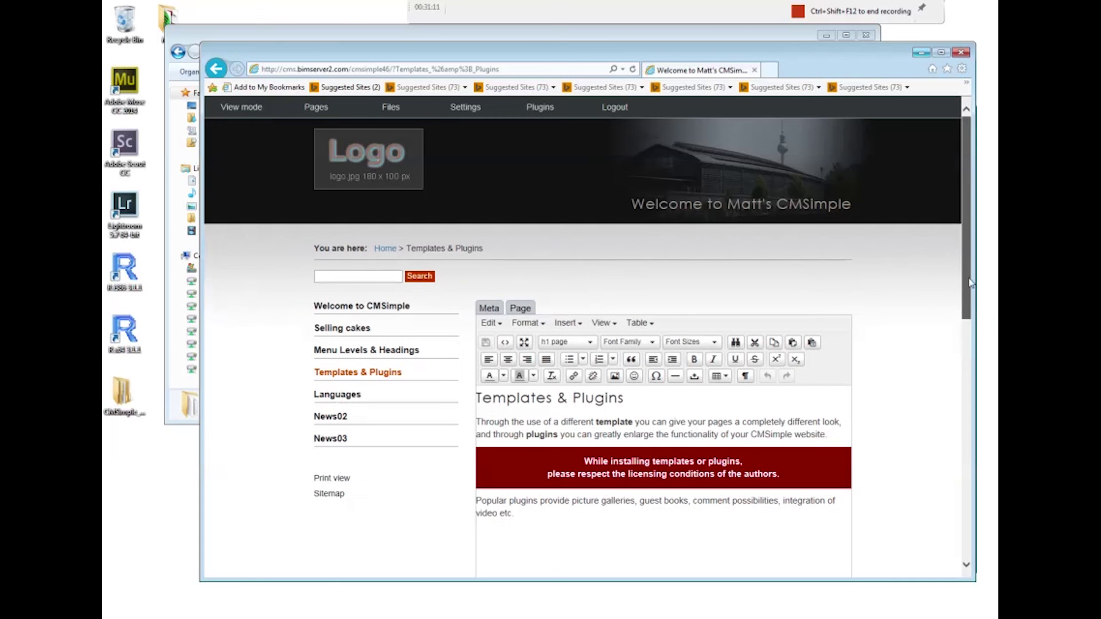
mouse_move(386, 110)
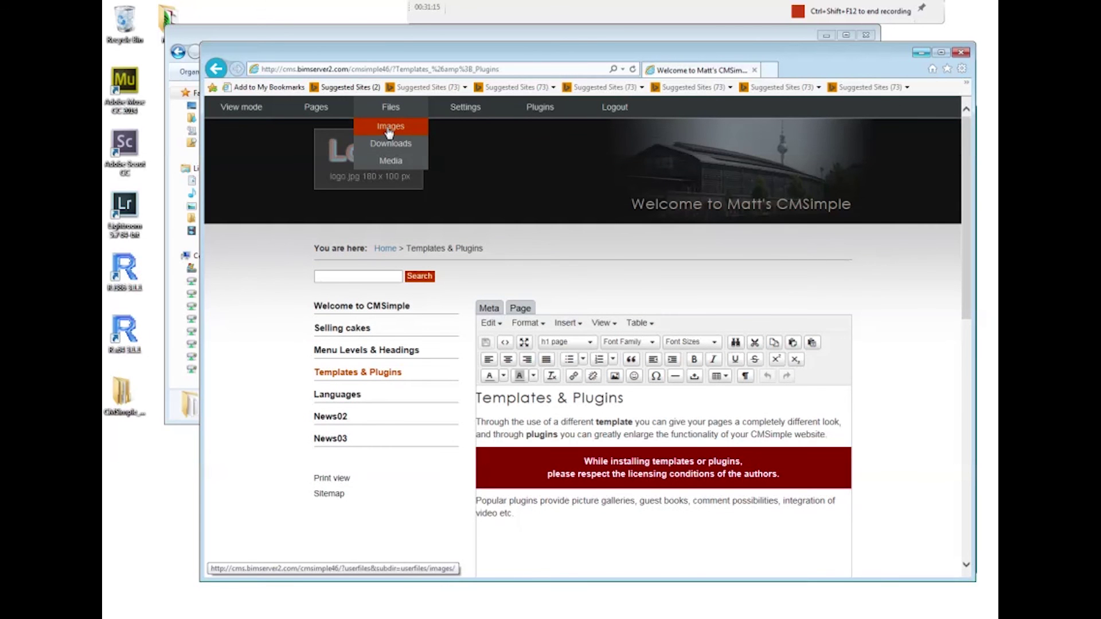
View the default template's code via Settings > Template, then open Settings > CMS
mouse_move(465, 109)
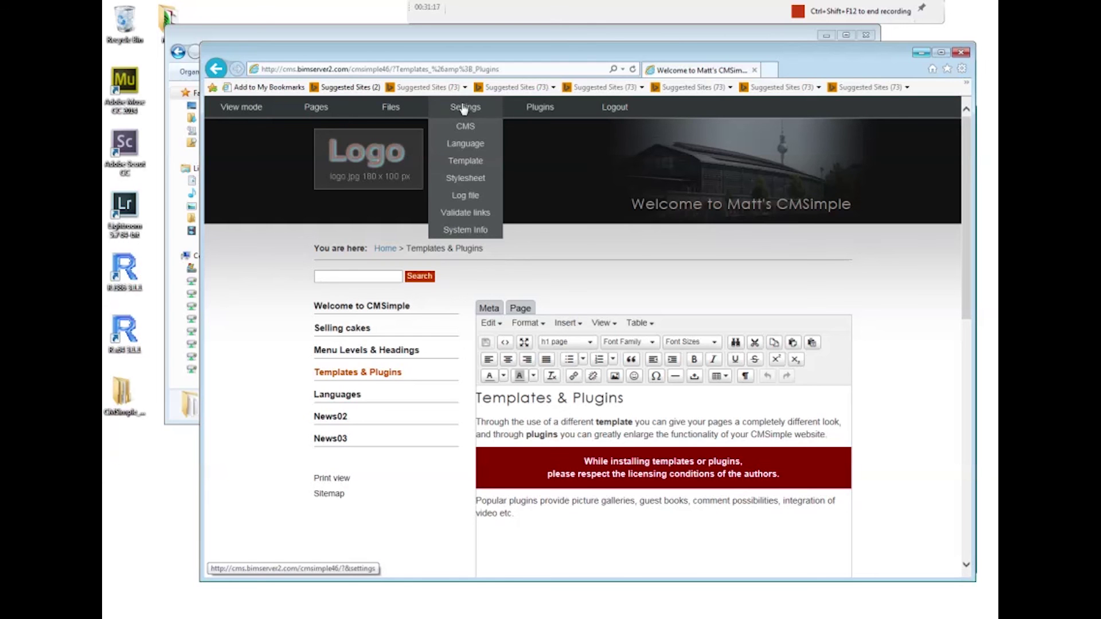
click(458, 162)
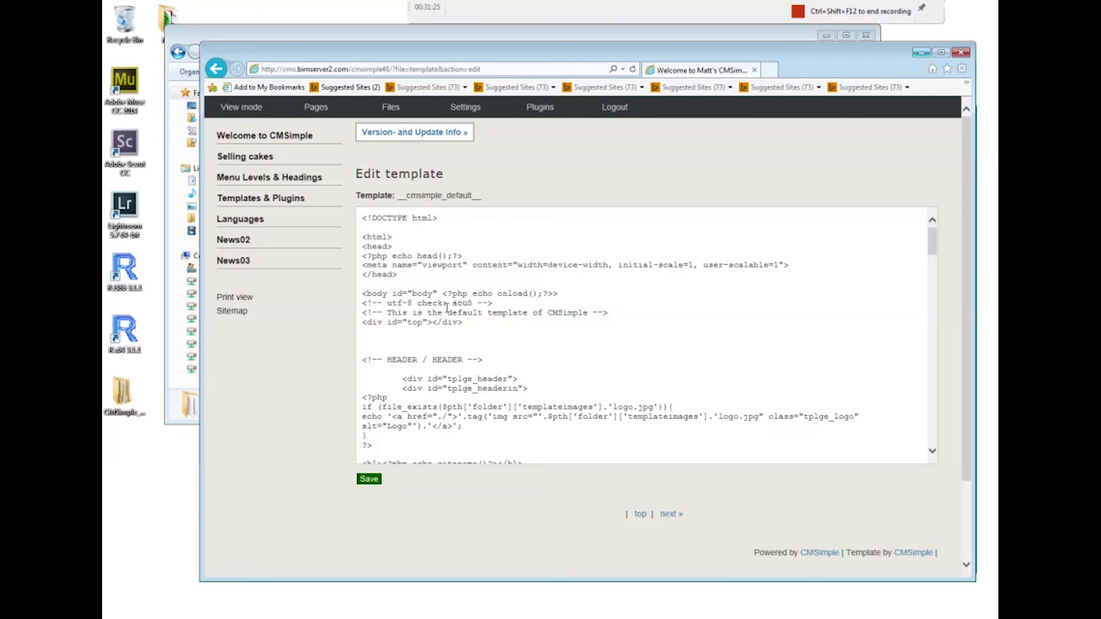
mouse_move(465, 110)
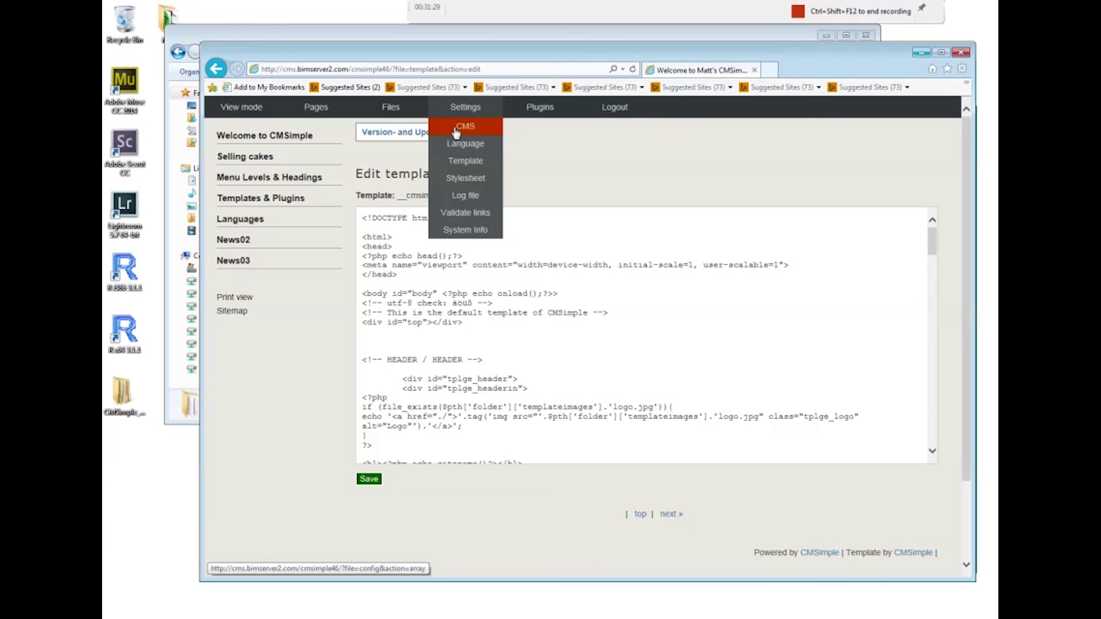
click(457, 132)
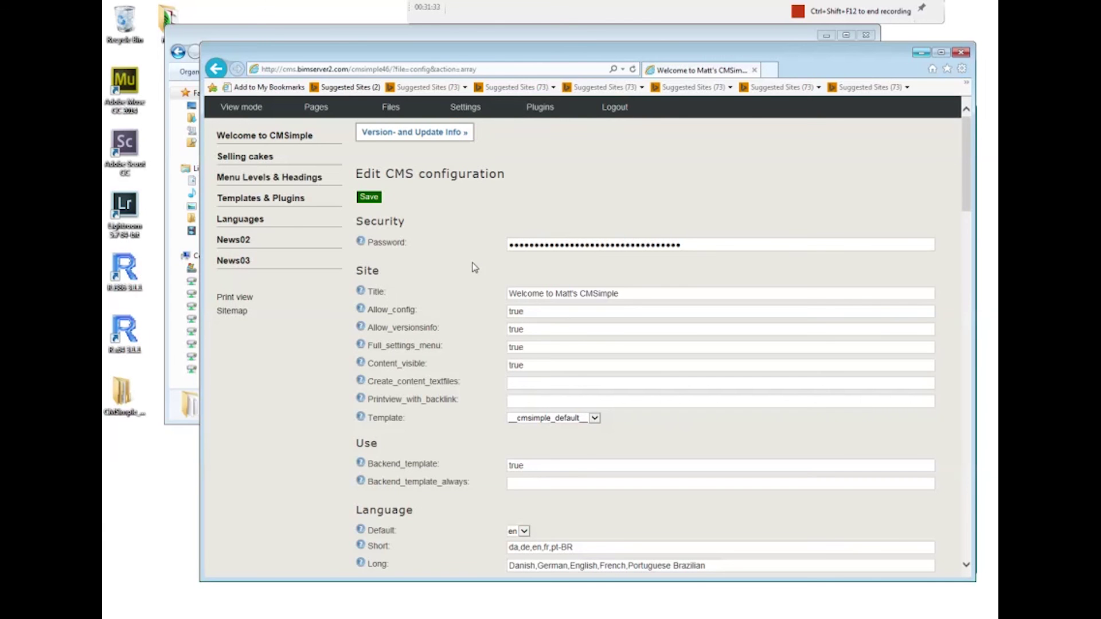
scroll(479, 262, down, 4)
scroll(480, 264, up, 3)
Inspect the Template dropdown without changing it and scroll through the CMS configuration options
click(588, 347)
click(596, 352)
click(596, 351)
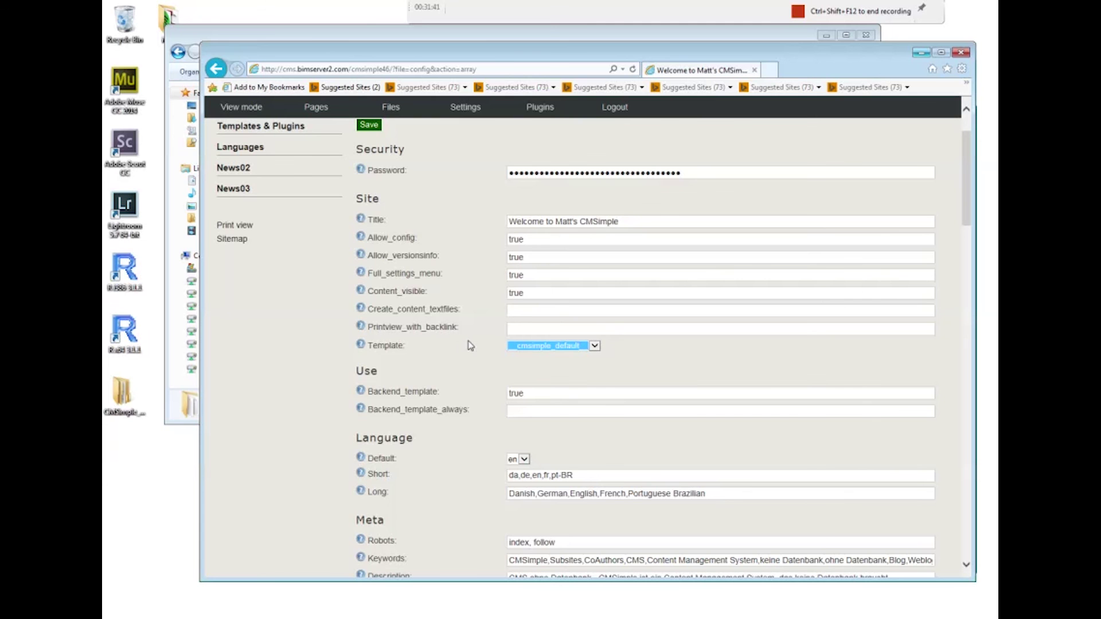
scroll(513, 335, down, 5)
scroll(511, 322, down, 9)
scroll(503, 289, down, 10)
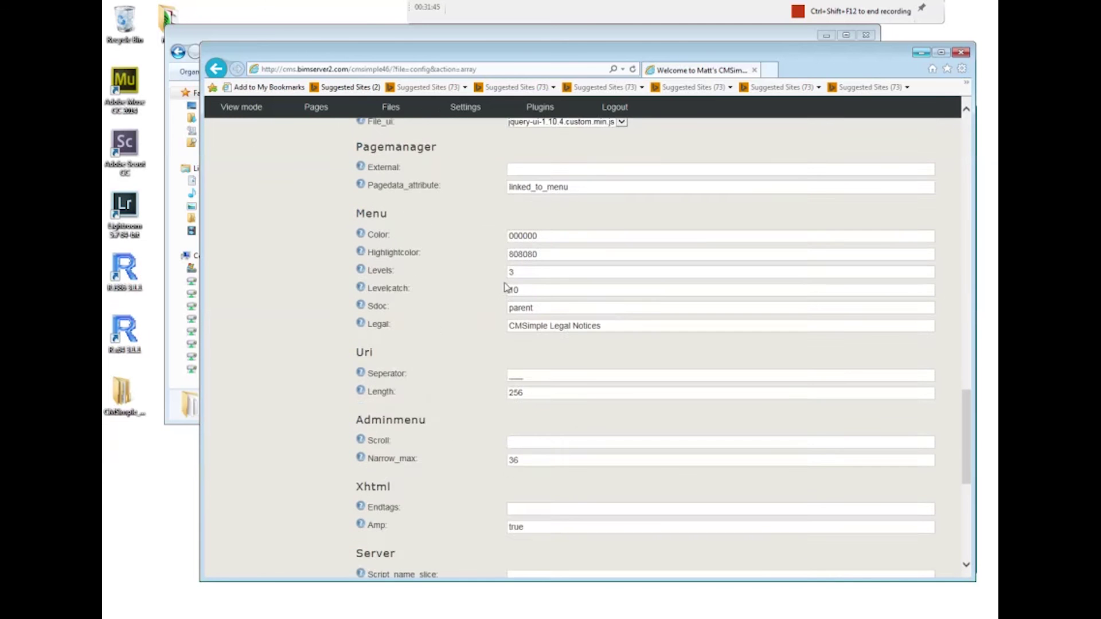
scroll(505, 287, up, 20)
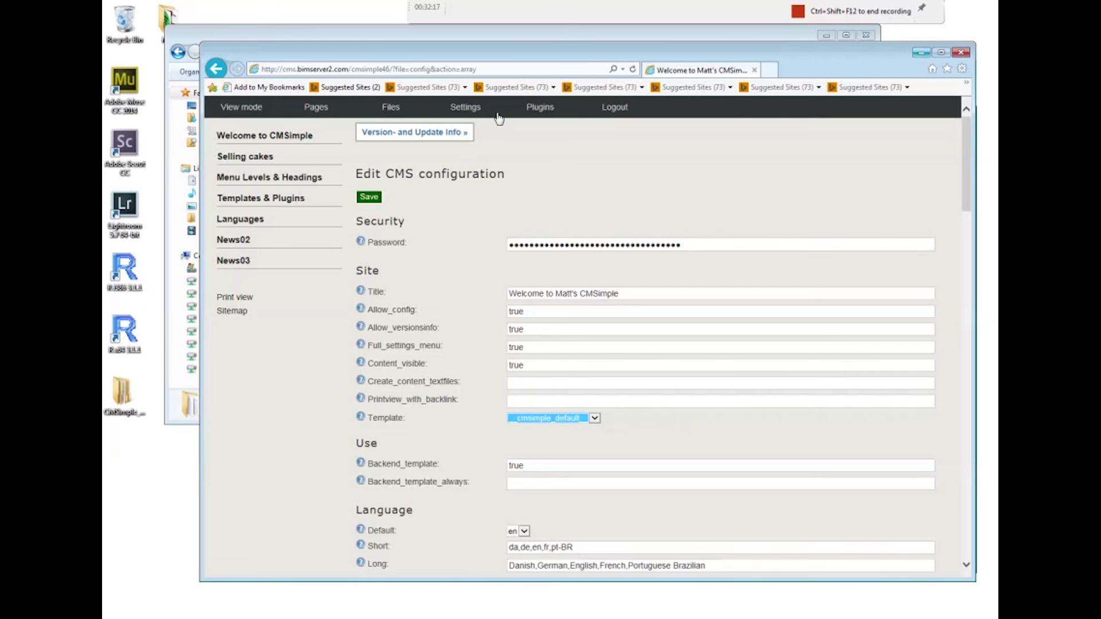
Search Google for 'ukulele society cmsimple' and open the Ukulele Hall of Fame Museum George Formby result
click(529, 68)
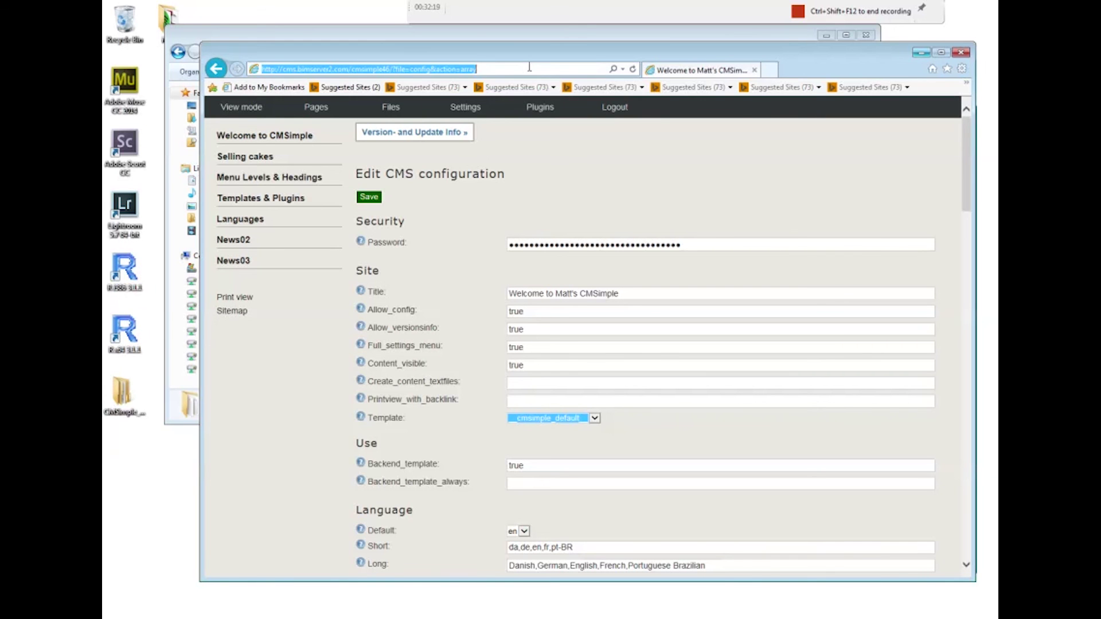
text(ukule)
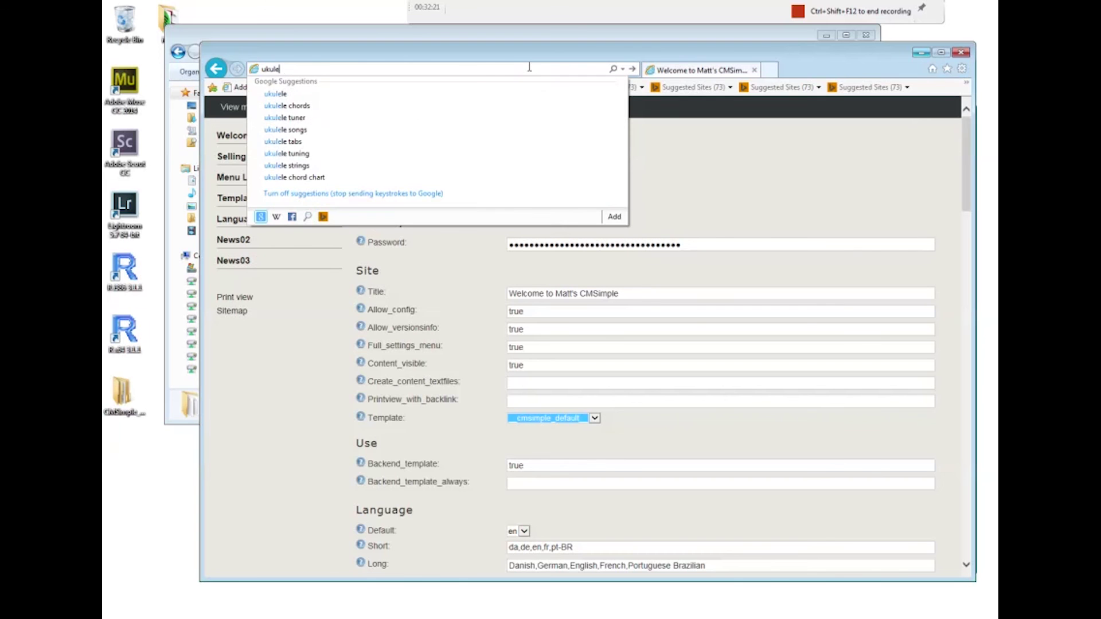
text(le society)
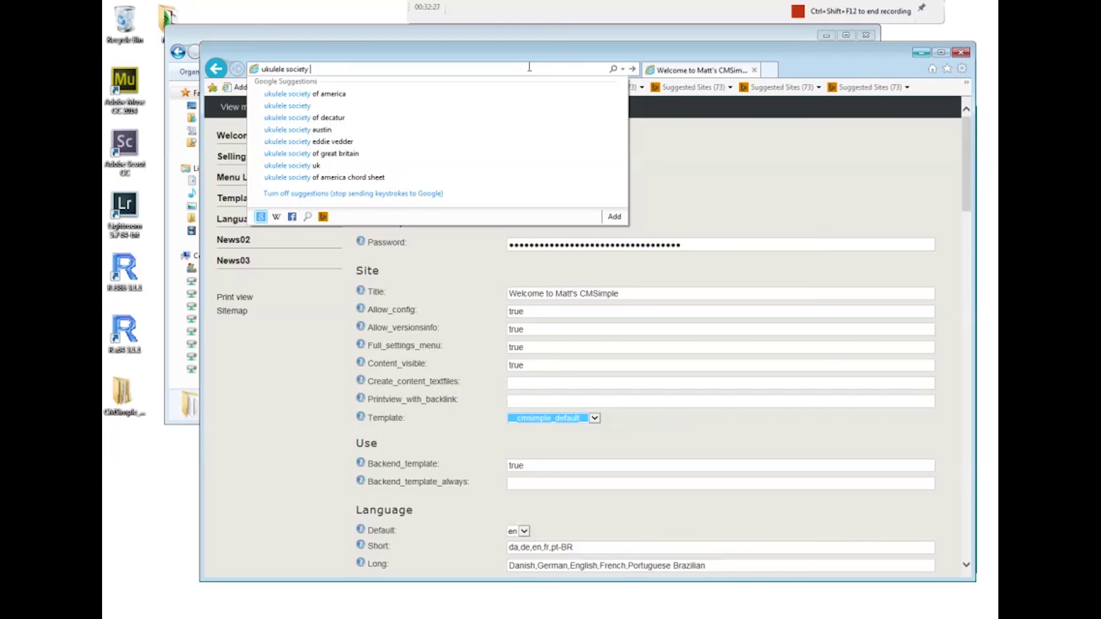
text(cmsimple)
key(Return)
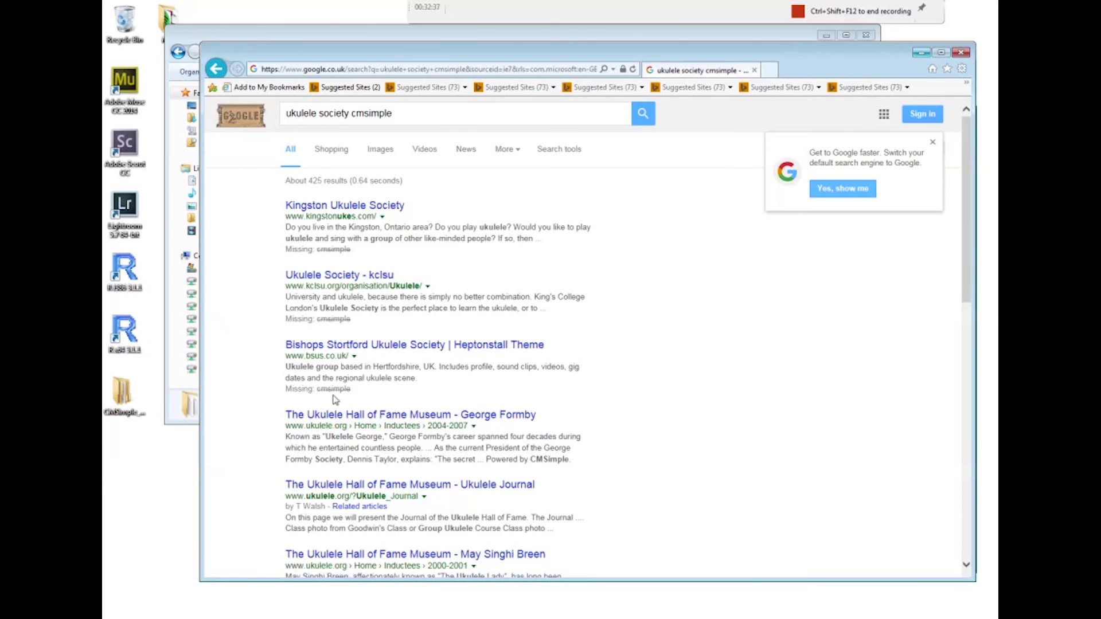
click(337, 420)
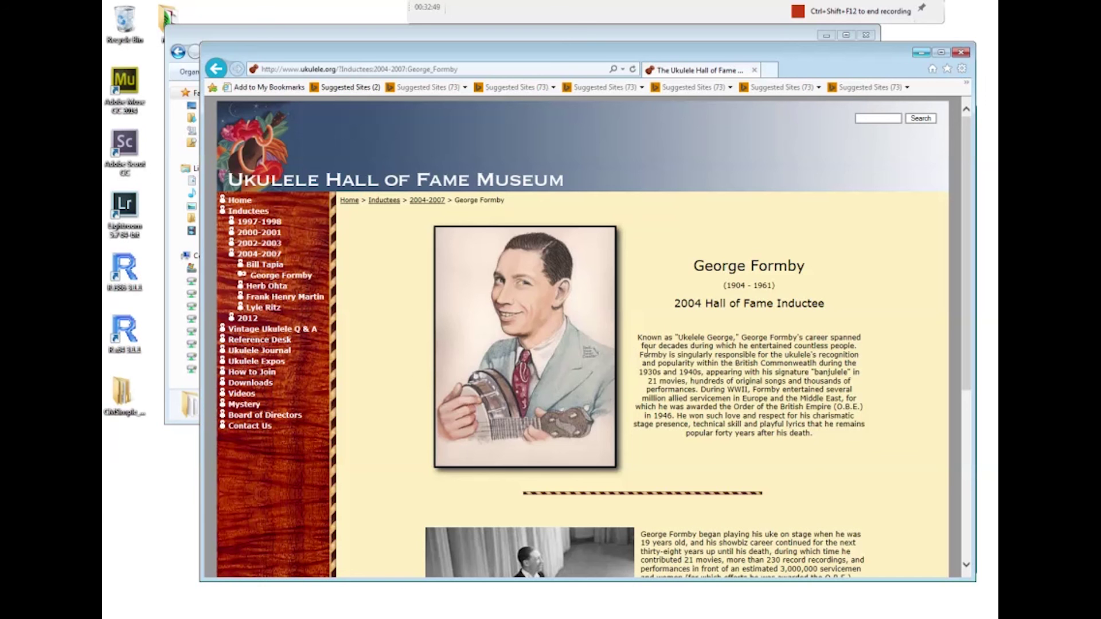
Go from the museum's Home page to Inductees, then to the 1997-1998 inductees page
click(242, 200)
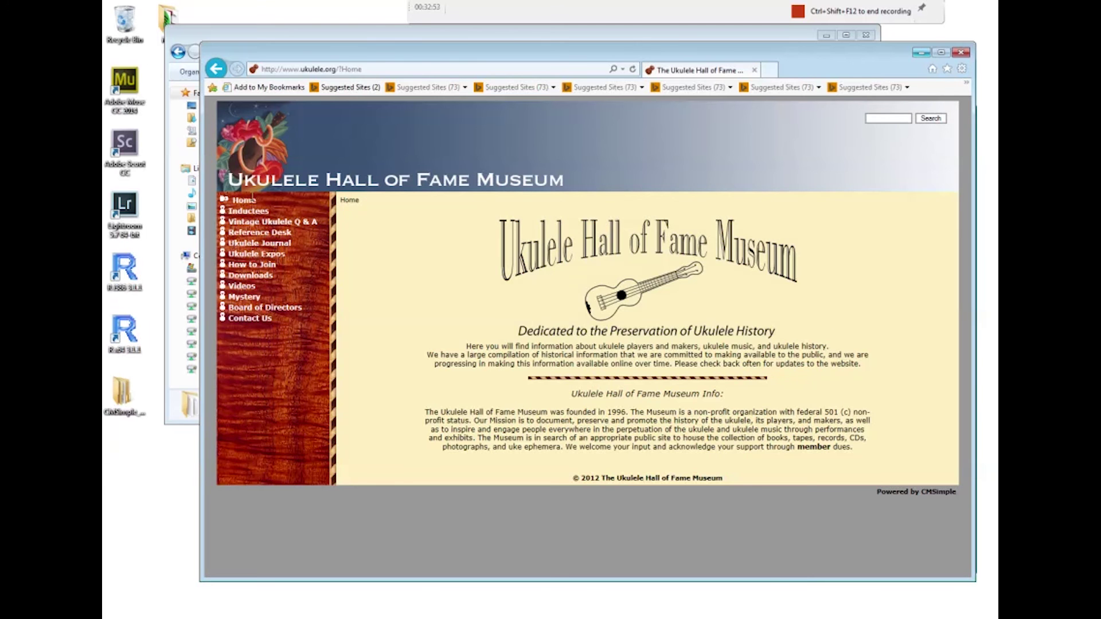
click(257, 214)
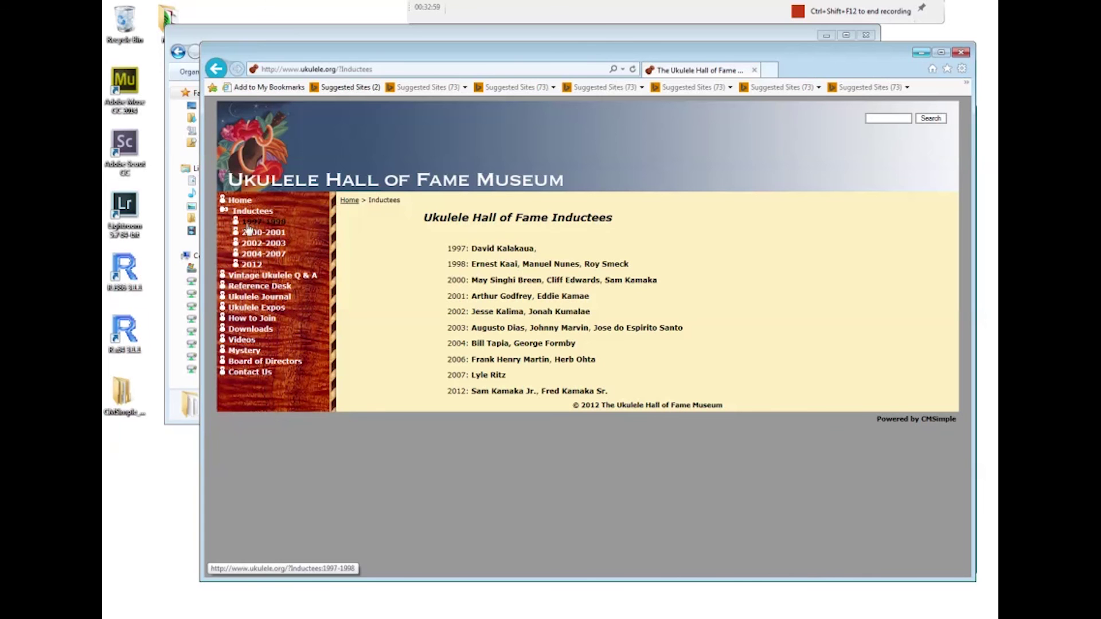
click(253, 224)
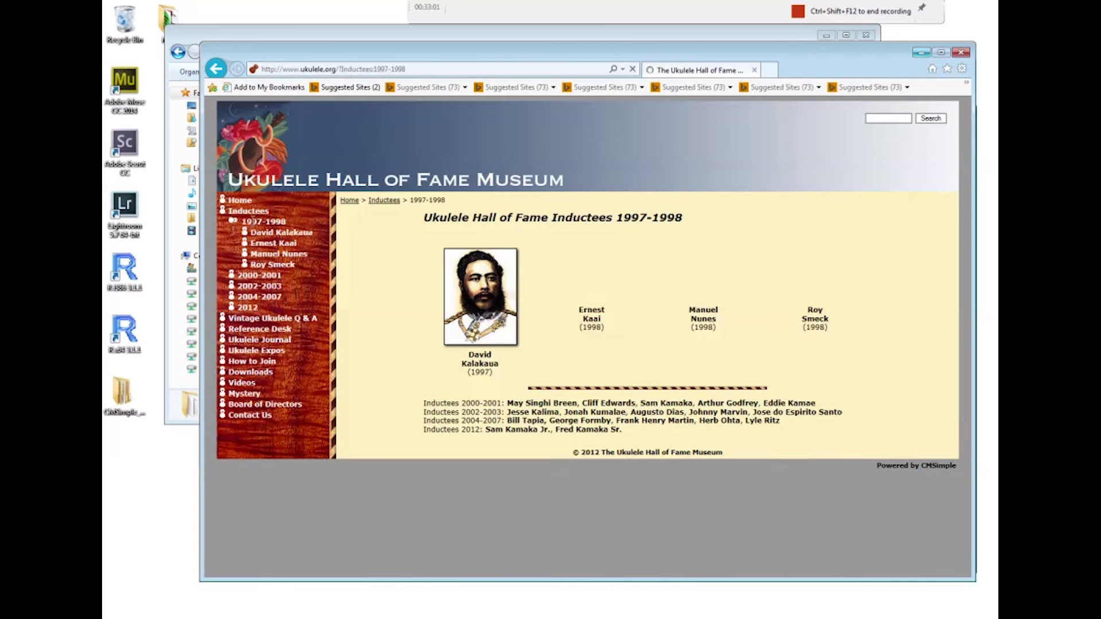